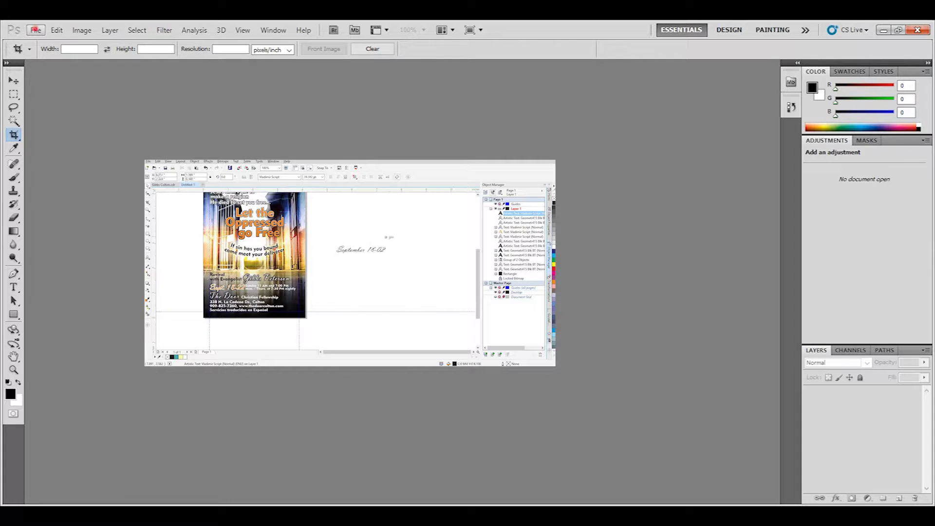
Step: Start a new document sized 5.75 × 8.75 inches
left_click(48, 42)
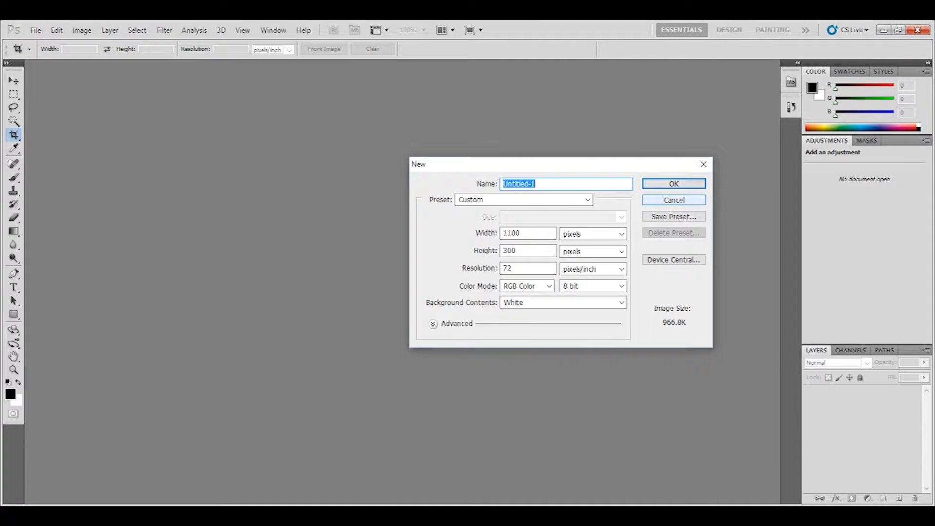
left_click(592, 234)
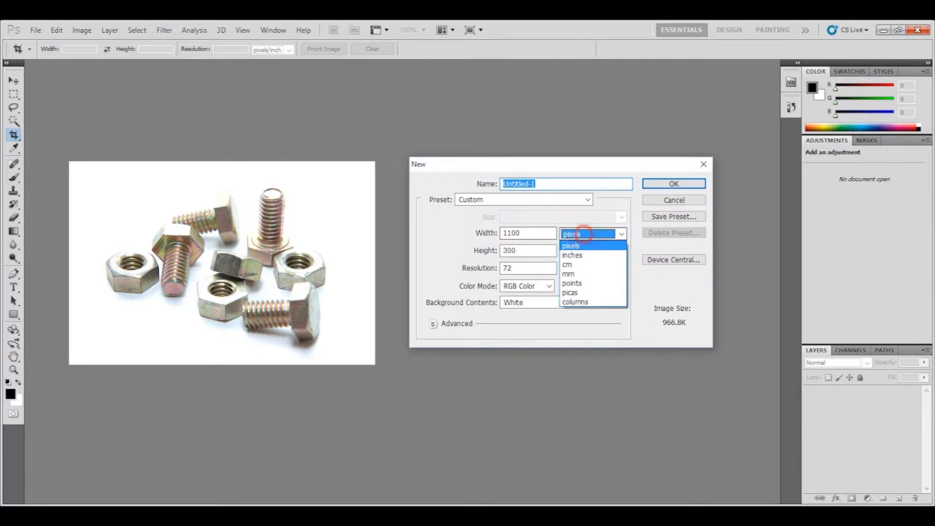
left_click(581, 253)
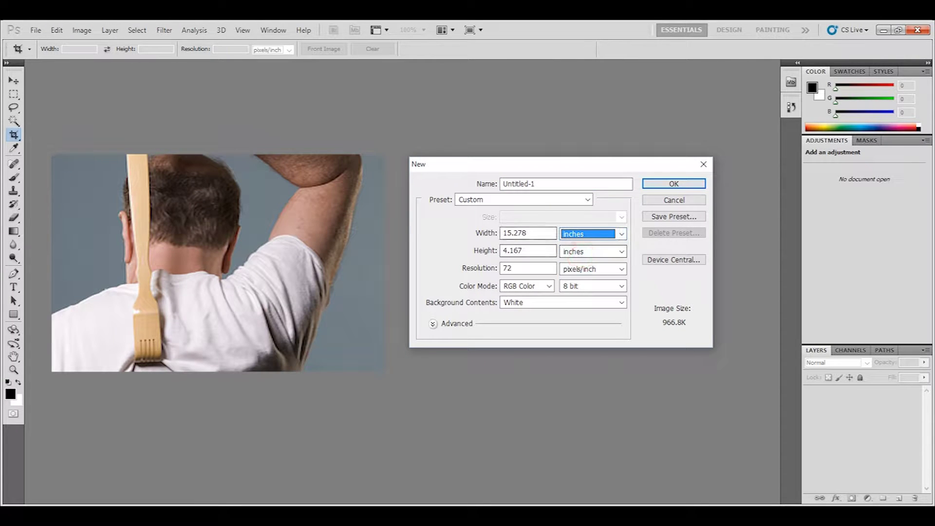
double_click(535, 233)
type("5.75")
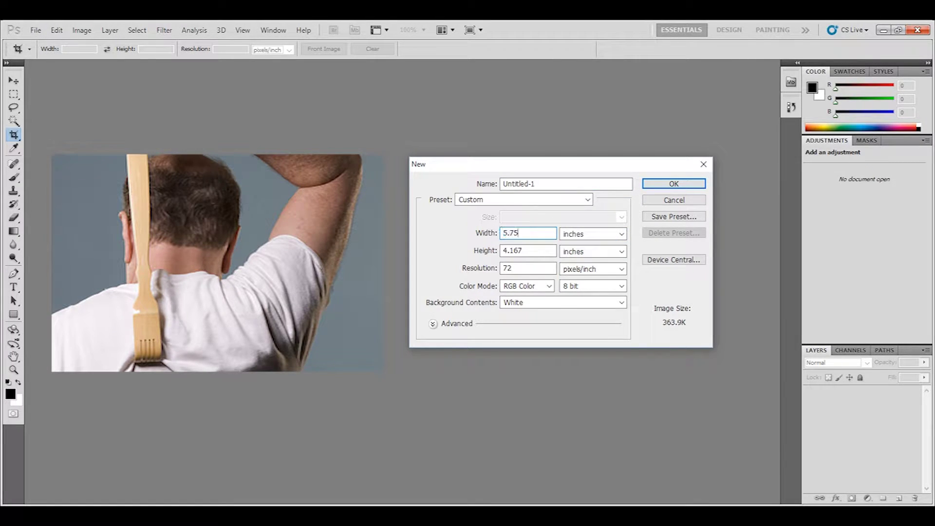
double_click(532, 251)
type("8.75")
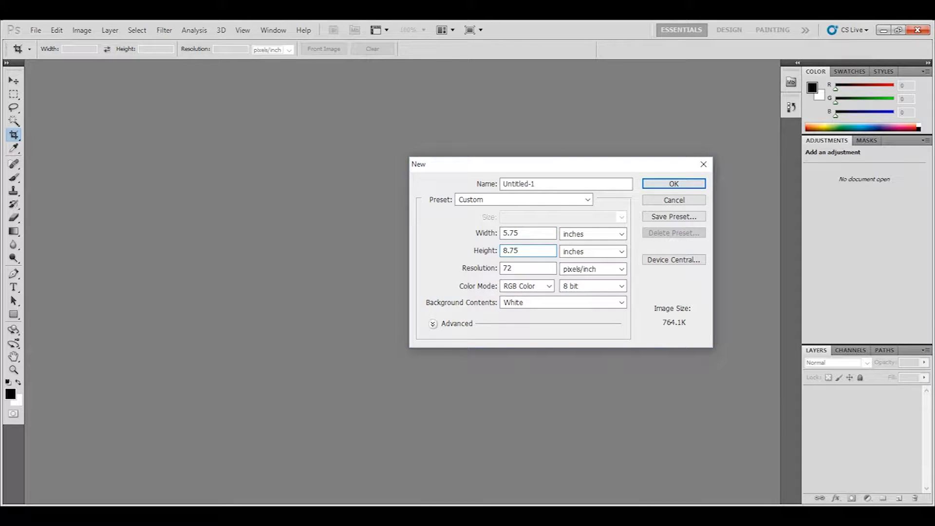
key("Return")
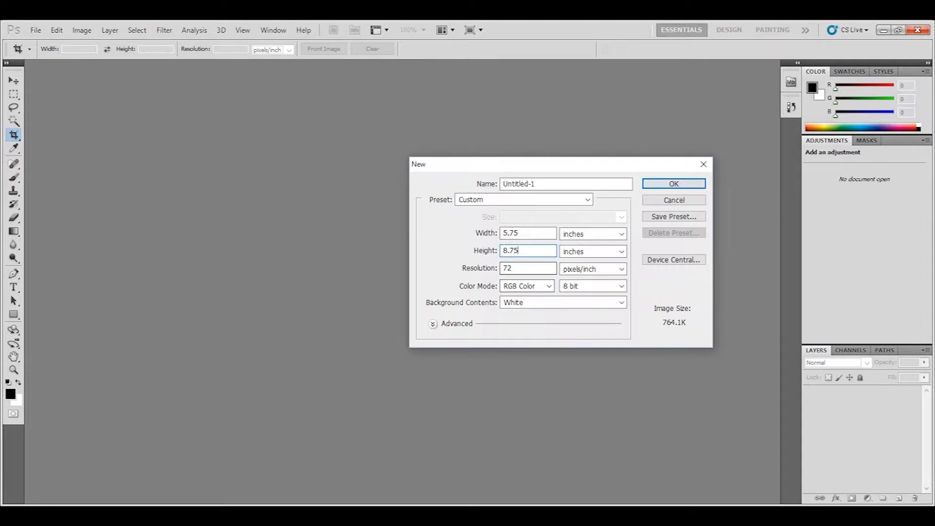
Step: Set the resolution to 300 pixels/inch and create the blank 5.75 × 8.75 inch document
double_click(527, 268)
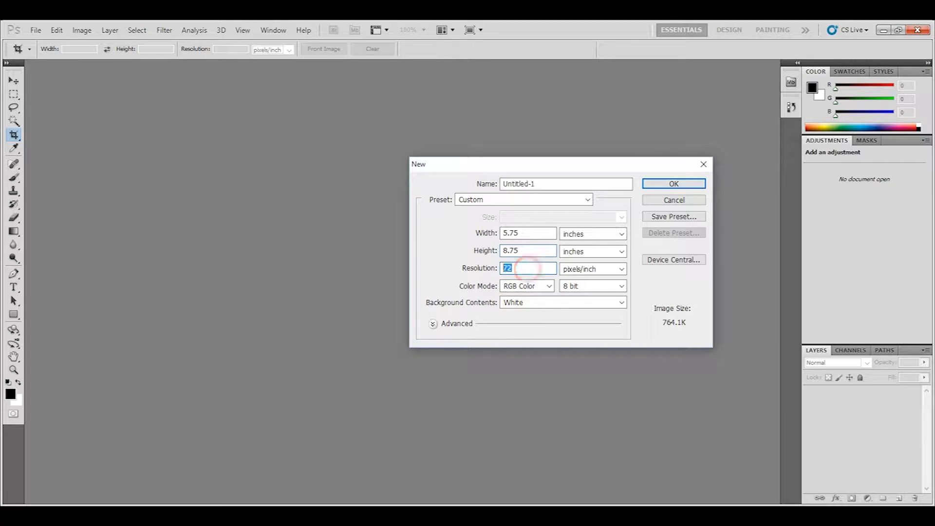
type("300")
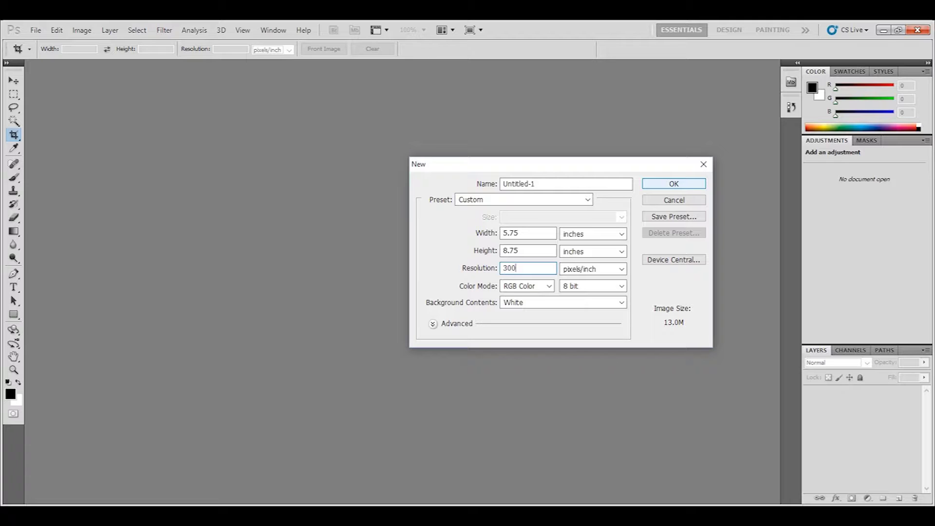
left_click(670, 184)
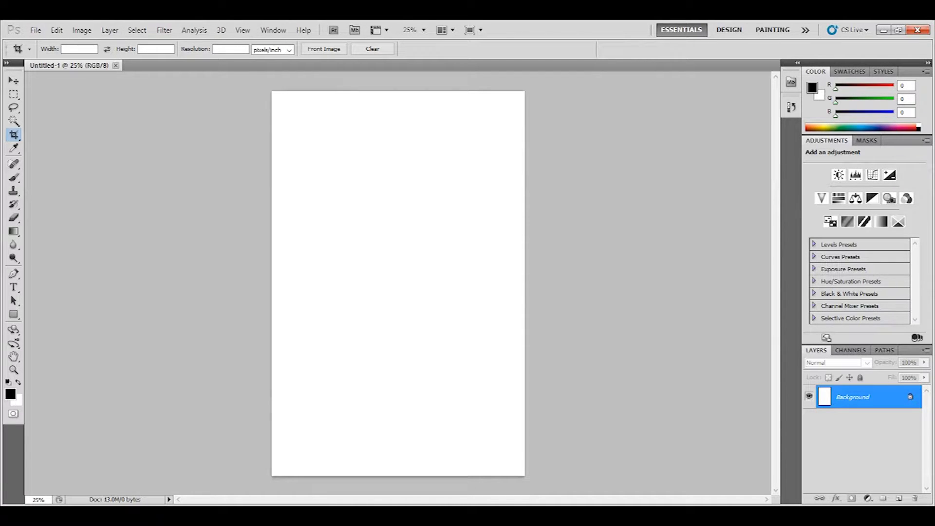
Step: Show the rulers around the document with Ctrl+R
left_click(273, 30)
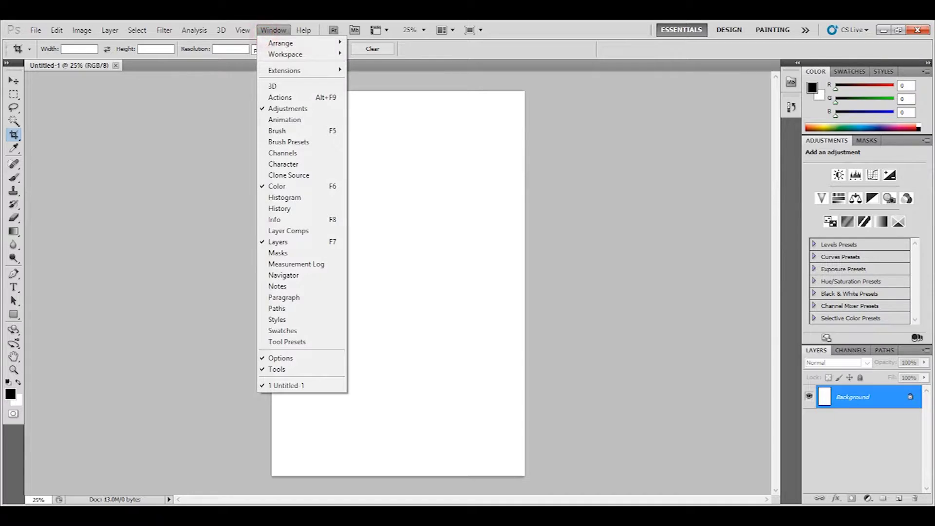
mouse_move(194, 29)
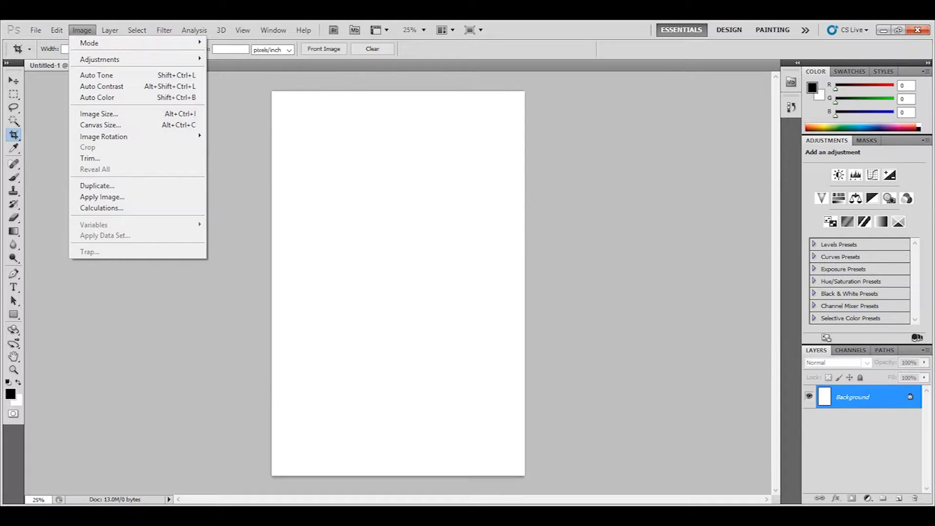
left_click(223, 384)
key("ctrl+r")
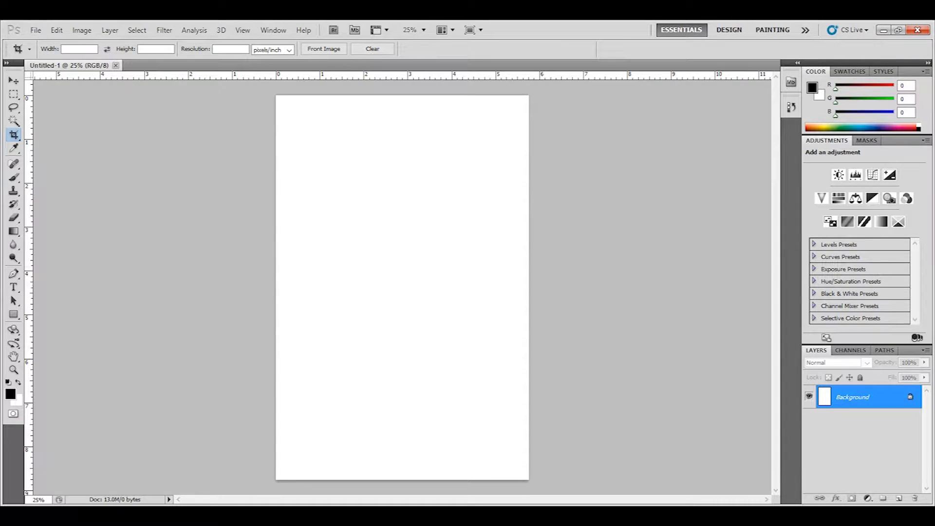
Step: Drag guides from the rulers to just inside the page's left, right and bottom edges
left_click_drag(29, 88, 287, 88)
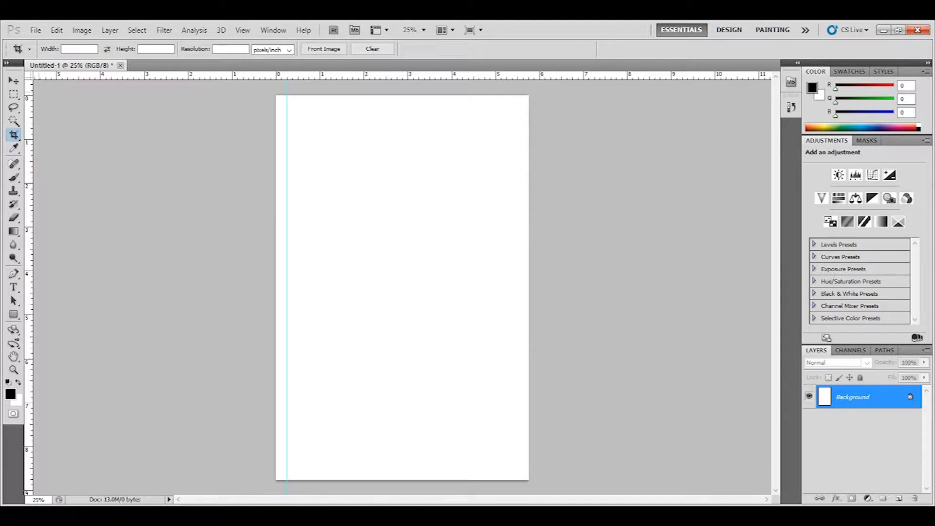
left_click_drag(30, 88, 530, 106)
left_click_drag(534, 75, 534, 468)
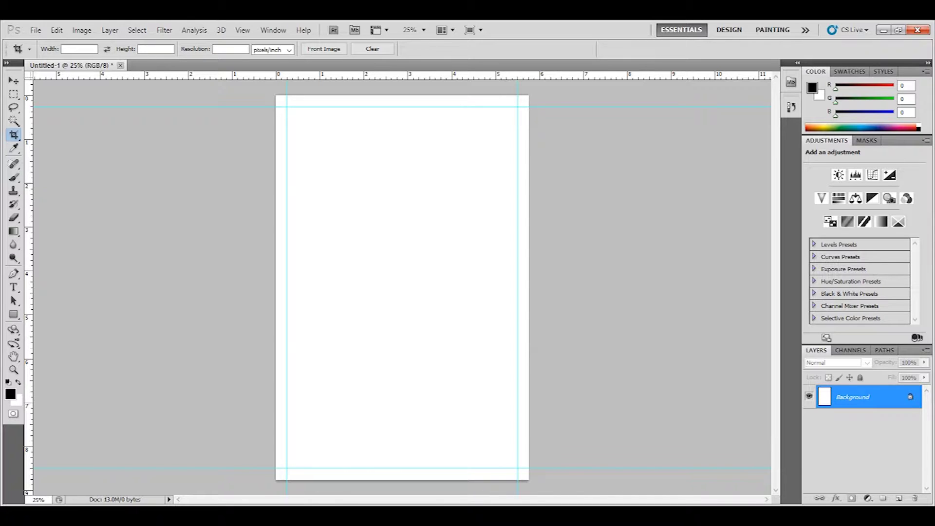
mouse_move(300, 511)
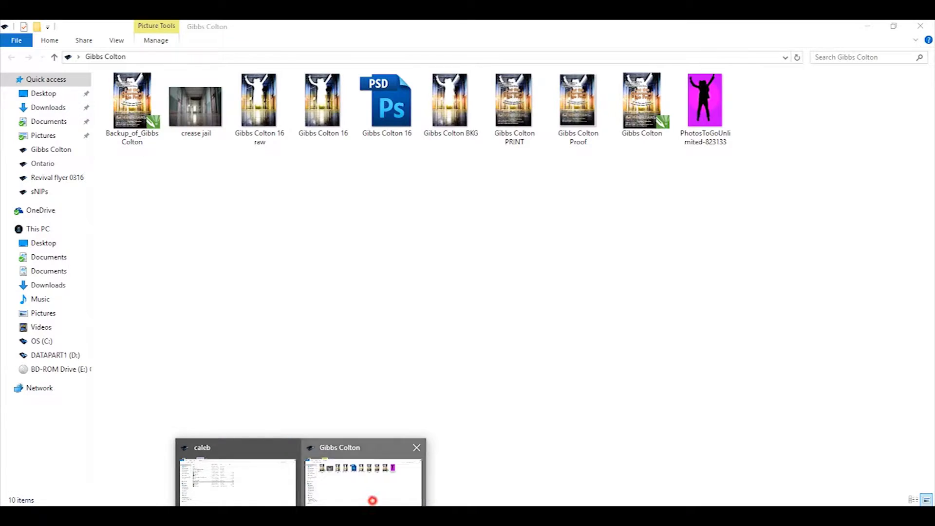
left_click(371, 487)
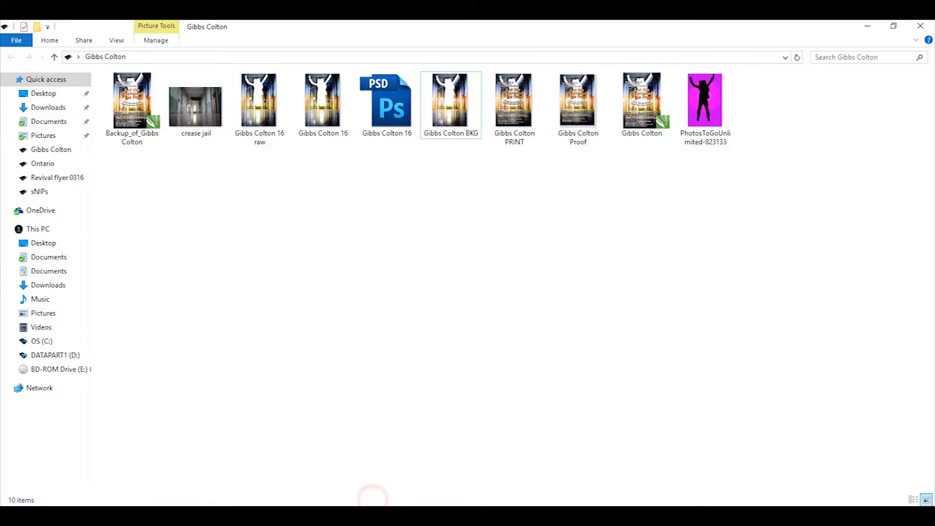
left_click(894, 25)
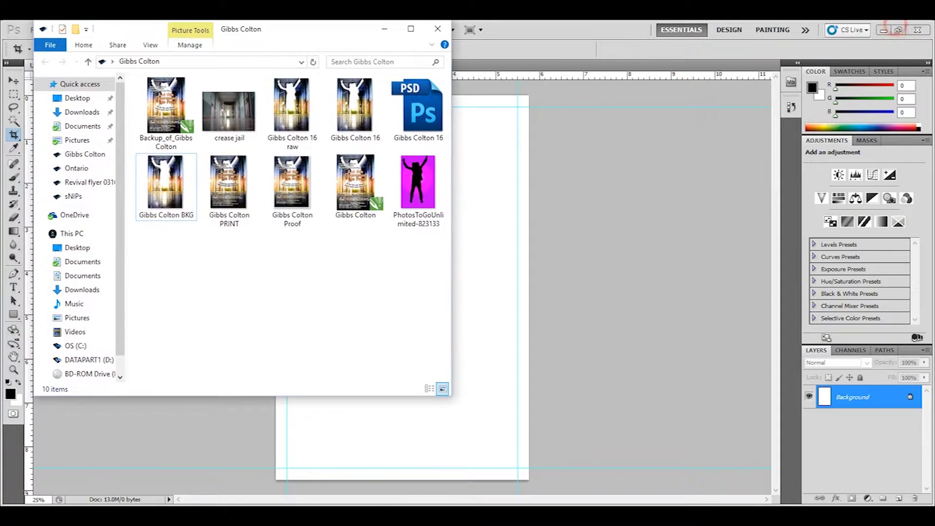
left_click_drag(314, 31, 795, 80)
left_click(708, 157)
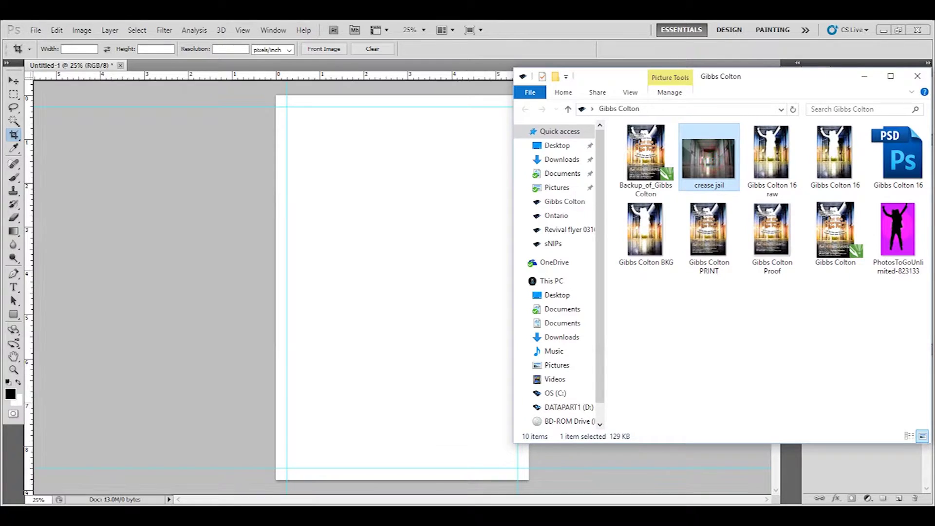
left_click_drag(708, 157, 373, 259)
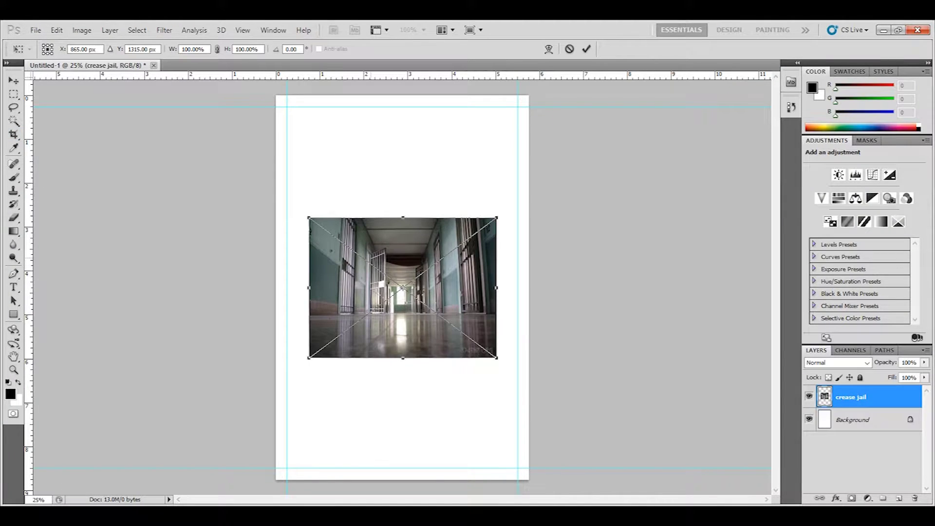
Step: Scale the crease jail photo to about 275% and centre it to fill the whole page
left_click_drag(496, 217, 655, 99)
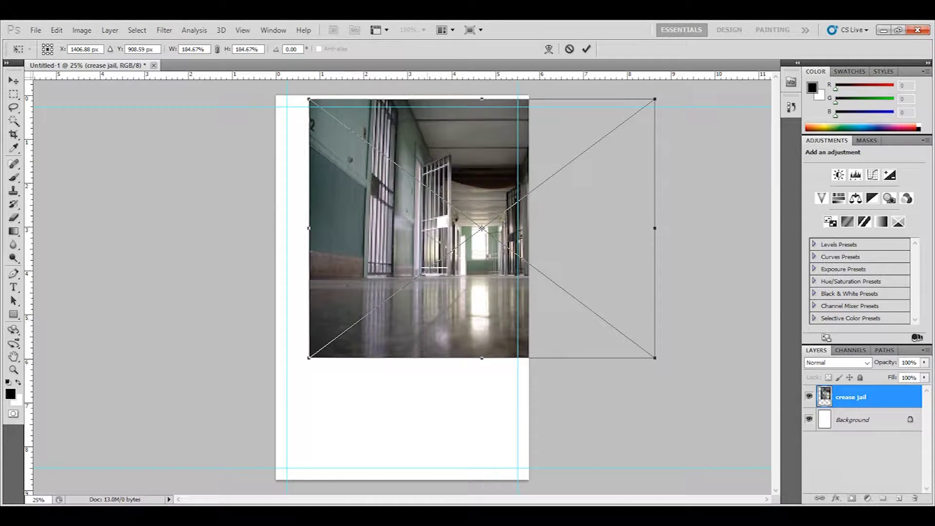
left_click_drag(309, 357, 156, 472)
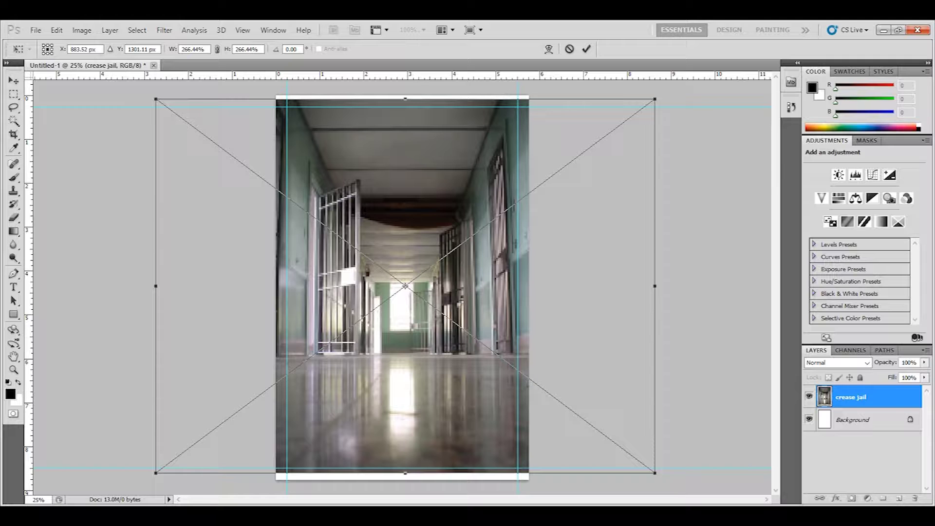
left_click_drag(433, 397, 433, 405)
left_click_drag(404, 294, 392, 294)
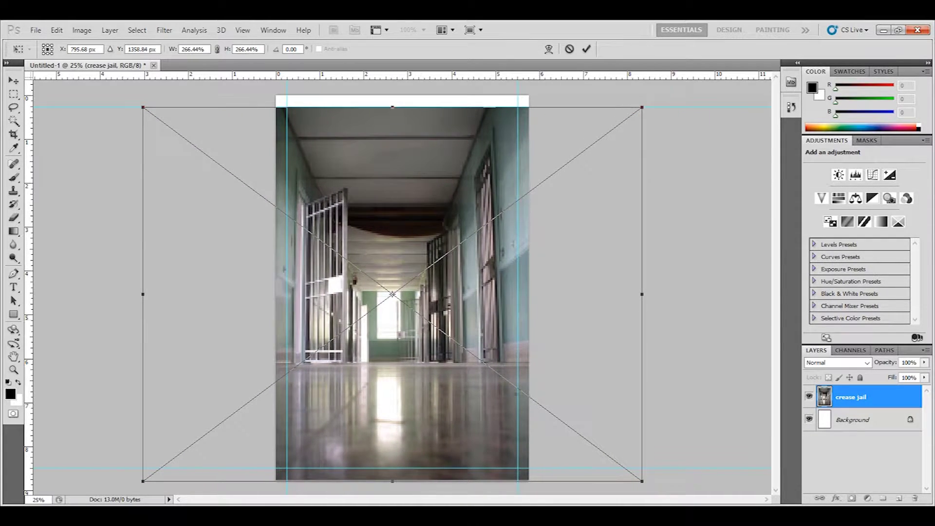
left_click_drag(642, 106, 658, 95)
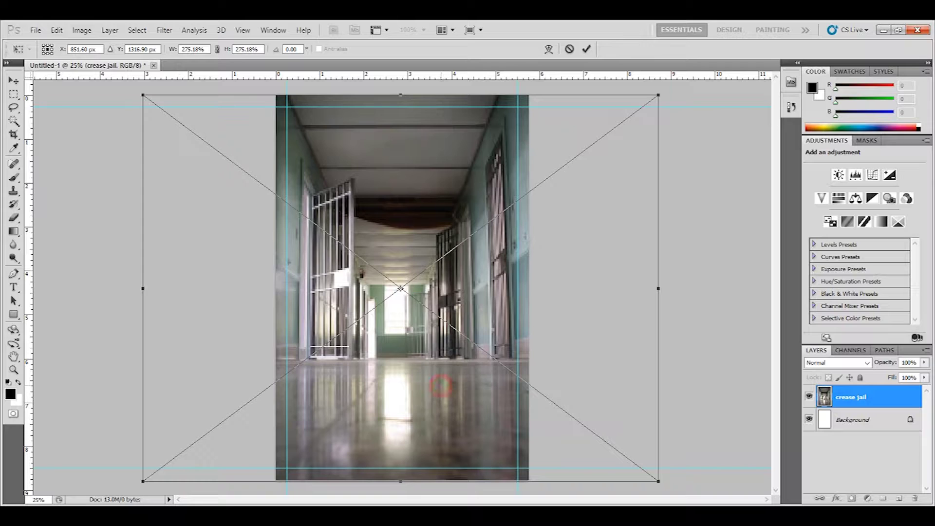
left_click_drag(441, 385, 439, 386)
key("Return")
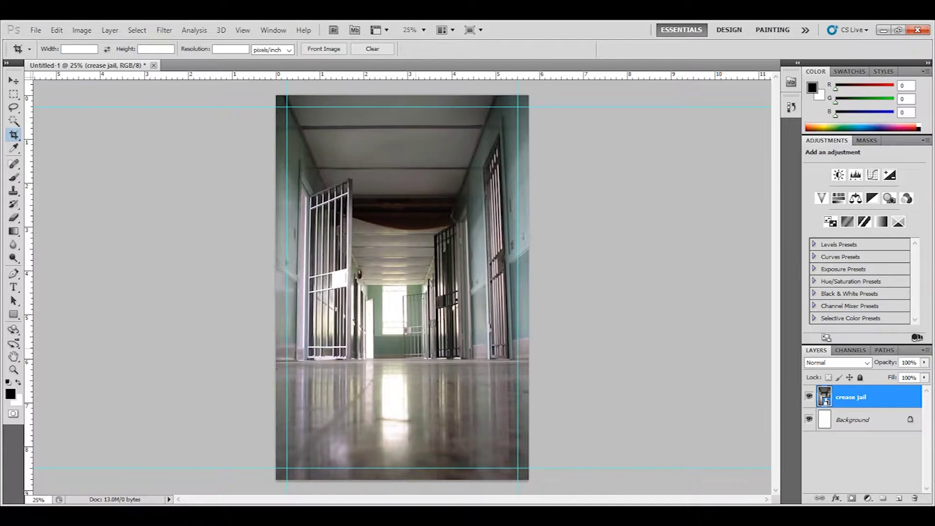
key("alt+Tab")
key("alt+Tab")
key("alt+Tab")
key("alt+Tab")
key("alt+Tab")
key("alt+Tab")
key("alt+Tab")
key("alt+Tab")
key("alt+Tab")
key("alt+Tab")
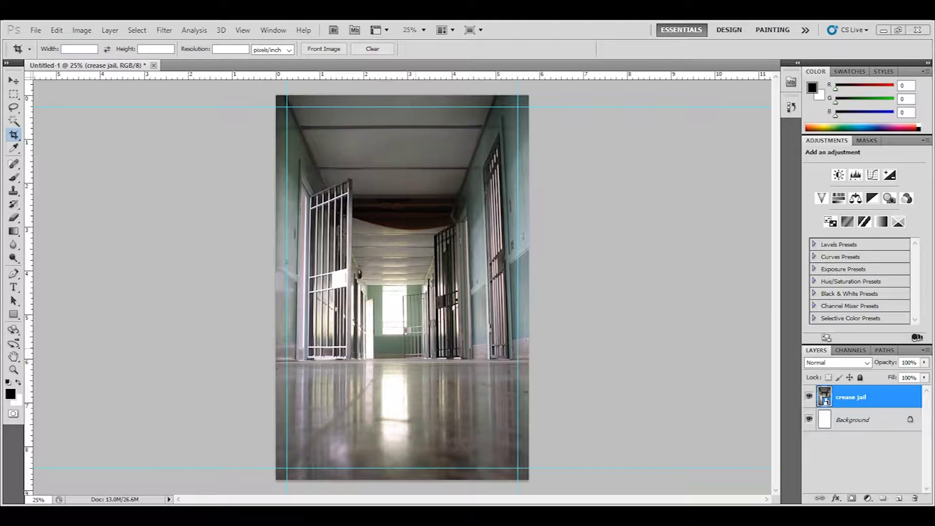
key("alt+Tab")
key("alt+Tab")
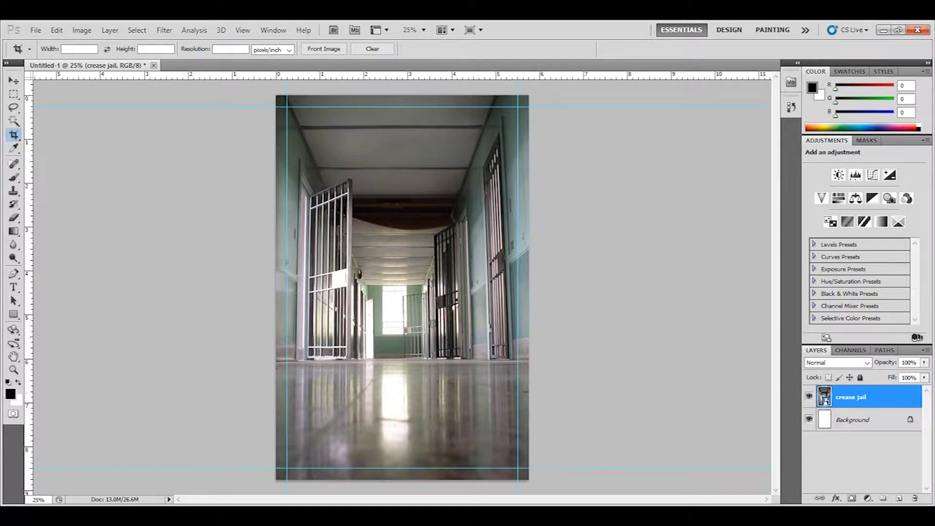
Step: Duplicate the crease jail layer as 'crease jail copy'
left_click(14, 80)
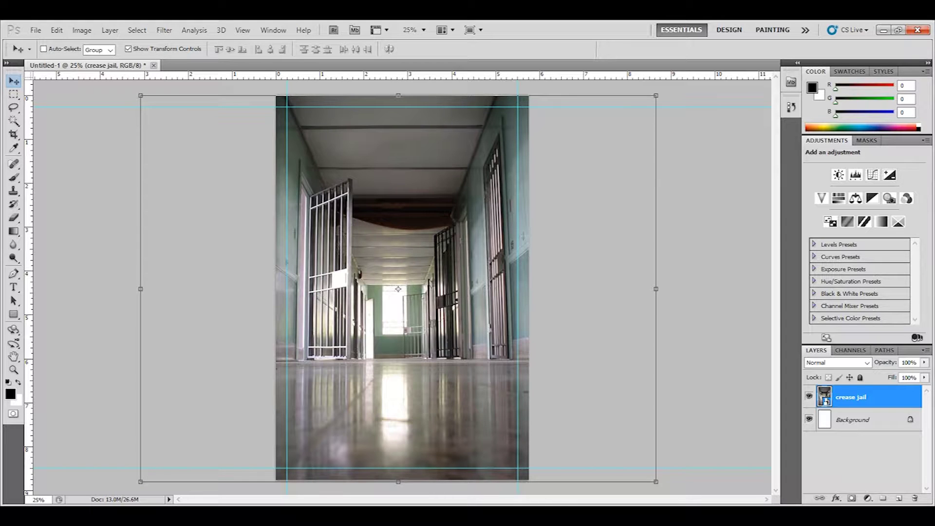
right_click(877, 391)
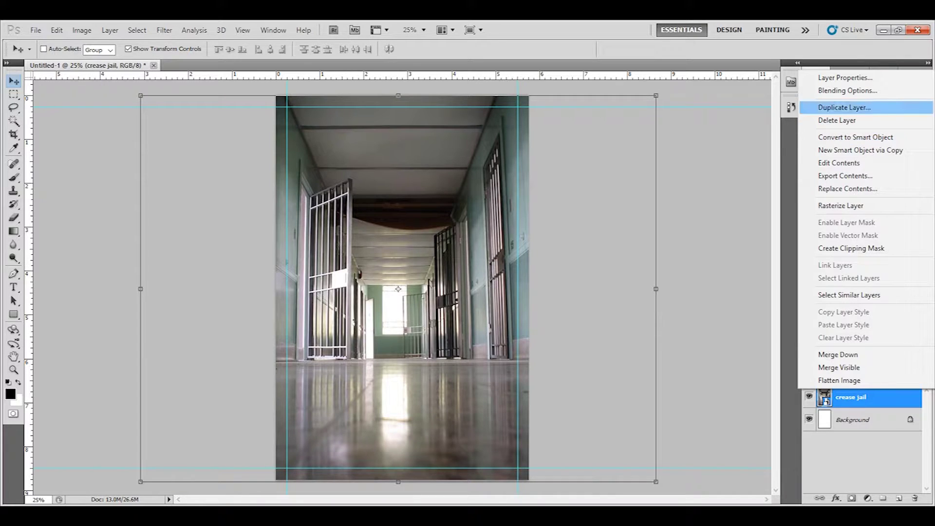
left_click(844, 107)
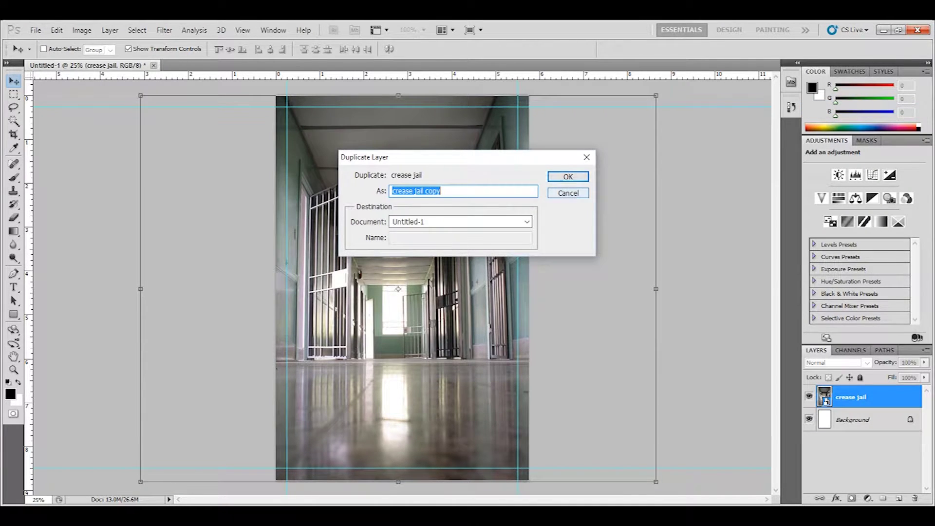
left_click(569, 176)
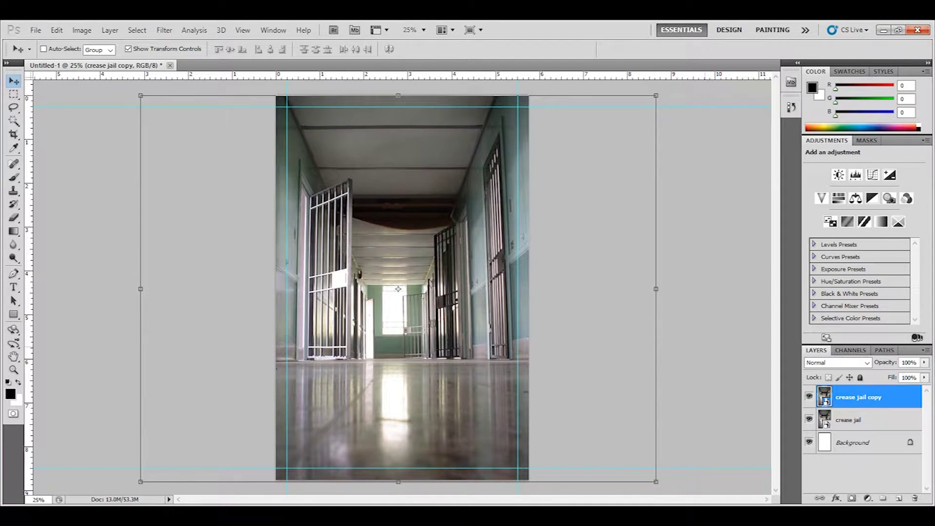
Step: Rasterize the crease jail copy smart object layer
left_click(82, 30)
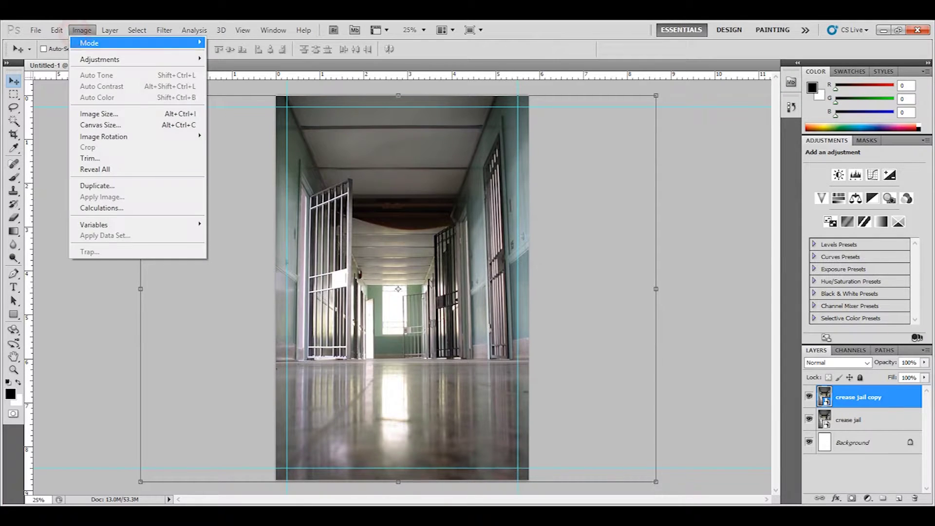
mouse_move(127, 59)
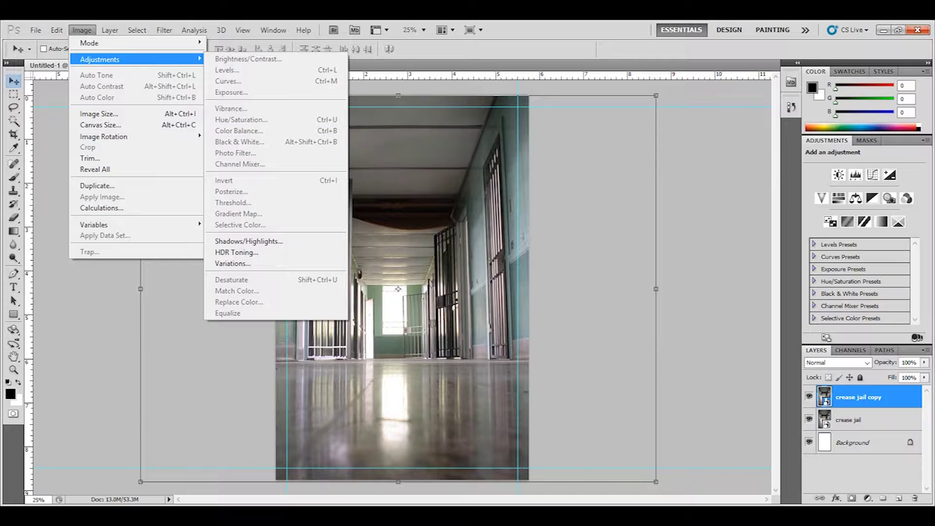
left_click(851, 397)
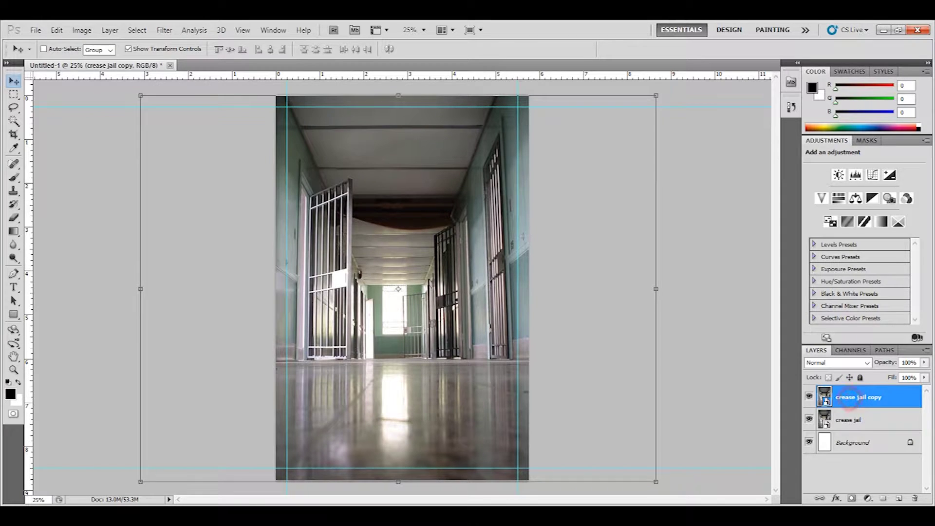
right_click(835, 393)
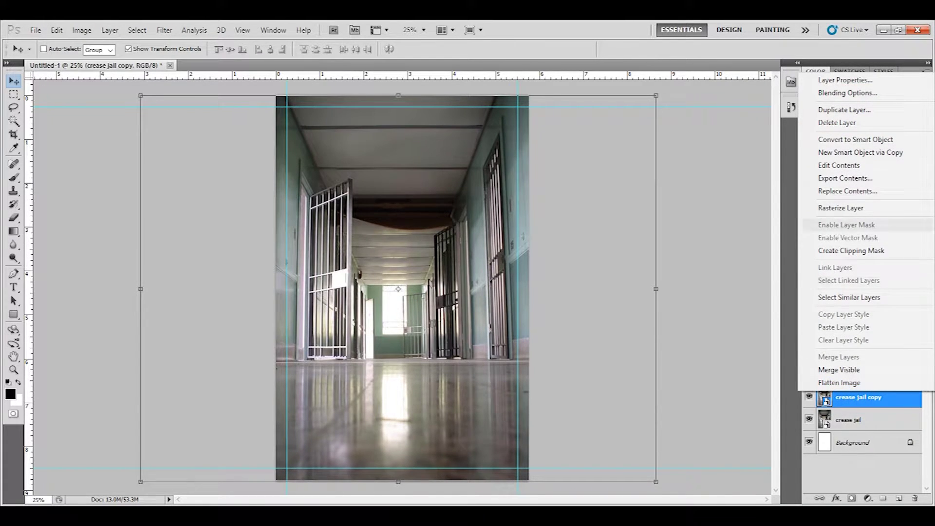
left_click(840, 208)
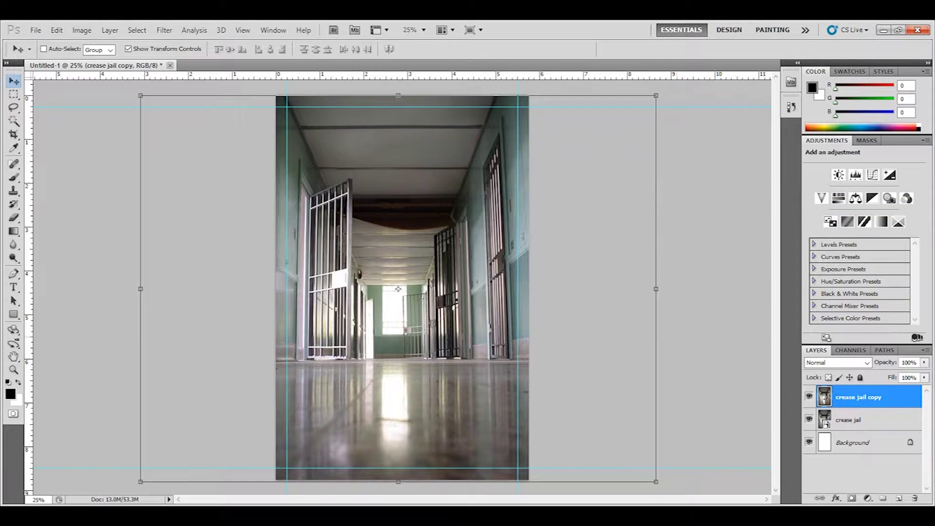
Step: Desaturate the crease jail copy layer with Image > Adjustments > Desaturate
left_click(81, 30)
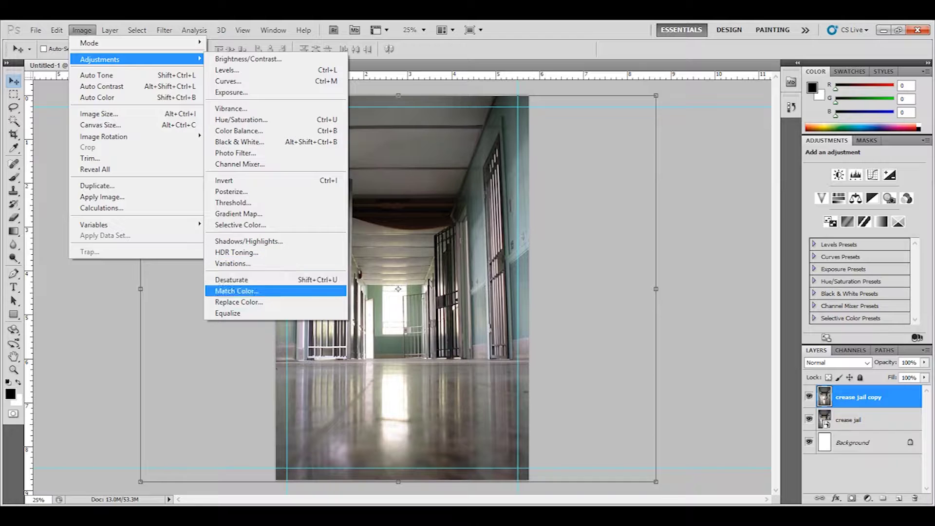
left_click(257, 280)
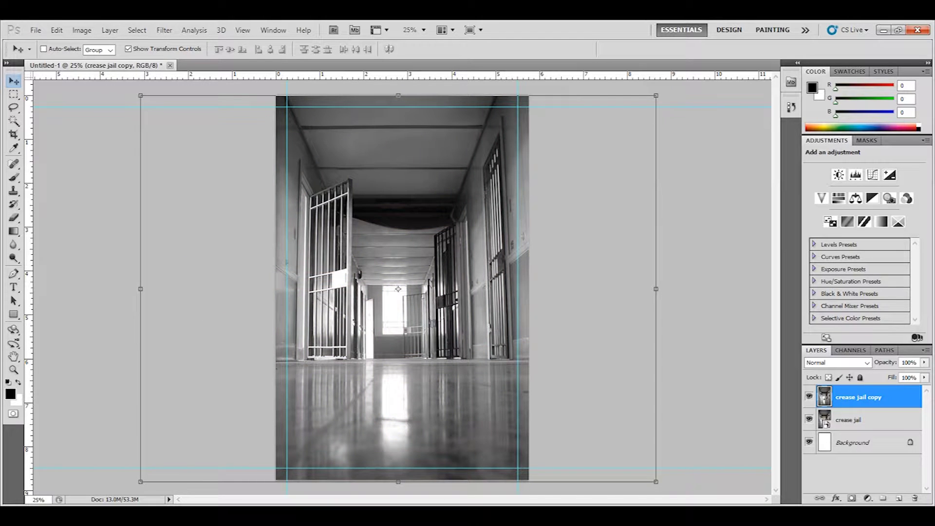
left_click(868, 498)
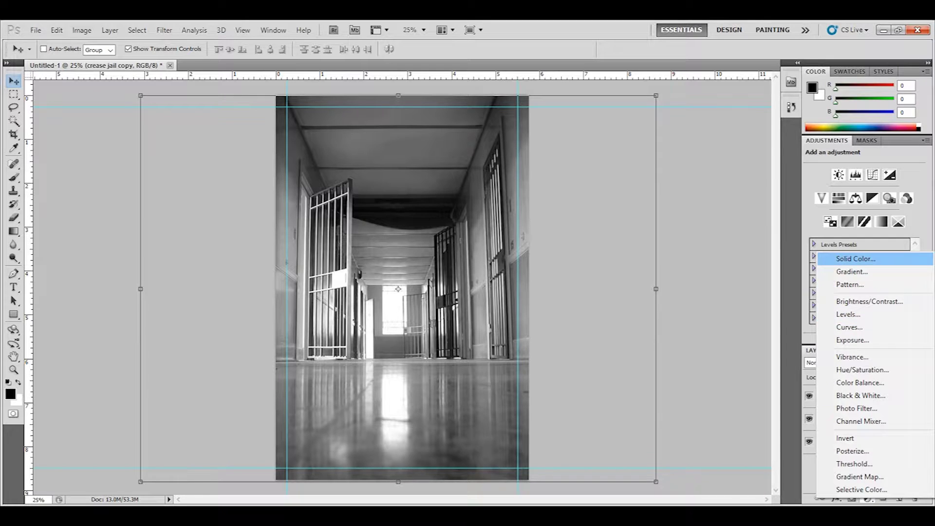
Step: Add a Gradient Fill layer using the Blue, Yellow, Blue preset, blue stops moved inward
left_click(873, 269)
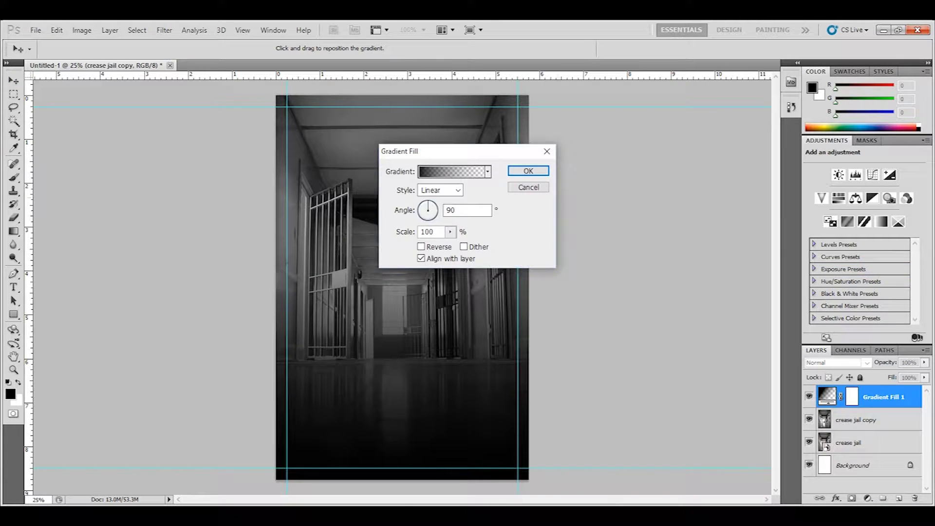
left_click(452, 171)
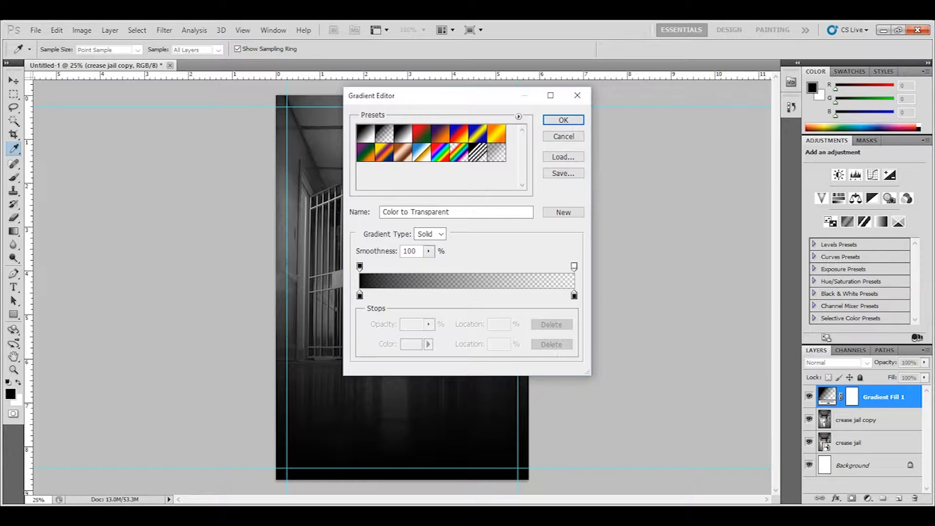
left_click(477, 133)
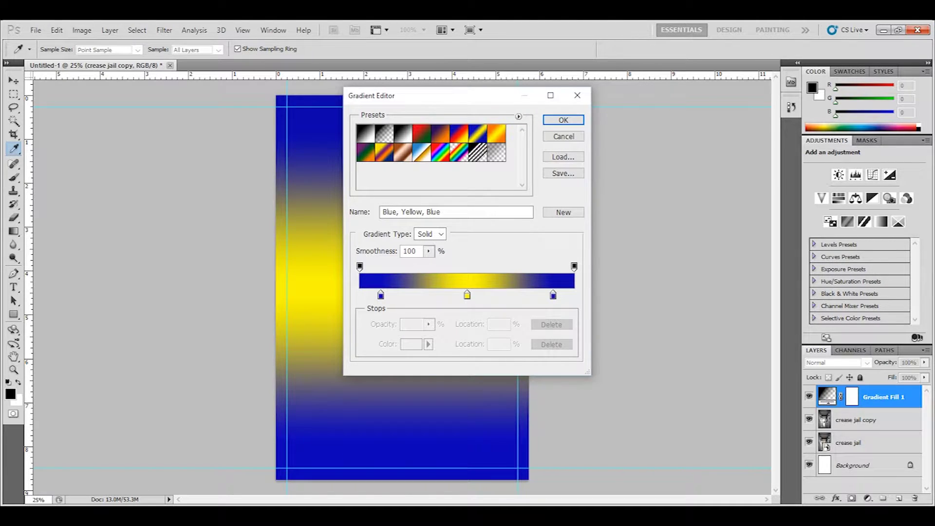
left_click_drag(470, 96, 710, 107)
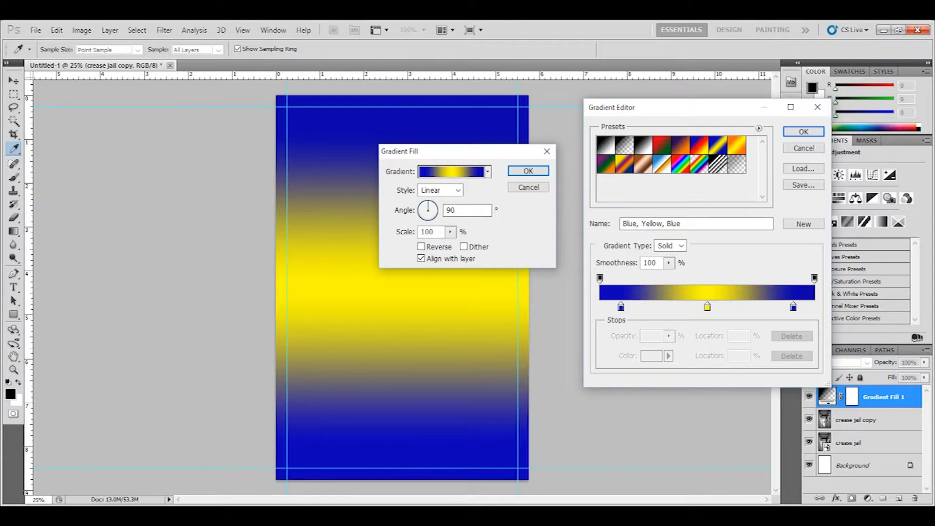
left_click_drag(621, 307, 637, 306)
left_click_drag(793, 306, 779, 306)
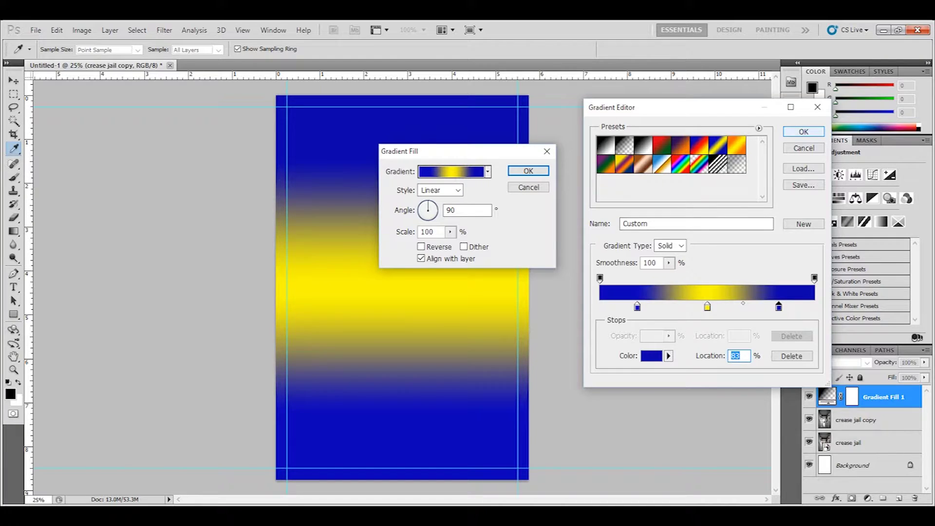
key("Return")
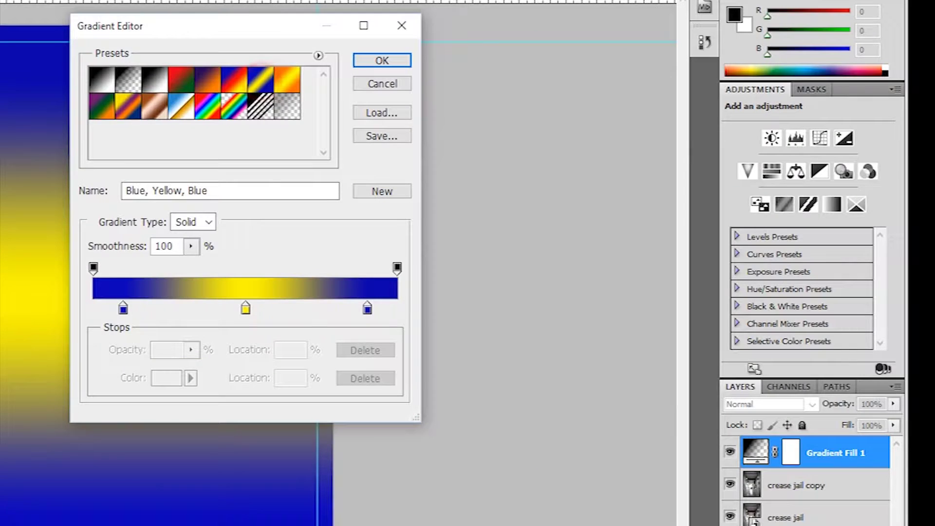
Step: Move the gradient's blue stops to 18% and 83% and confirm the edited gradient
left_click_drag(250, 25, 591, 42)
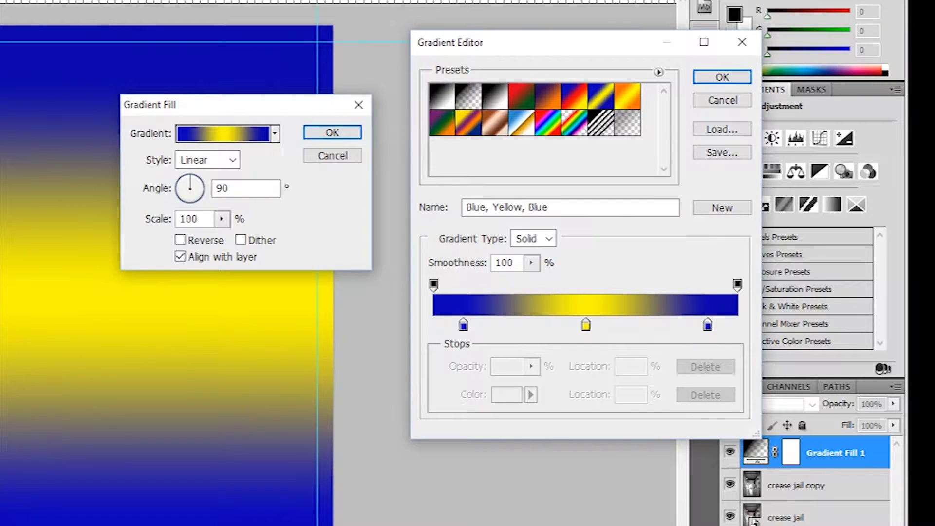
left_click(222, 219)
left_click(221, 219)
left_click(222, 219)
left_click_drag(463, 324, 487, 325)
left_click_drag(708, 325, 687, 325)
key("Return")
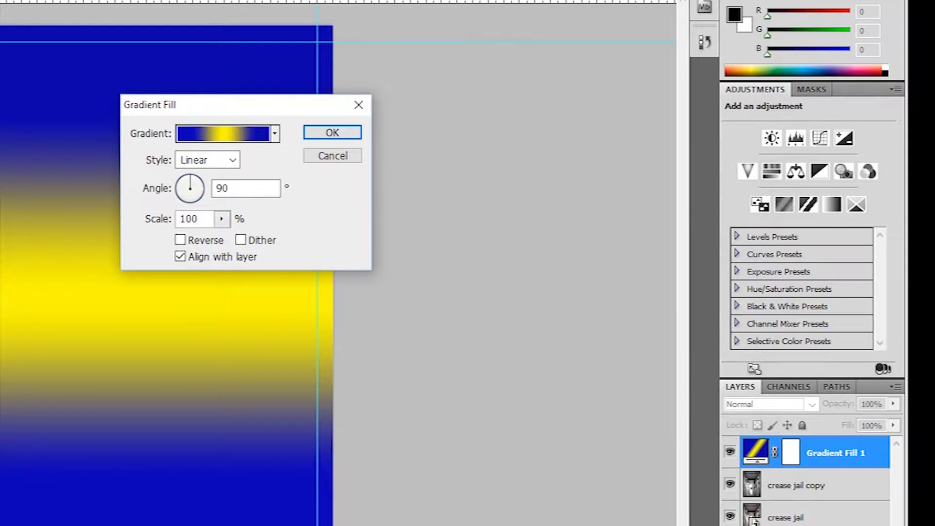
Step: Apply the gradient fill and briefly toggle Gradient Fill 1's visibility off and on
left_click_drag(313, 104, 535, 208)
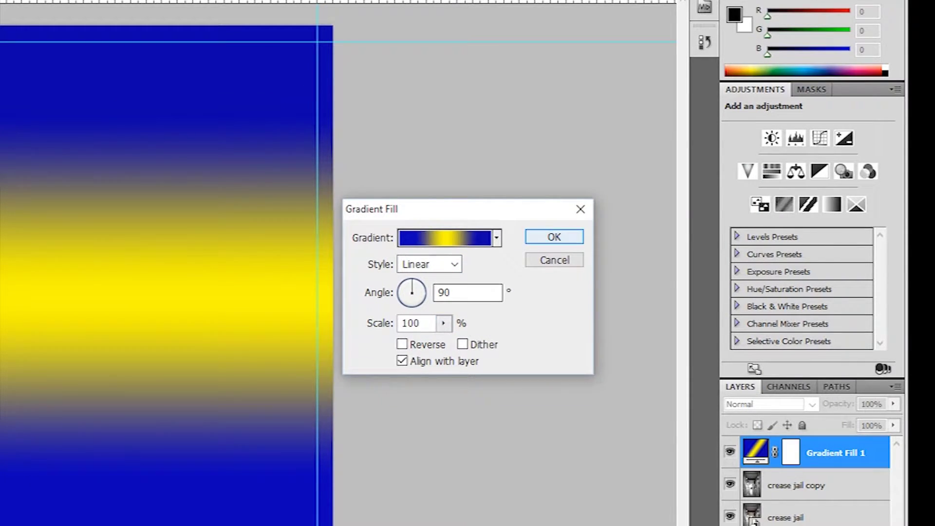
left_click(552, 232)
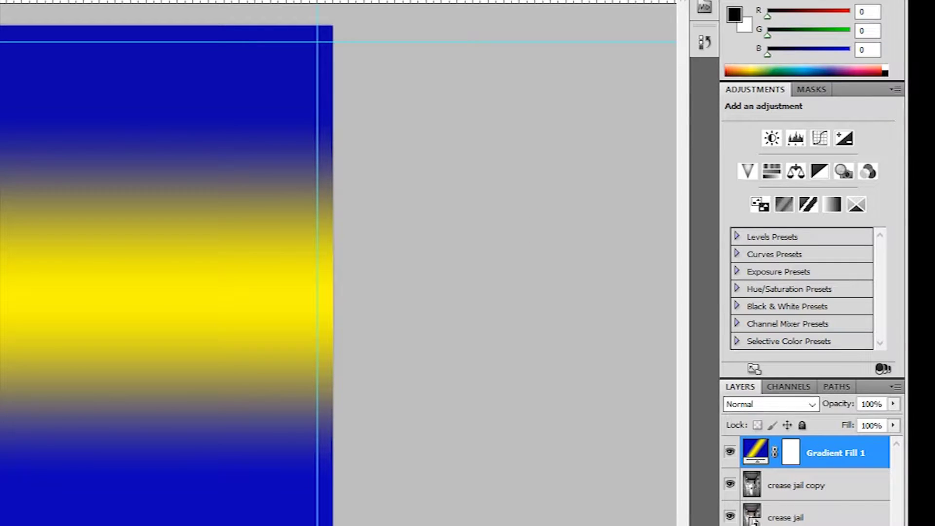
left_click(729, 451)
left_click(729, 452)
left_click(812, 404)
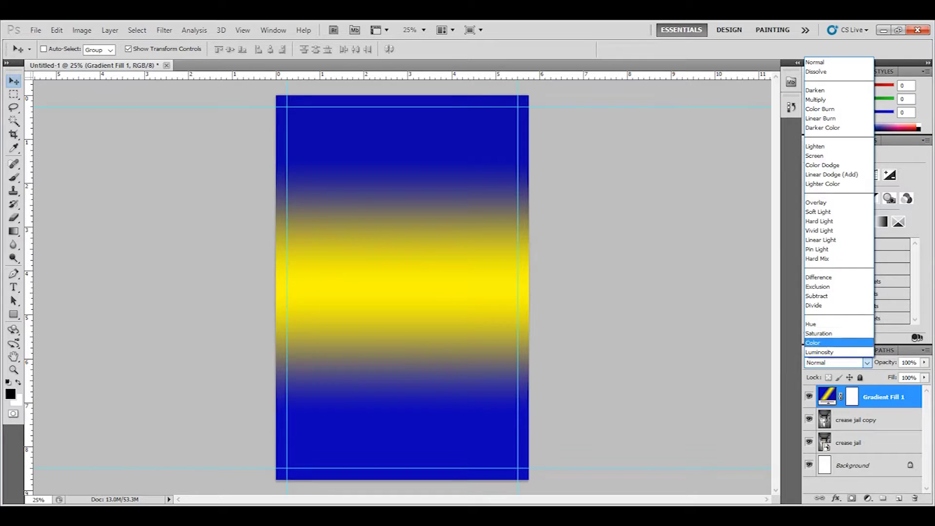
Step: Set Gradient Fill 1 to Color blend mode, hide it, and move crease jail copy below crease jail
left_click(822, 343)
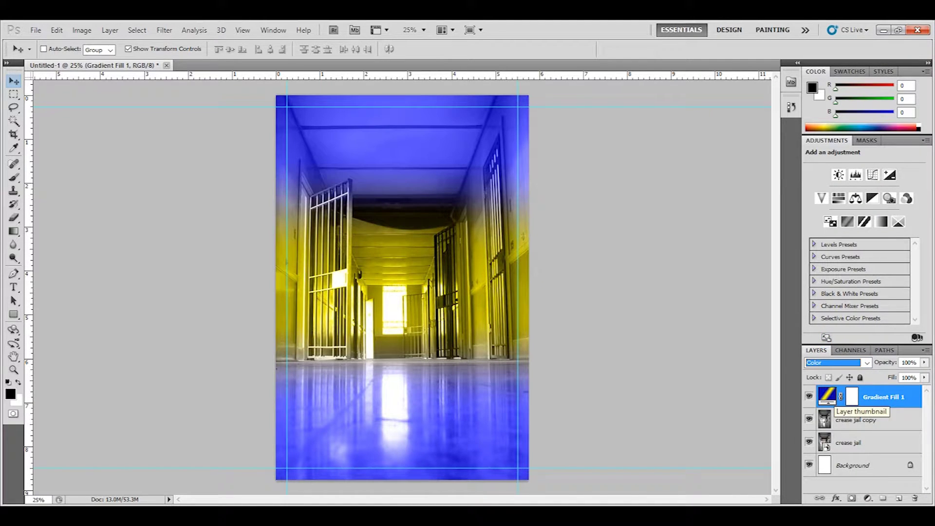
left_click(809, 396)
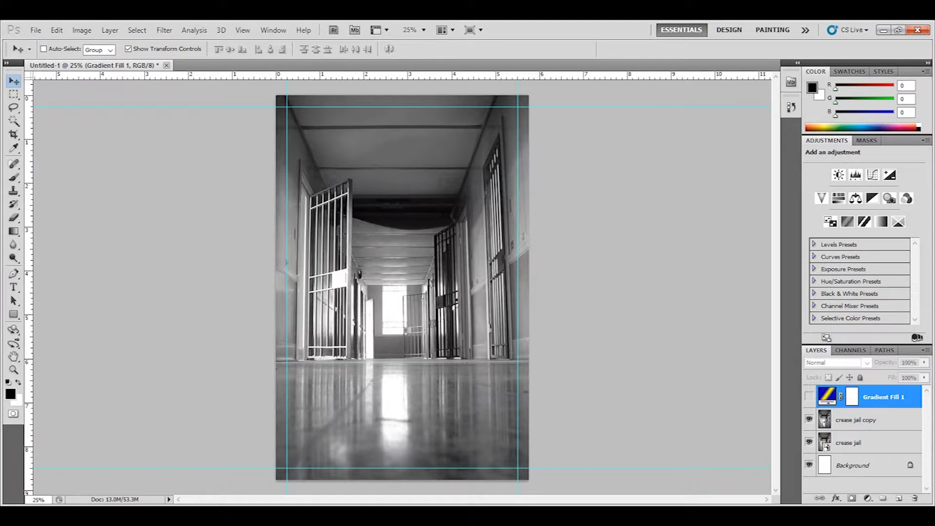
left_click_drag(865, 419, 866, 443)
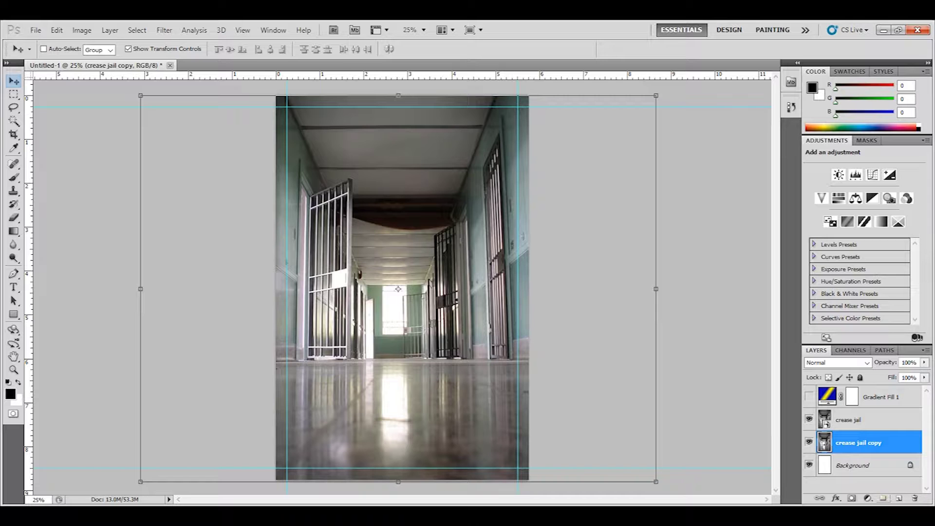
Step: Add a Brightness/Contrast adjustment layer with Brightness 34 and Contrast 34
left_click(867, 497)
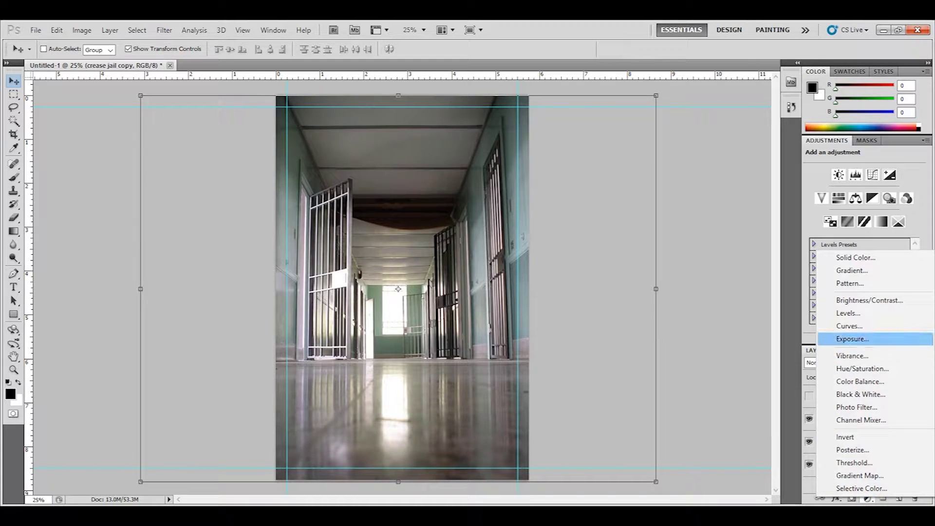
left_click(869, 300)
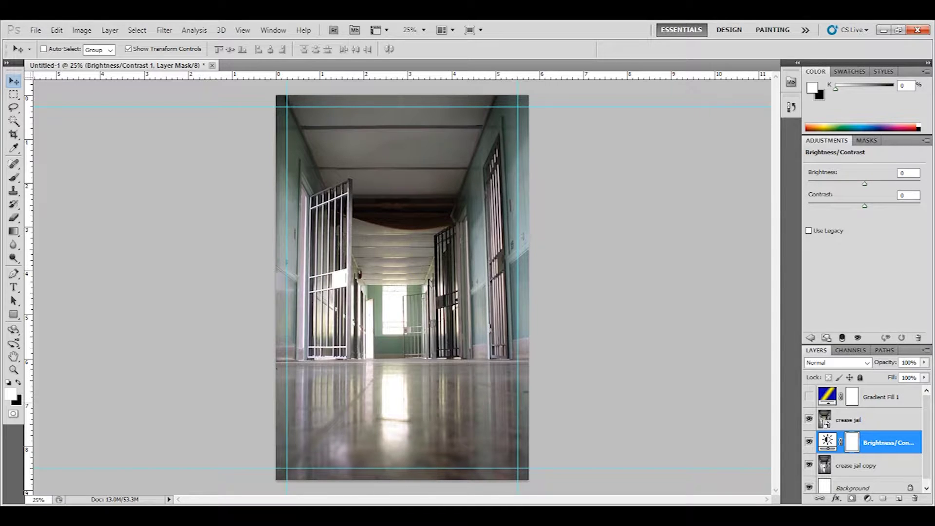
left_click_drag(864, 206, 884, 206)
left_click(808, 420)
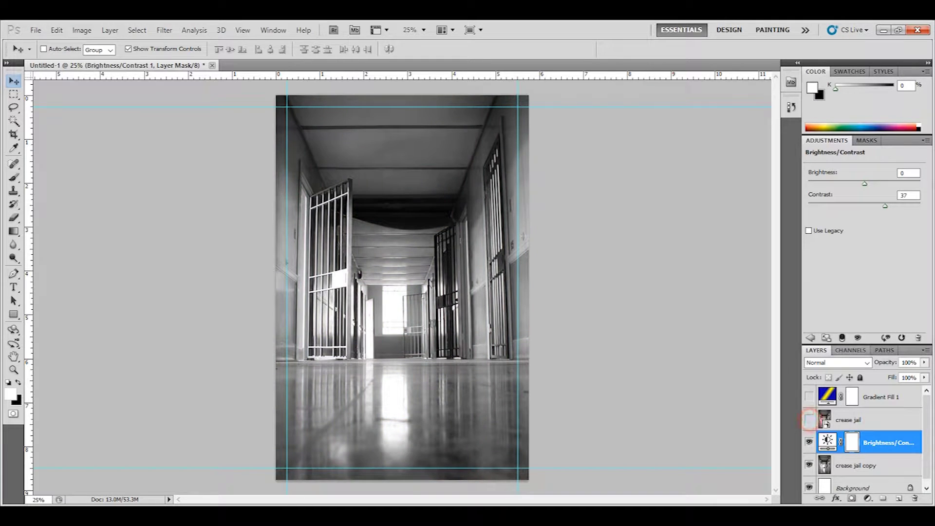
left_click_drag(885, 206, 875, 206)
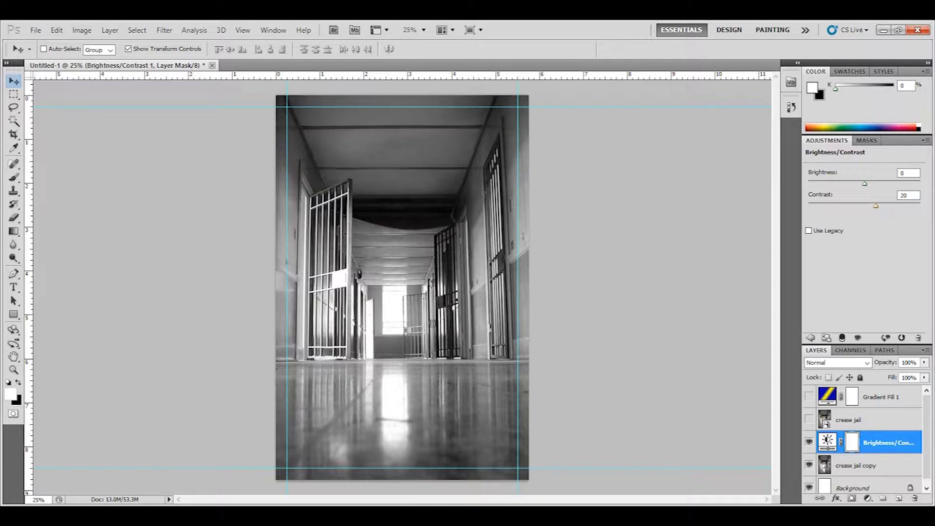
left_click_drag(875, 205, 868, 206)
left_click_drag(864, 183, 877, 184)
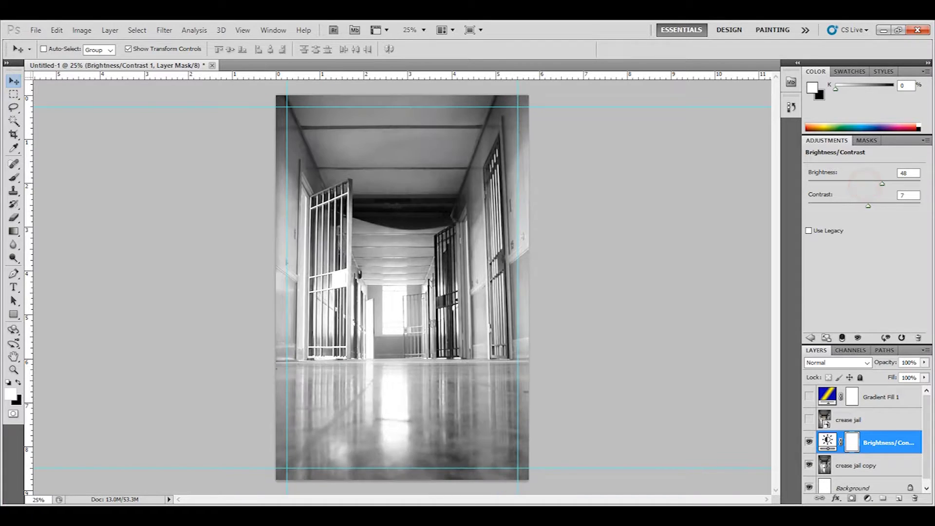
mouse_move(868, 205)
left_mouse_down()
mouse_move(897, 206)
mouse_move(883, 205)
left_mouse_up()
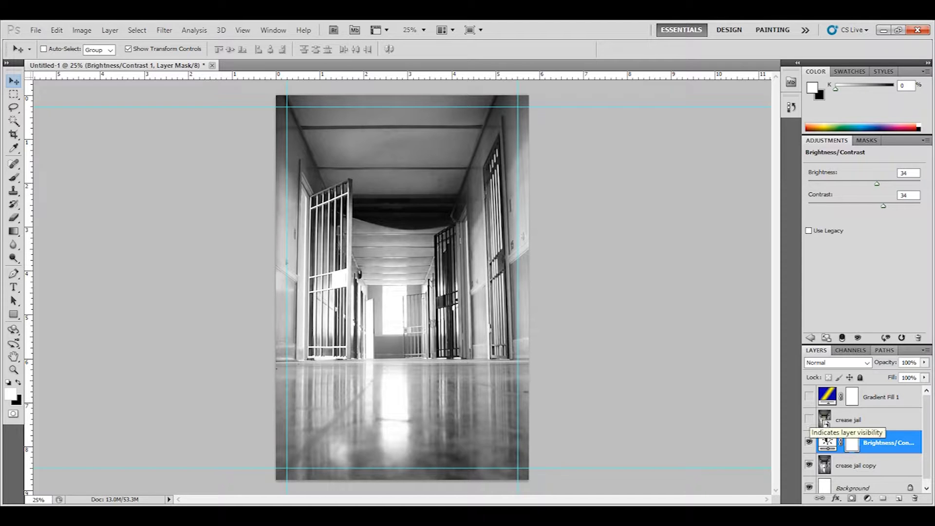
Step: Compare the adjustment on and off, then move crease jail below it, visible
left_click(809, 441)
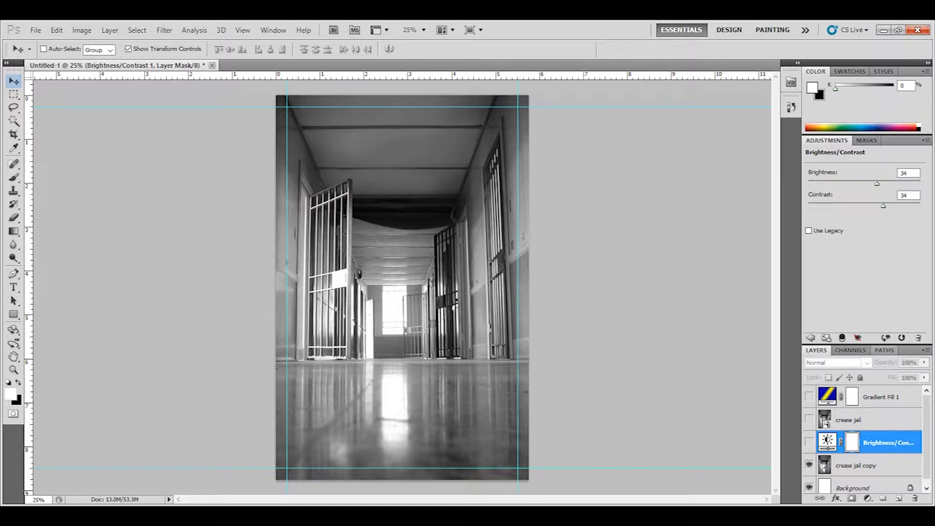
left_click(808, 419)
left_click_drag(849, 419, 849, 454)
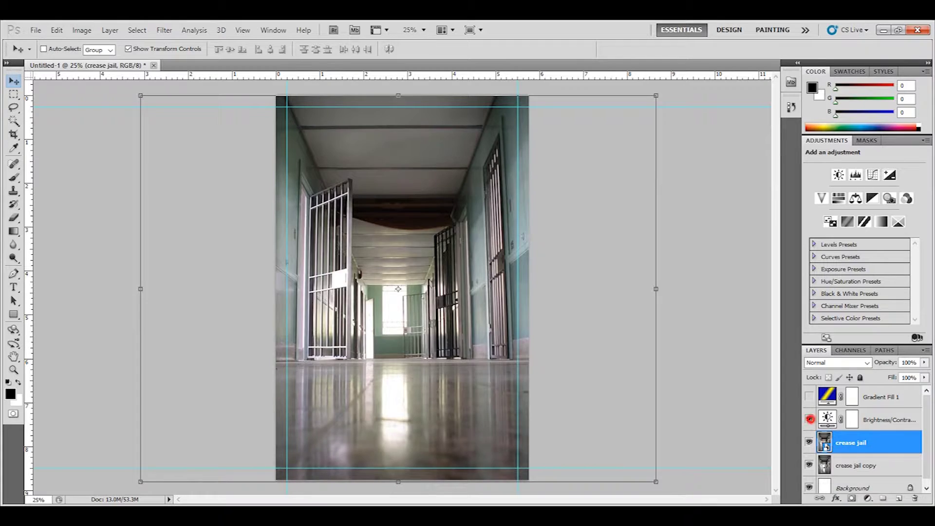
Step: Turn the Brightness/Contrast layer and the blue-yellow gradient tint back on
left_click(809, 420)
left_click(809, 396)
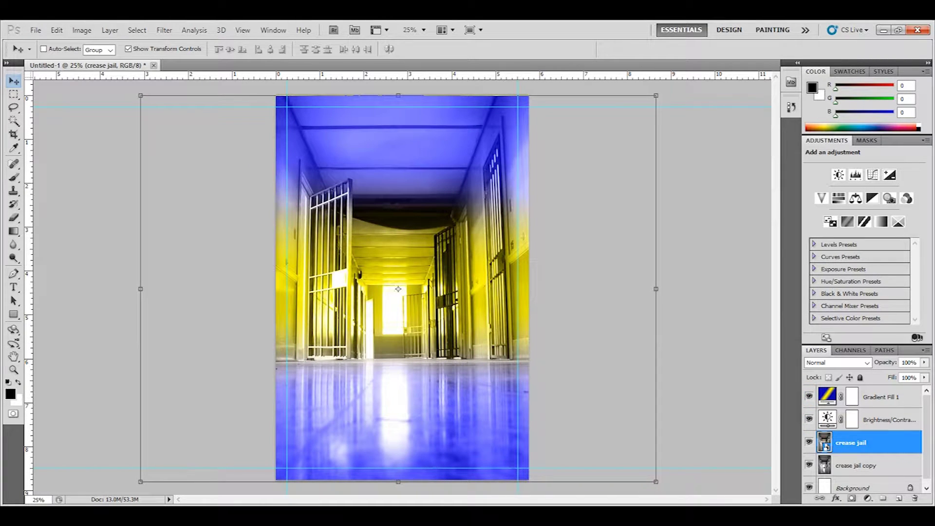
key("alt+Tab")
key("alt+Tab")
Step: Rasterize the Gradient Fill 1 layer into an ordinary pixel layer
right_click(852, 395)
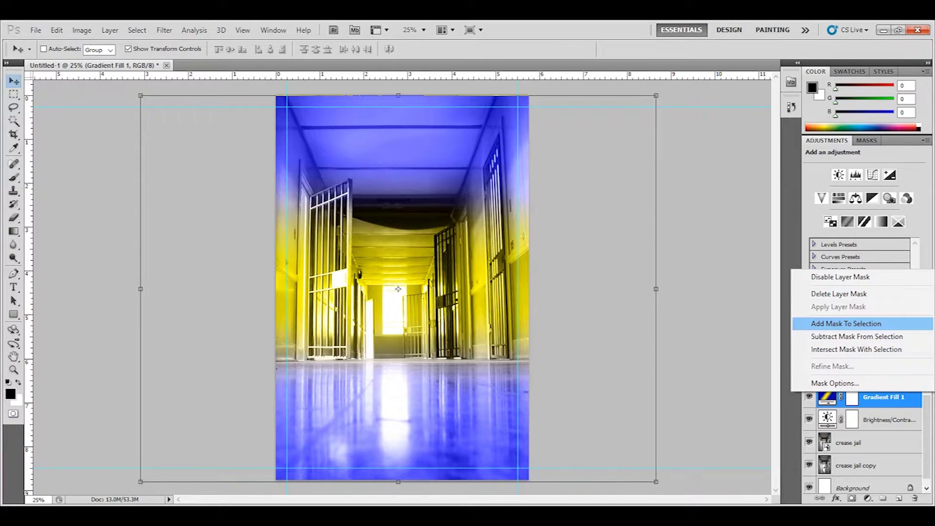
left_click(828, 397)
right_click(827, 397)
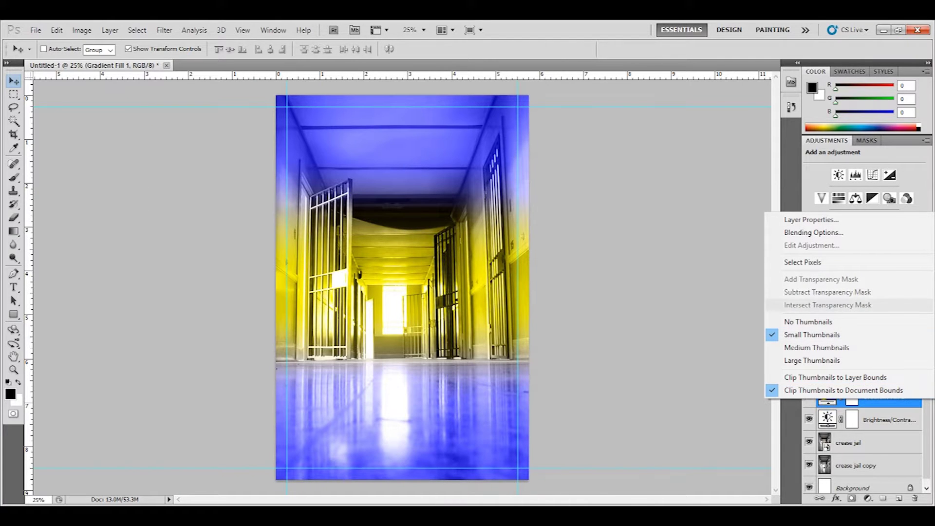
key("Escape")
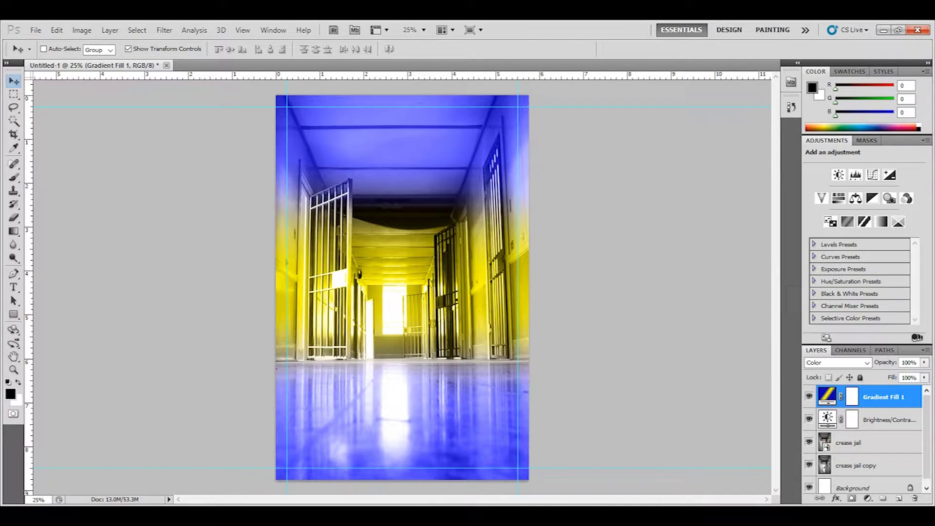
right_click(886, 397)
left_click(833, 218)
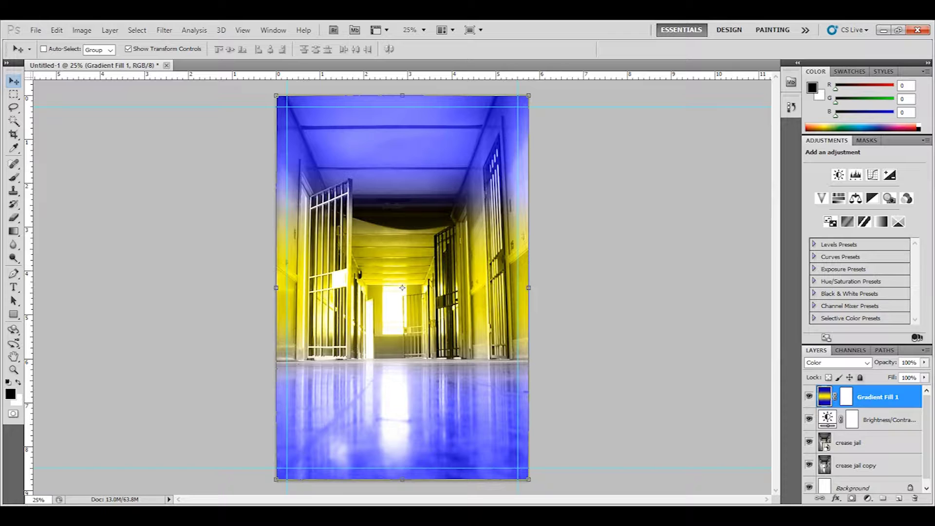
left_click(867, 363)
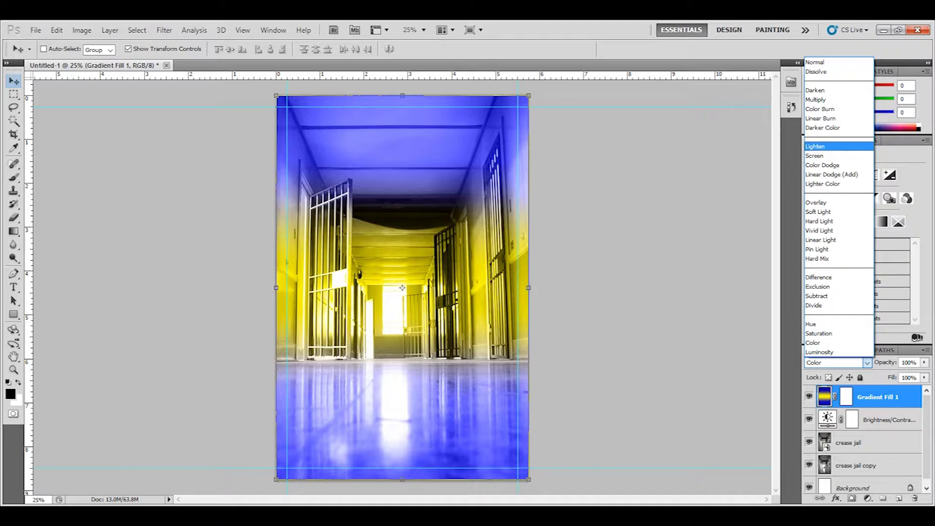
Step: Change the gradient layer's blend mode from Multiply through the list to Soft Light
left_click(827, 100)
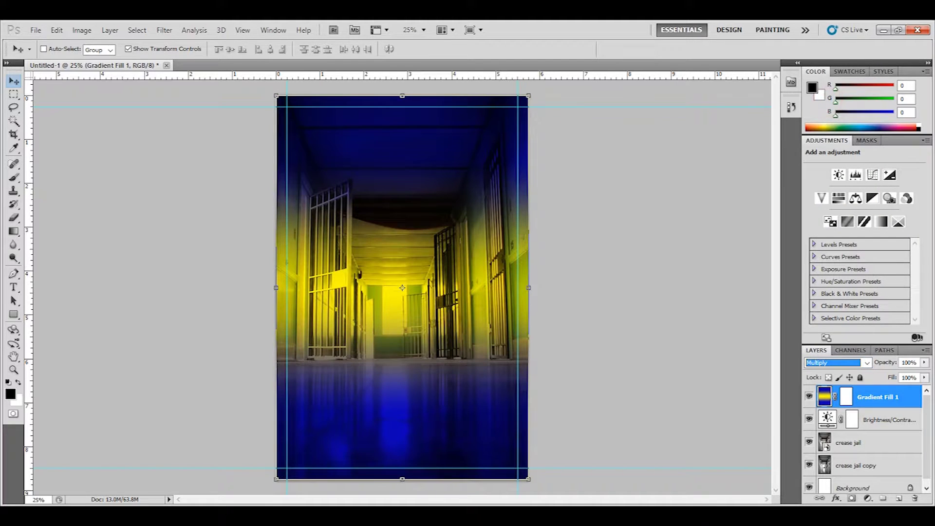
key("Down")
key("Down")
key("Down")
key("Down")
key("Down")
key("Down")
key("Down")
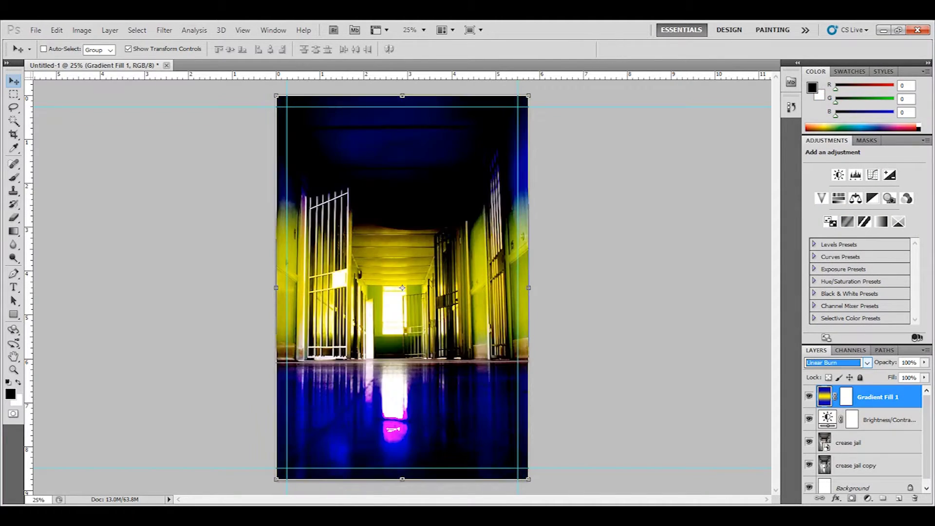
key("Down")
key("Down")
key("Down")
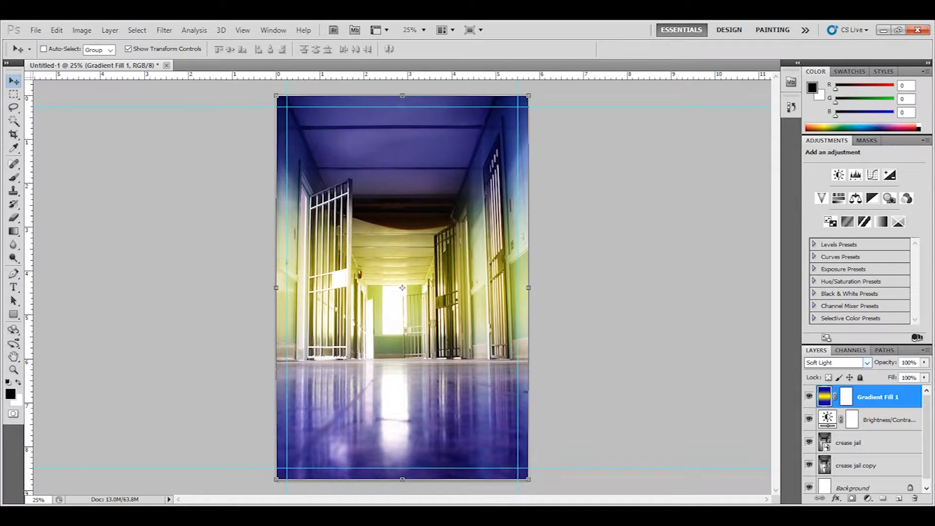
key("alt+Tab")
key("alt+Tab")
key("alt+Tab")
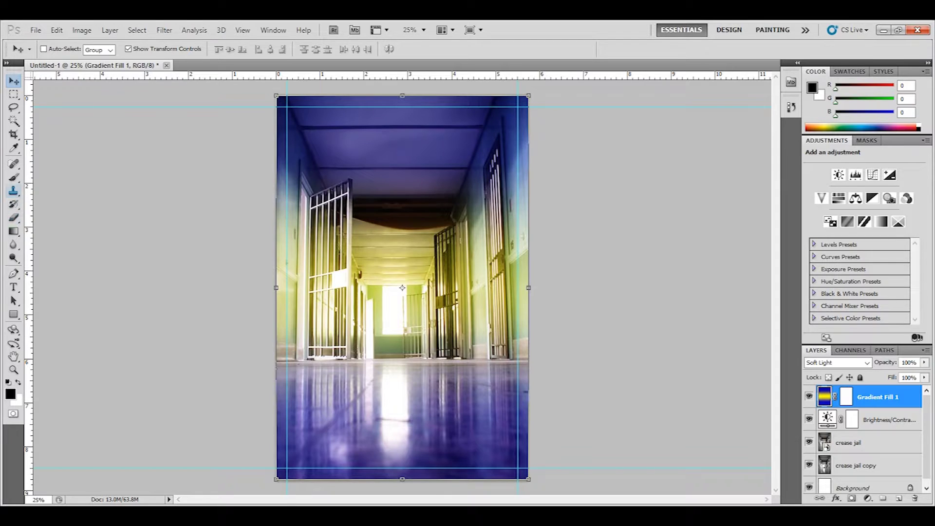
left_click(14, 177)
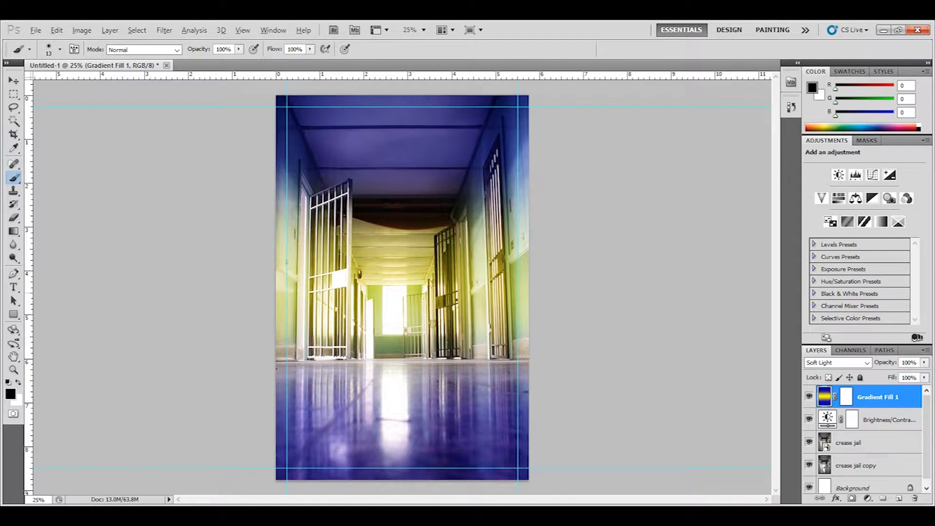
Step: Sample a warm yellow from the image and set a soft 143 px brush
left_click(376, 293, "alt")
left_click(820, 127)
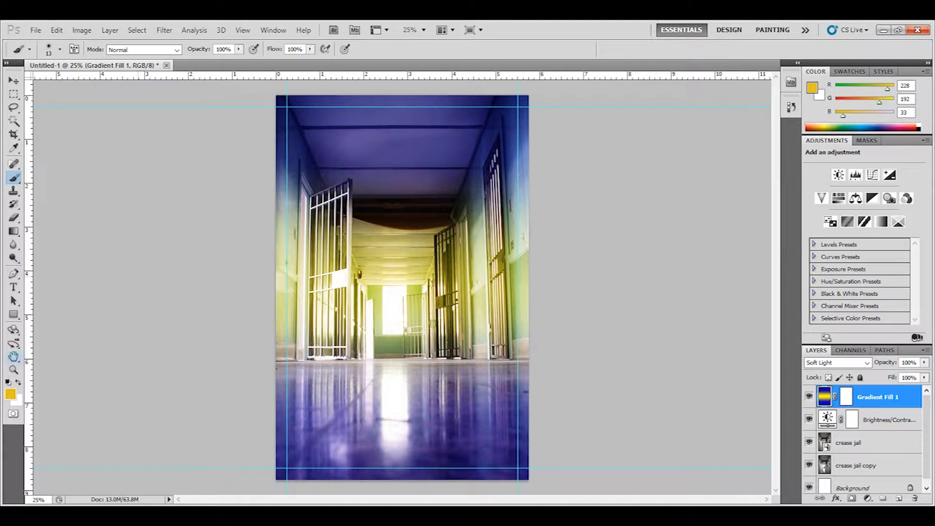
left_click(60, 49)
left_click_drag(26, 81, 88, 81)
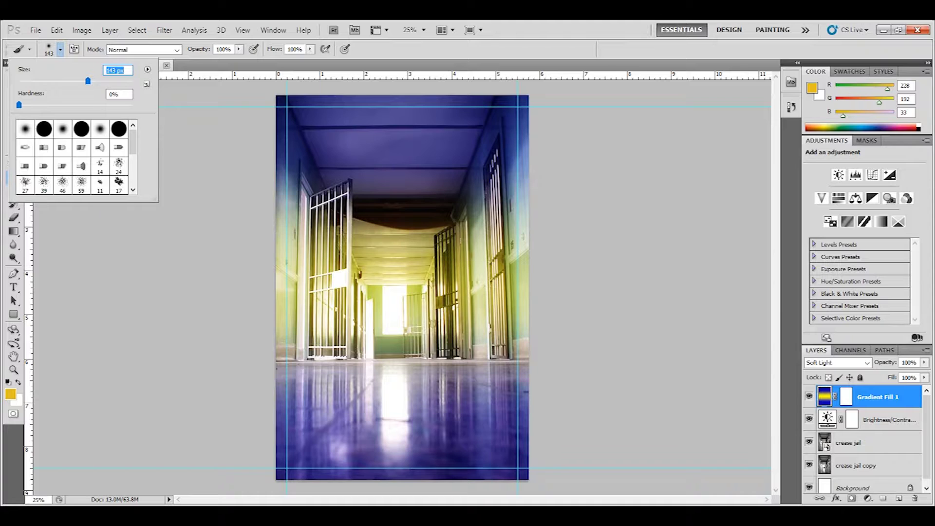
key("Return")
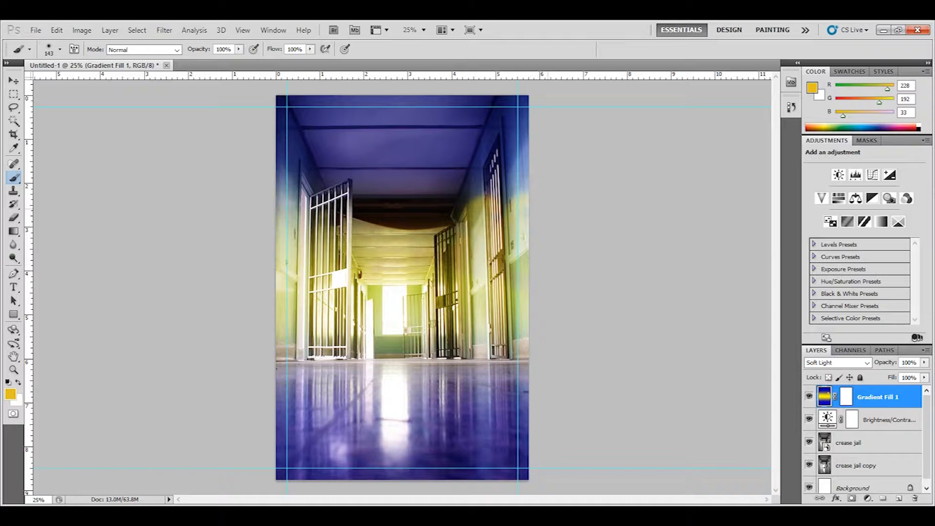
Step: Undo the trial yellow strokes by stepping back to an earlier History state
key("ctrl+z")
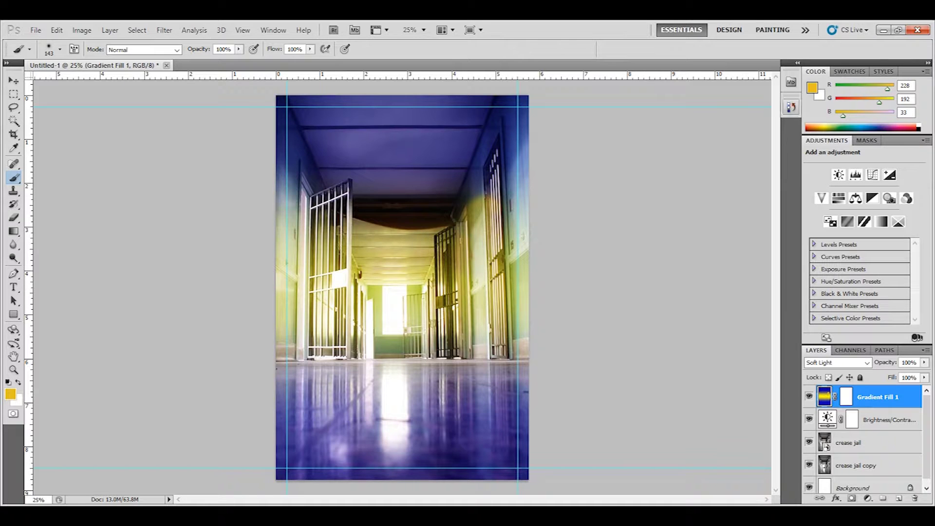
left_click(790, 107)
left_click(705, 323)
left_click(712, 279)
left_click(716, 243)
left_click(719, 222)
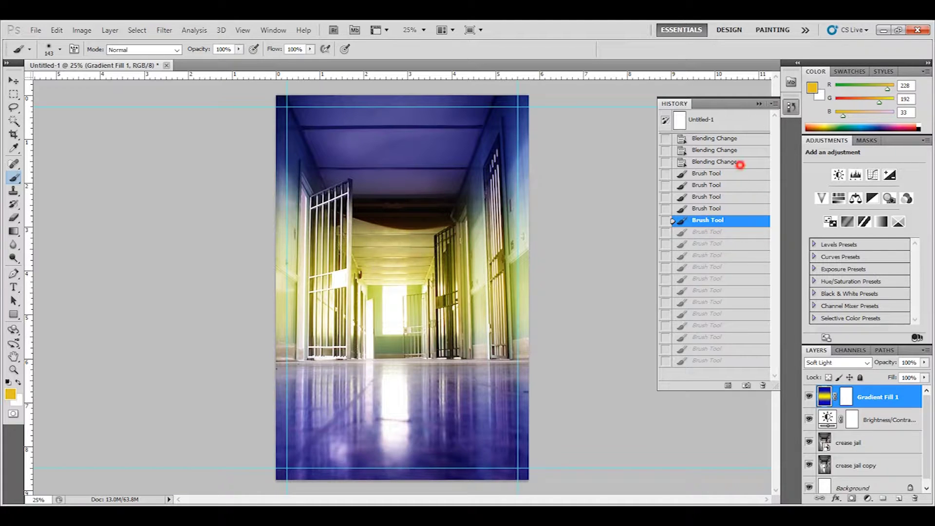
Step: Revert all strokes, enlarge the brush to 422 px, and dab yellow near the right edge
left_click(735, 161)
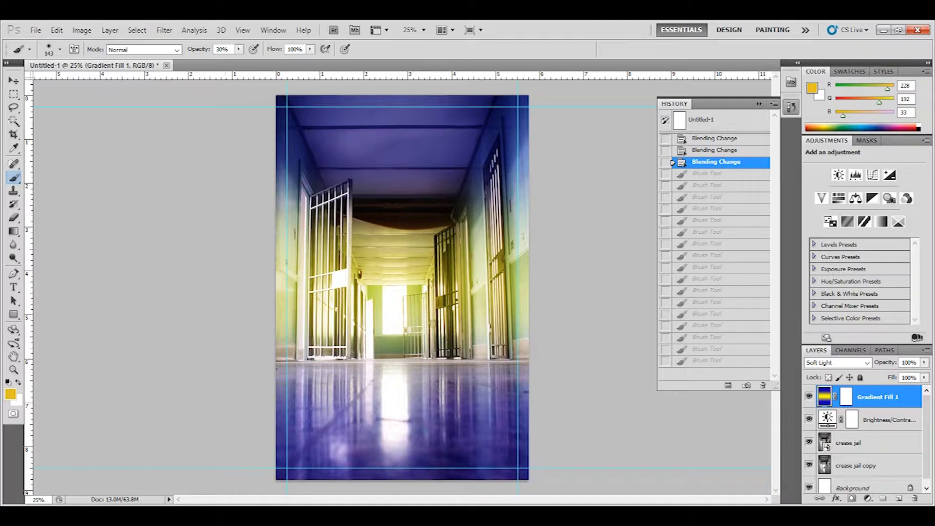
left_click(59, 49)
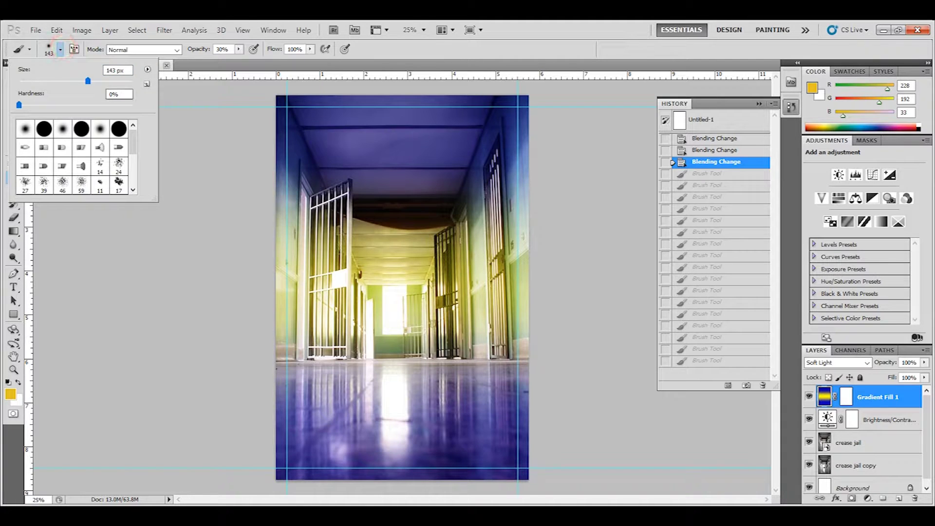
left_click_drag(88, 80, 104, 80)
left_click_drag(105, 80, 116, 80)
left_click(411, 232)
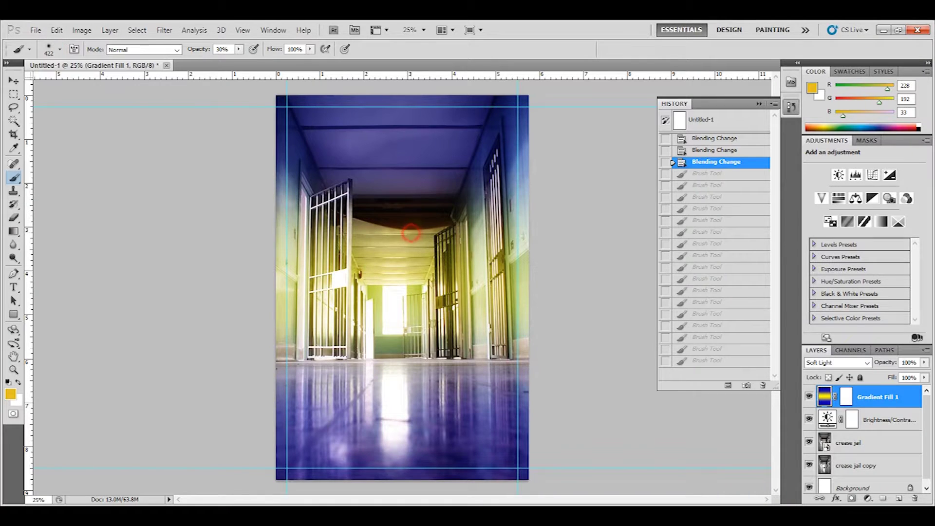
left_click(410, 233)
left_click(497, 237)
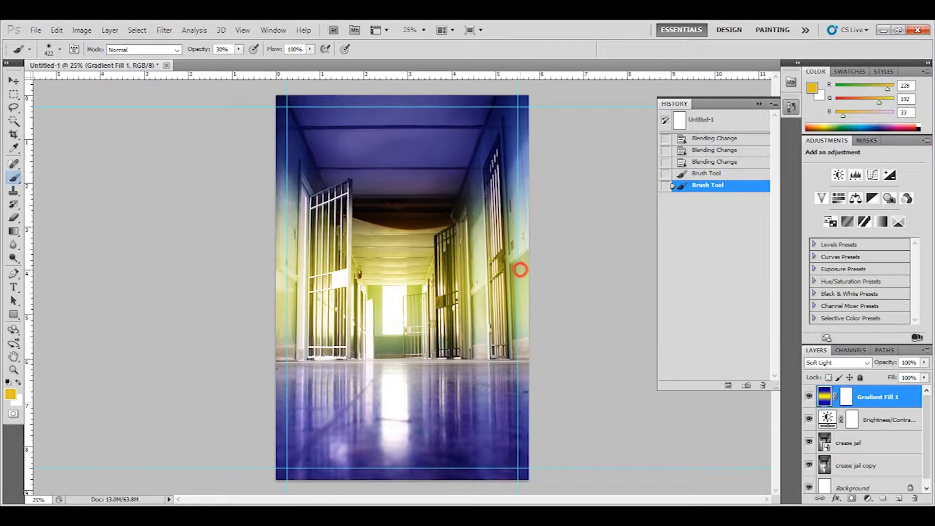
left_click(522, 267)
Step: Pick a brighter yellow-orange and dab glows on the right wall, left door, ceiling and centre
left_click(817, 127)
left_click(817, 125)
left_click(822, 122)
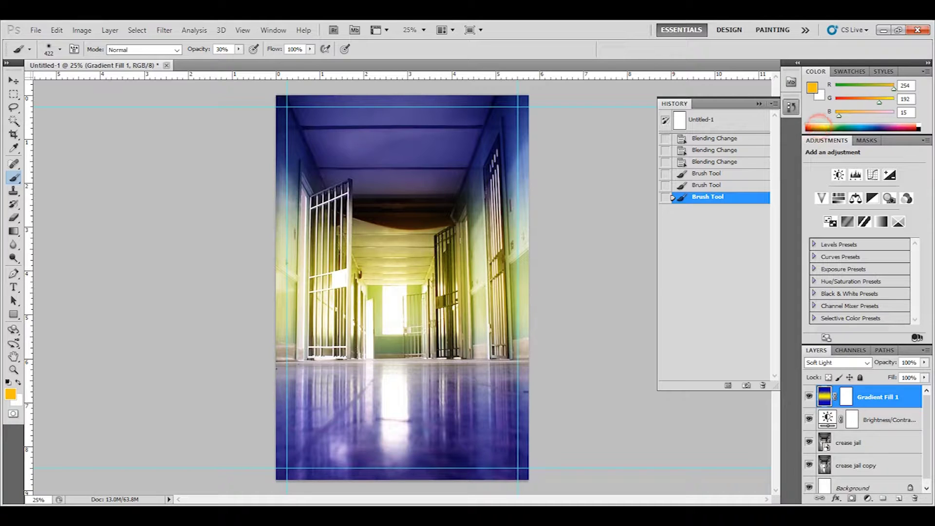
left_click(537, 223)
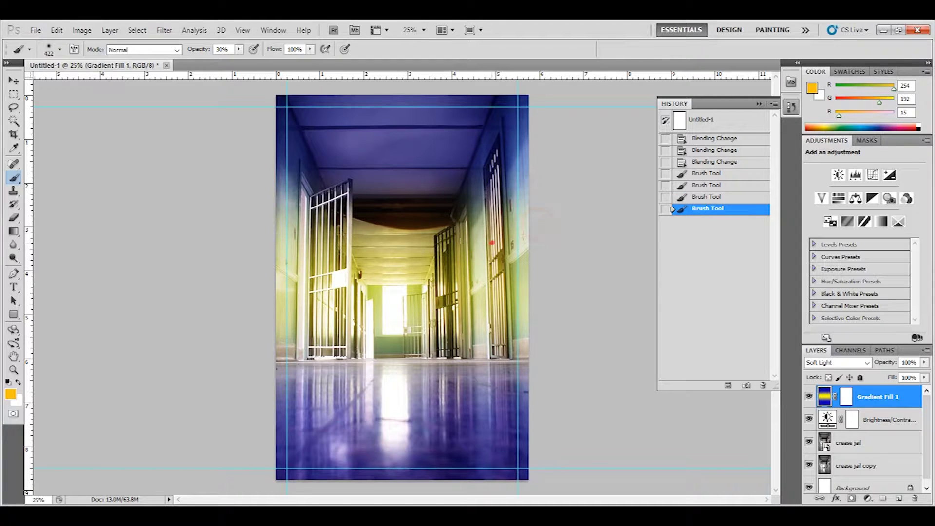
left_click(537, 223)
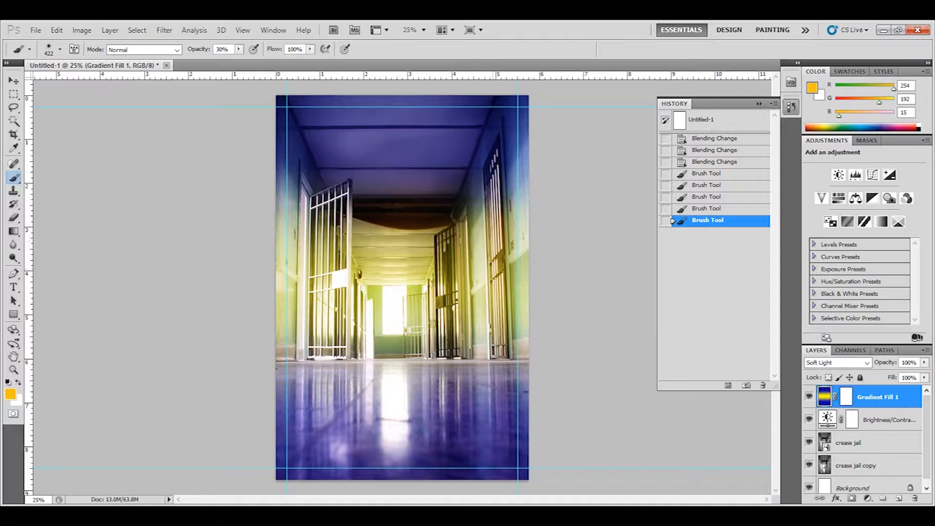
left_click(335, 239)
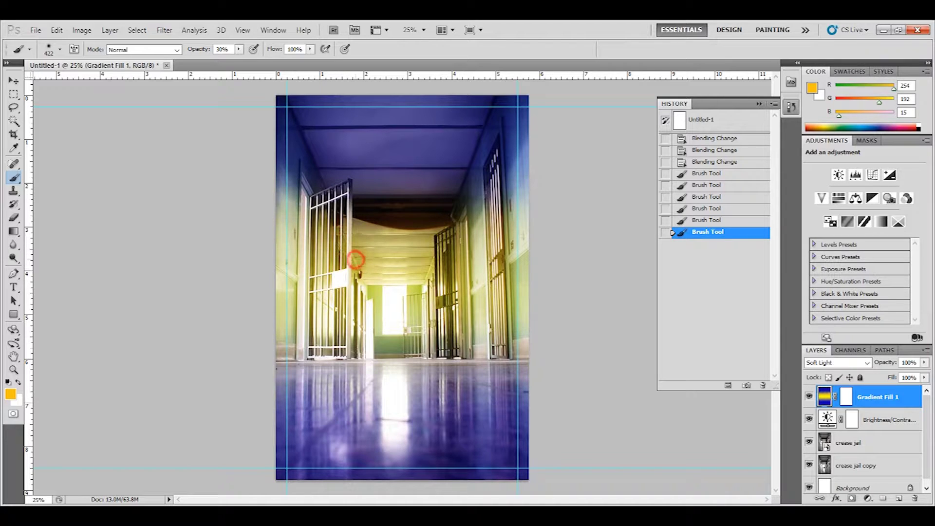
left_click(358, 256)
left_click(285, 220)
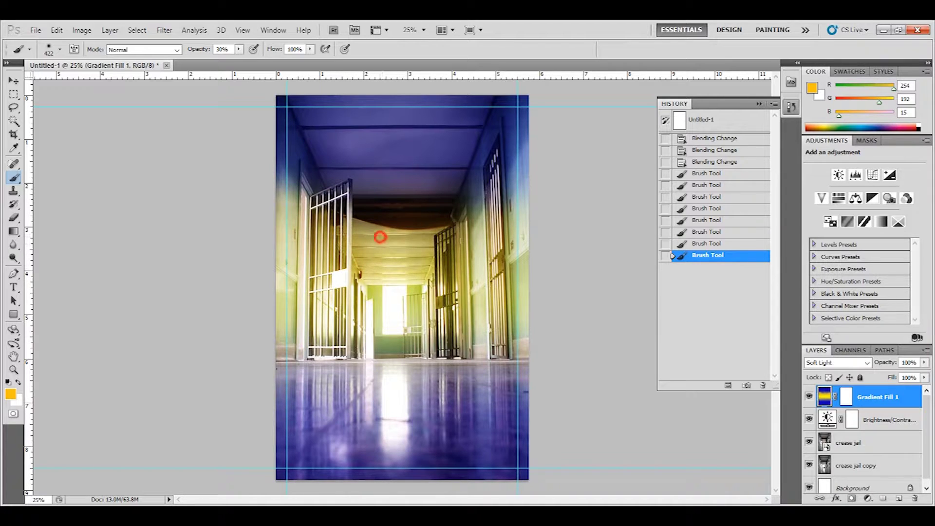
left_click(381, 230)
left_click(382, 226)
left_click(380, 220)
left_click(436, 271)
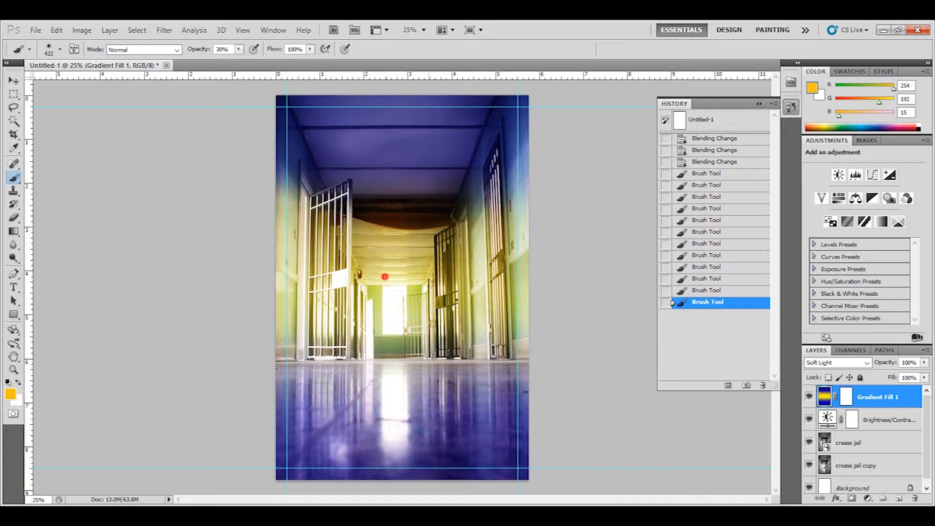
left_click(385, 276)
left_click(384, 276)
left_click(385, 276)
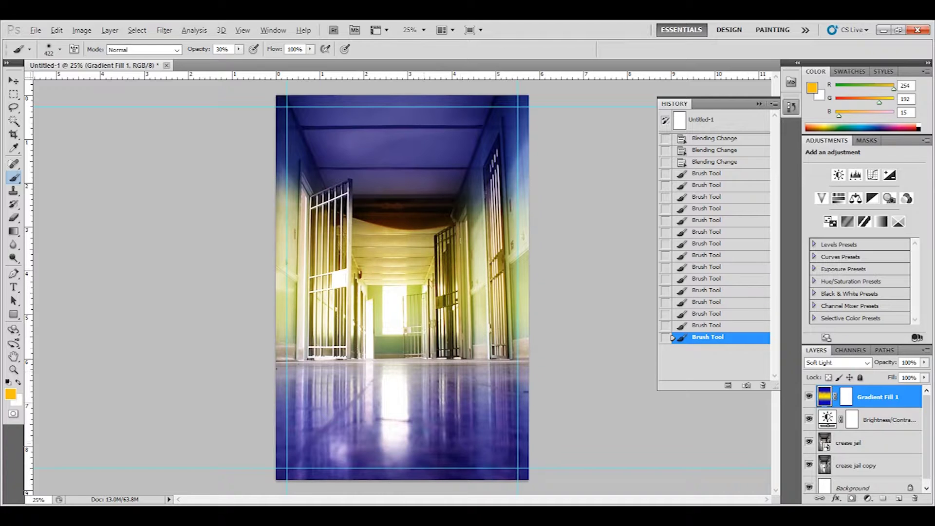
left_click(477, 462, "alt")
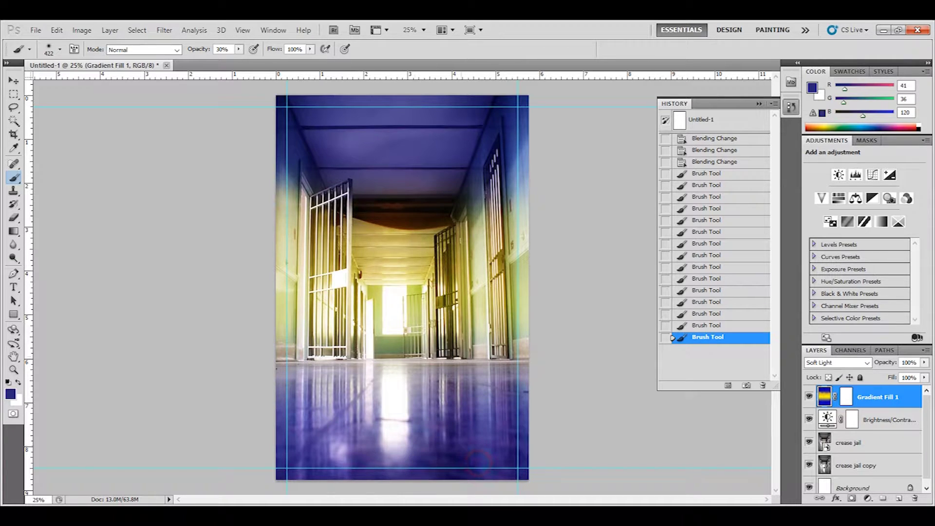
Step: Paint dark blue over the lower-left gate, floor, ceiling and right wall
left_click(304, 320)
left_click(304, 331)
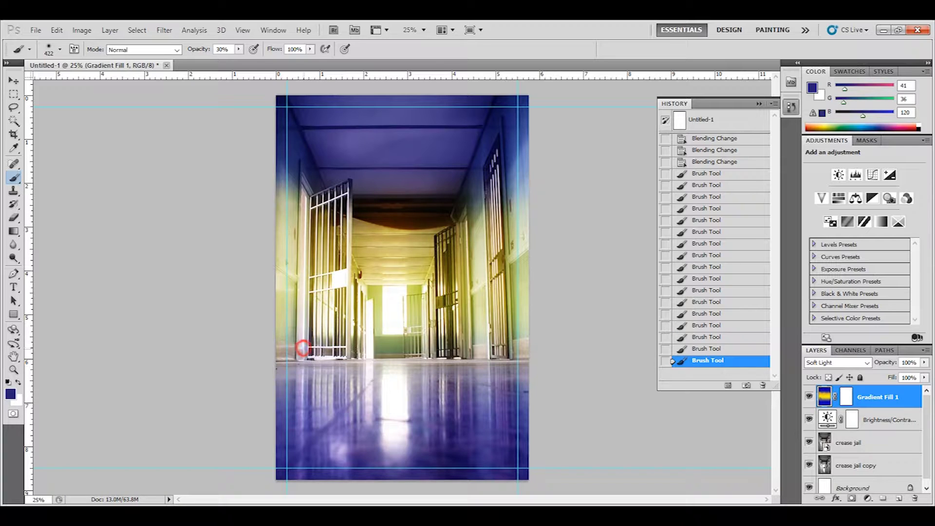
left_click(302, 337)
left_click(302, 374)
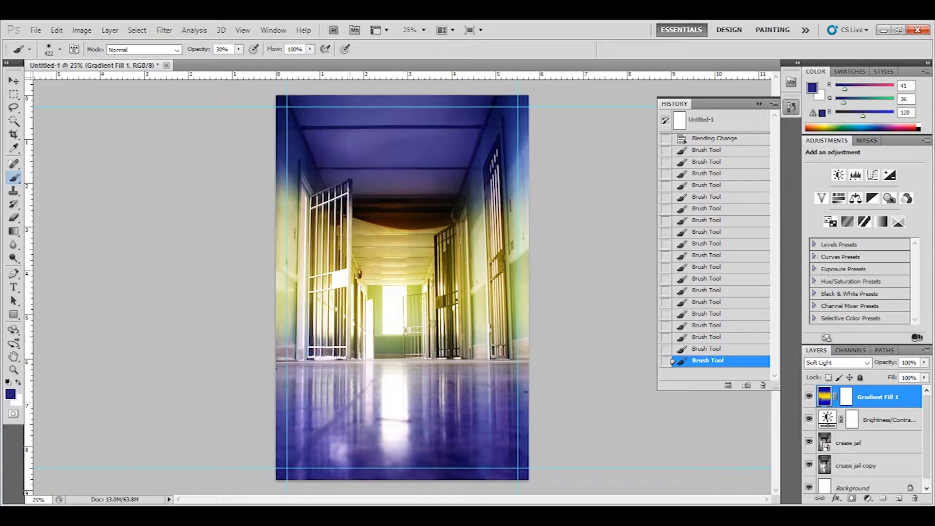
left_click(383, 176)
left_click(511, 171)
left_click(495, 208)
left_click(484, 209)
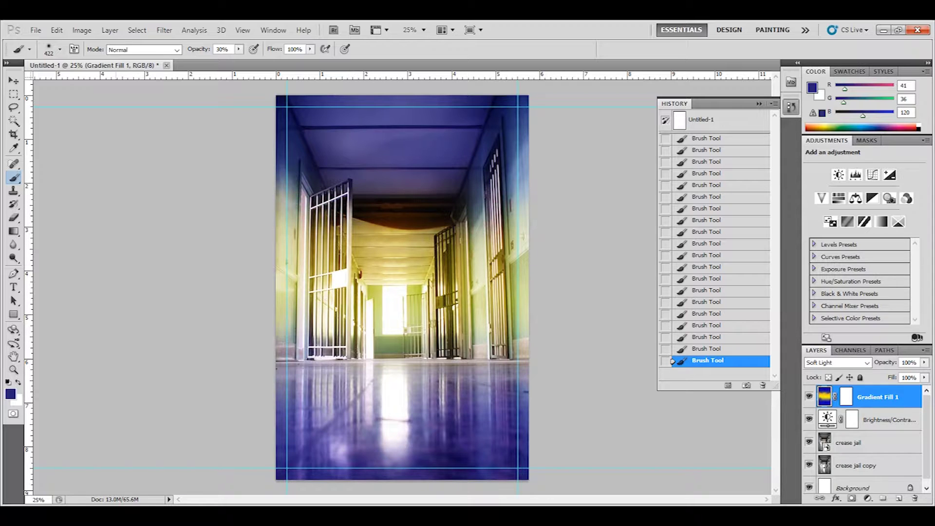
Step: Switch to white and lighten the corridor floor with soft strokes
left_click(18, 382)
mouse_move(280, 453)
left_mouse_down()
mouse_move(326, 440)
mouse_move(336, 419)
left_mouse_up()
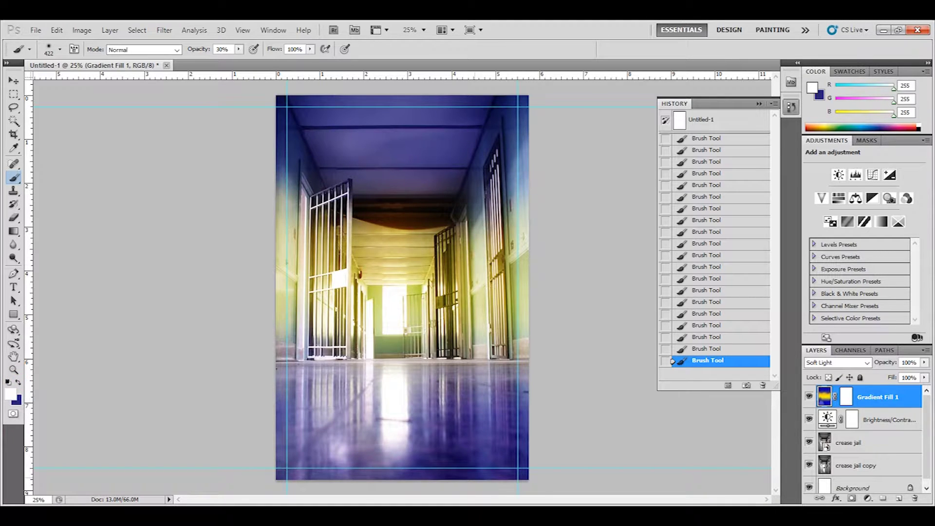
mouse_move(532, 469)
left_mouse_down()
mouse_move(511, 460)
mouse_move(438, 462)
left_mouse_up()
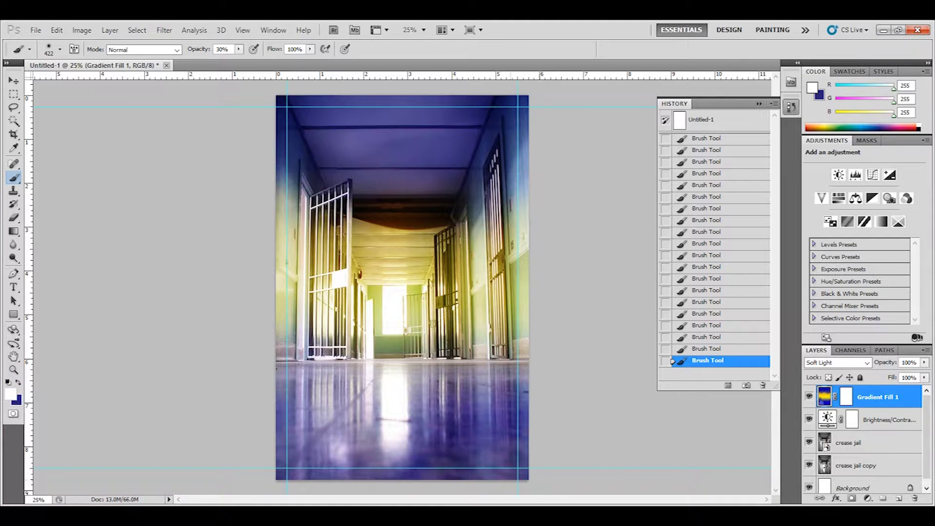
left_click(483, 443)
left_click_drag(483, 443, 379, 455)
mouse_move(553, 417)
left_mouse_down()
mouse_move(326, 457)
mouse_move(295, 446)
mouse_move(273, 457)
mouse_move(334, 457)
mouse_move(404, 433)
left_mouse_up()
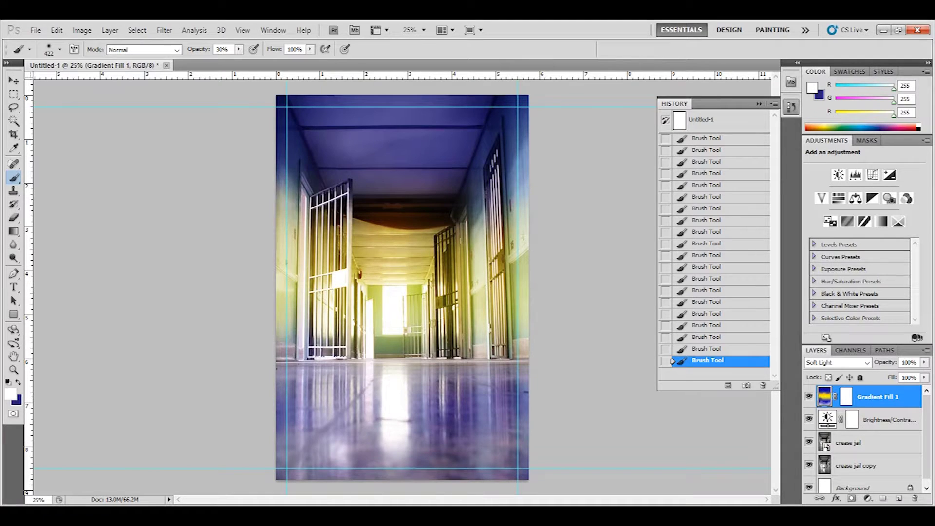
Step: Lighten the ceiling with soft white dabs, redoing one undone dab
left_click(408, 113)
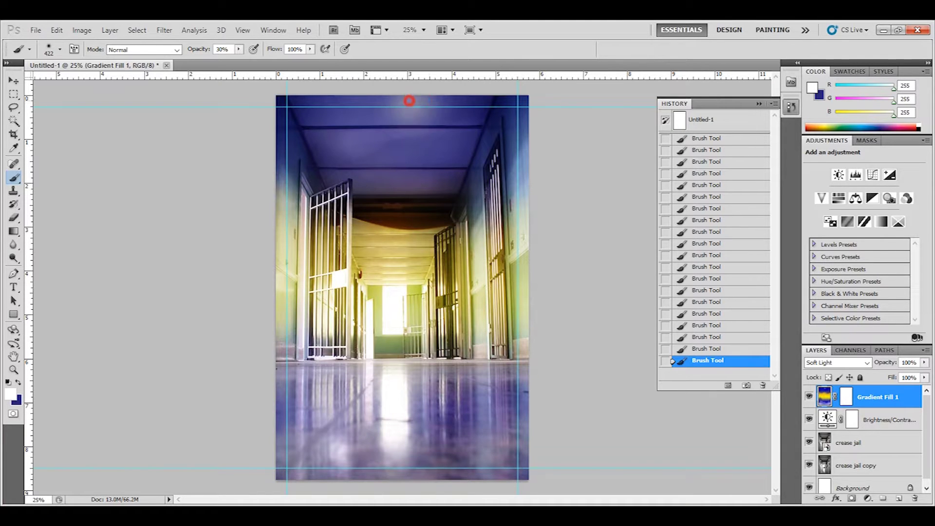
left_click(409, 101)
left_click_drag(367, 88, 487, 94)
left_click(453, 127)
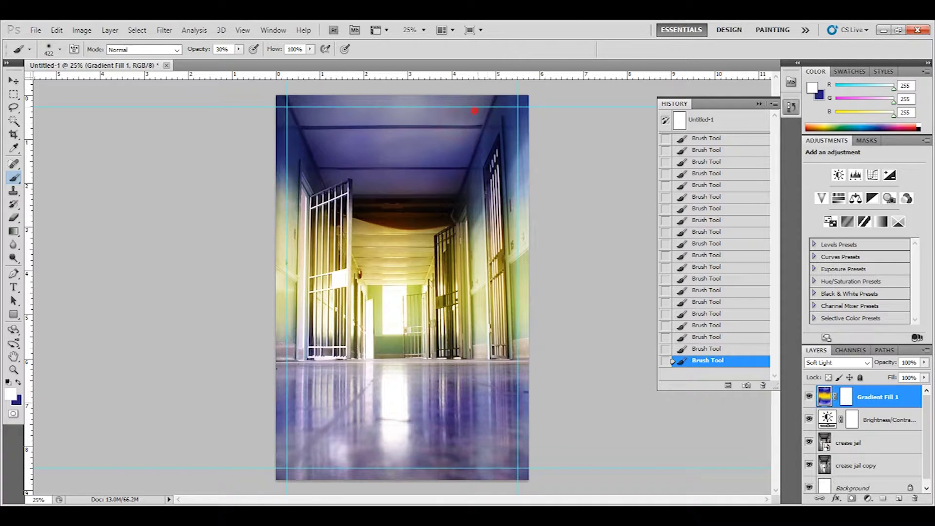
left_click(475, 110)
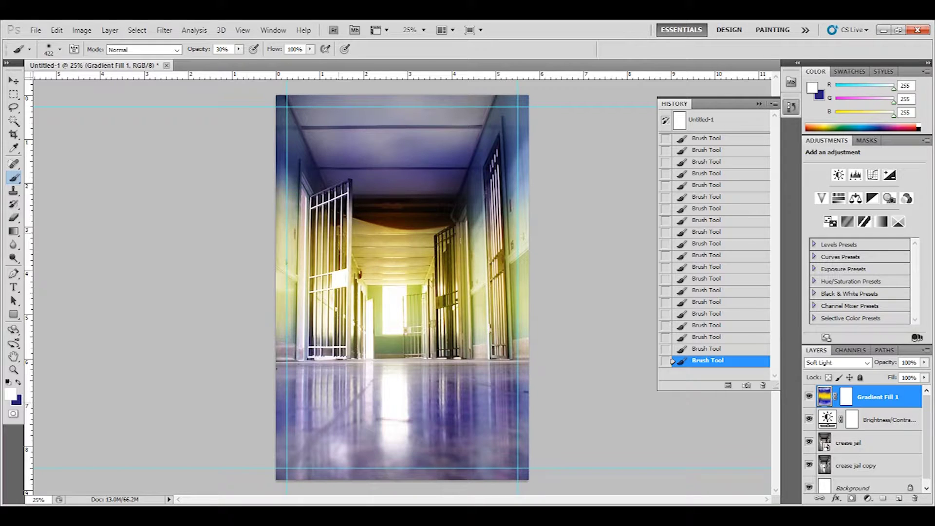
key("ctrl+z")
left_click(470, 129)
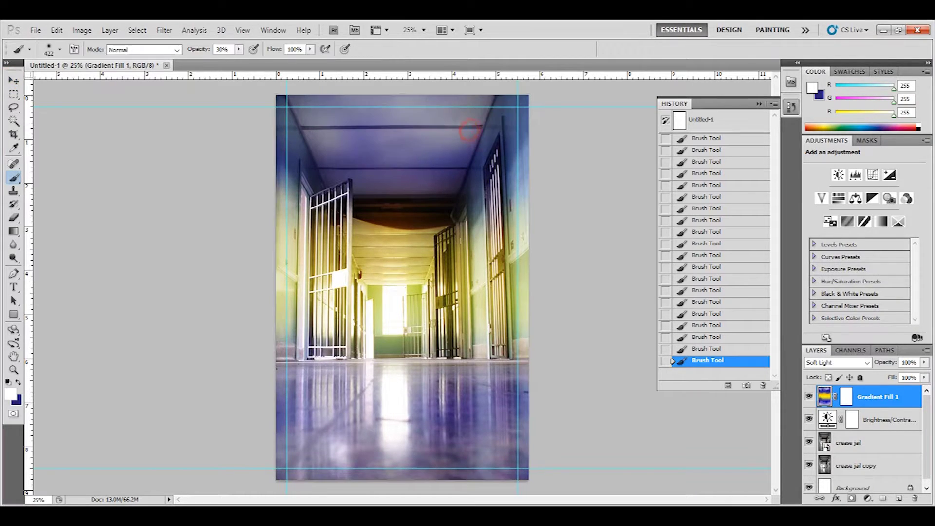
left_click(511, 104)
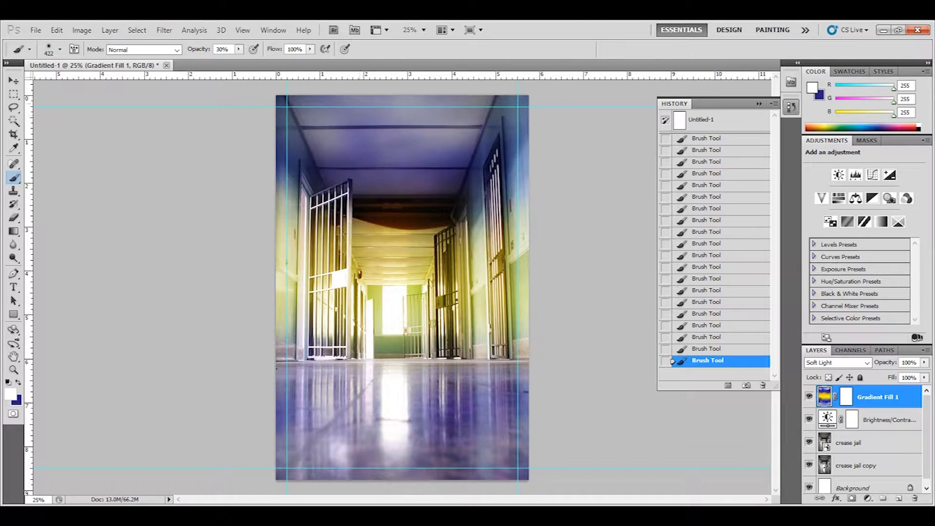
left_click(329, 98)
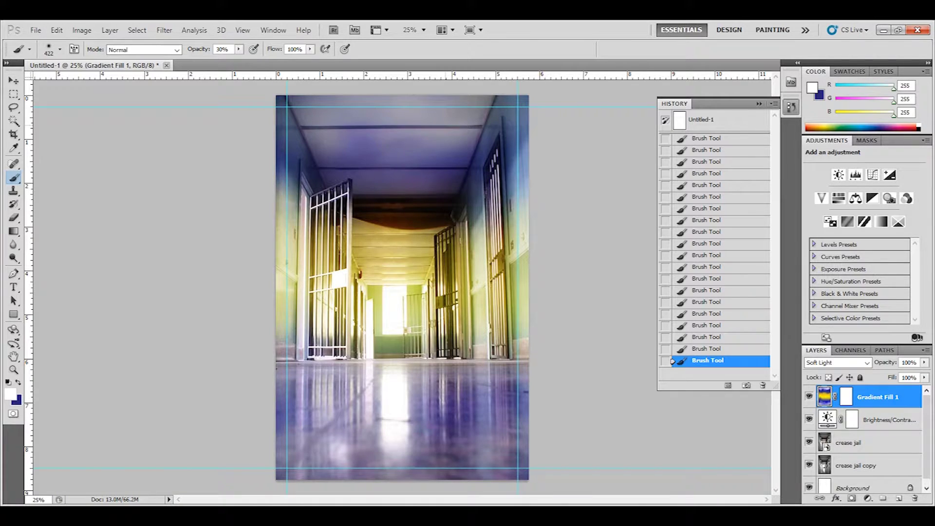
left_click(364, 130)
left_click(382, 142)
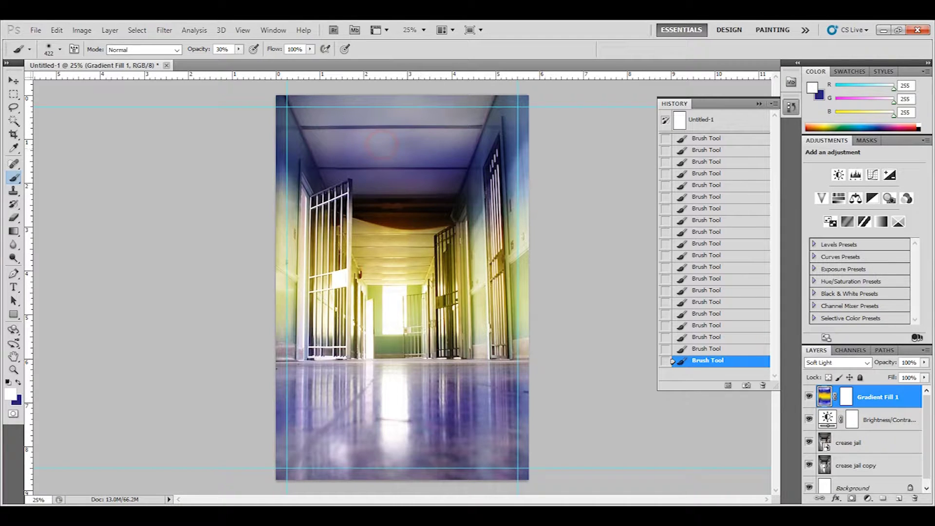
key("v")
left_click(113, 163)
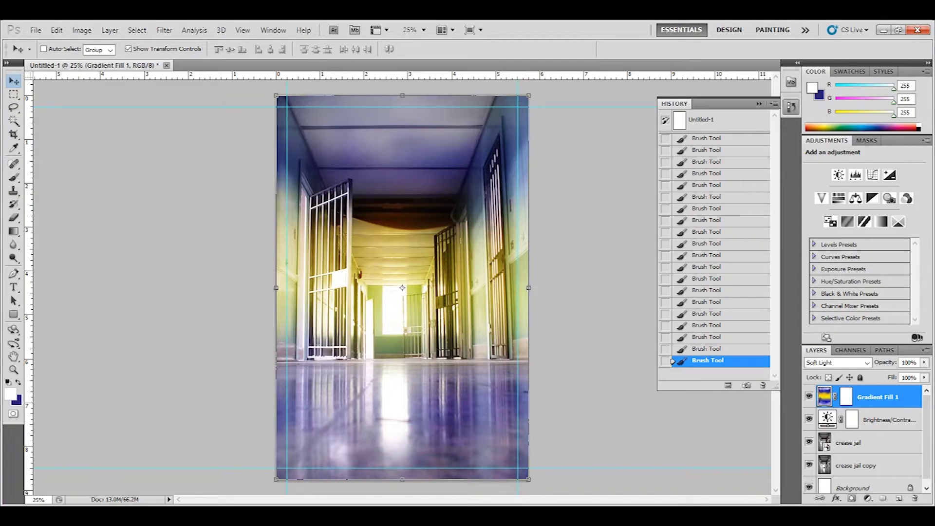
left_click(167, 65)
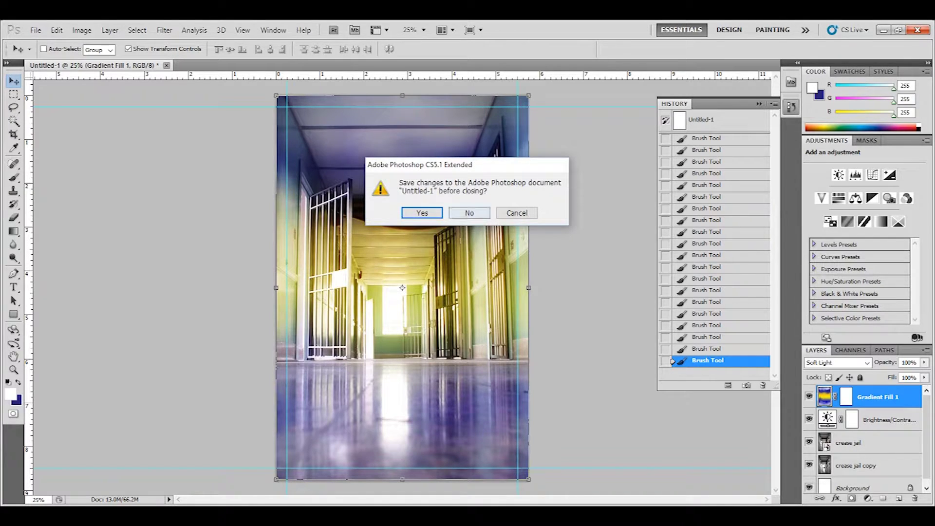
left_click(469, 213)
left_click(373, 500)
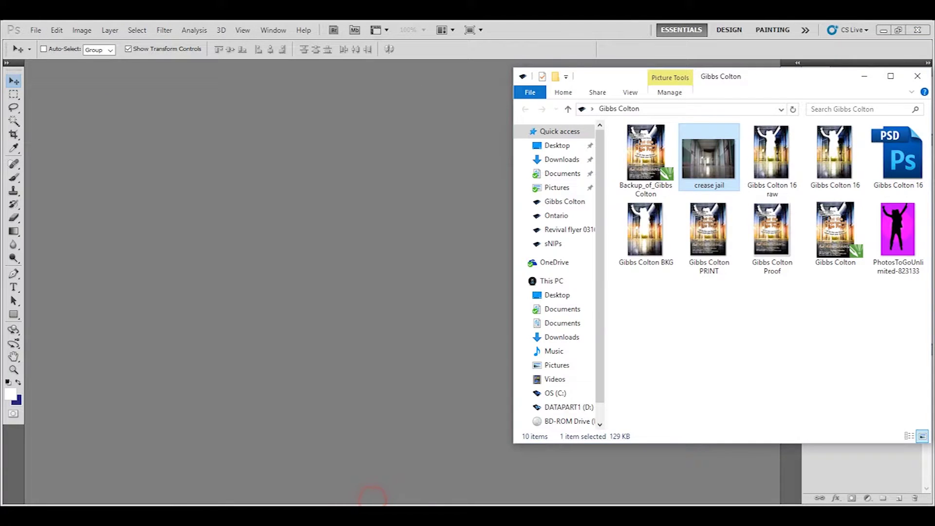
left_click_drag(898, 158, 434, 221)
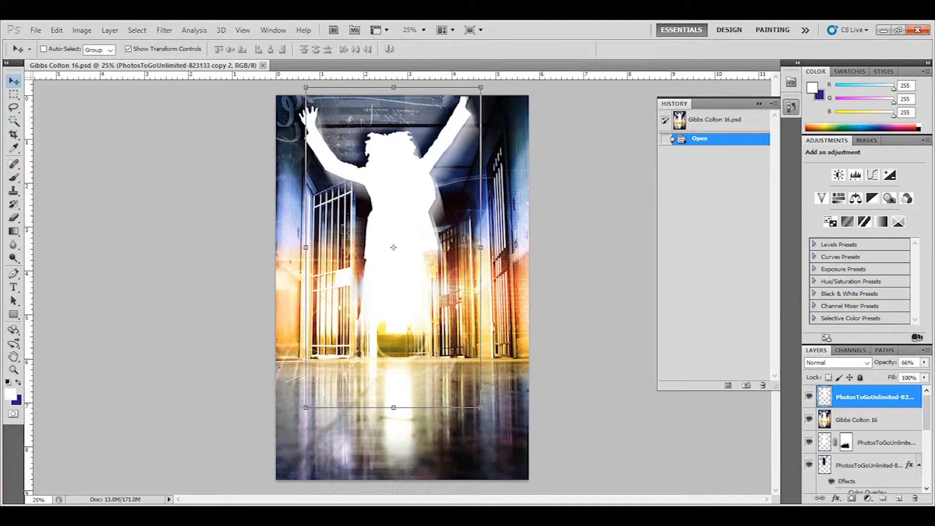
Step: Hide the silhouette, shadow figure, 726035_high and 191015_high texture layers
left_click(809, 395)
left_click(808, 419)
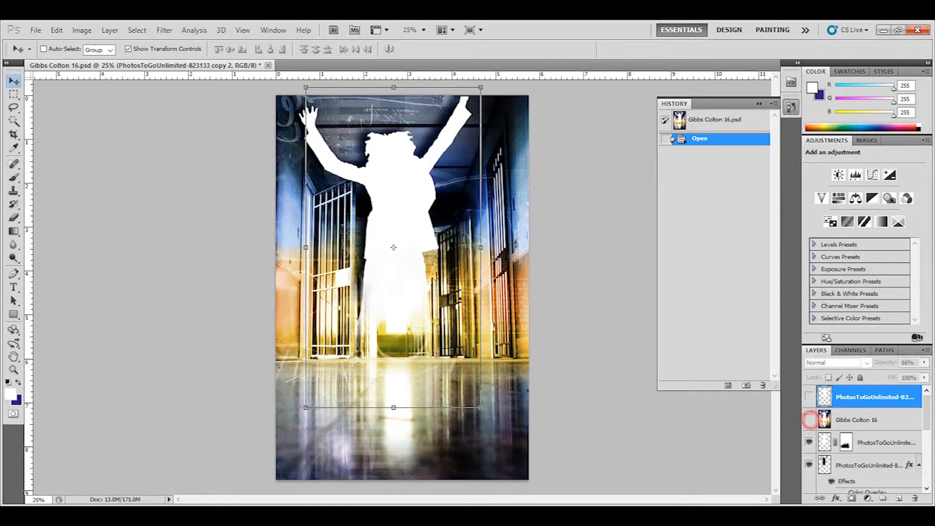
left_click(808, 442)
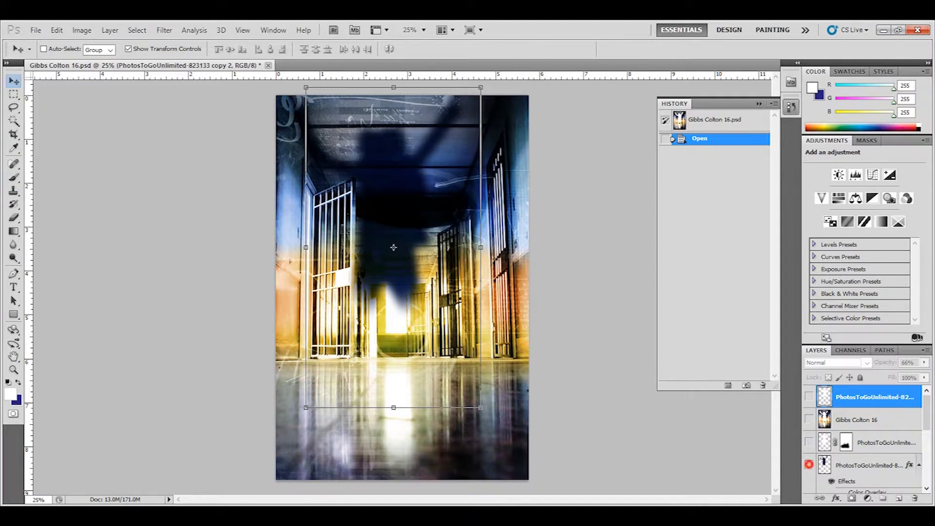
left_click(809, 464)
left_click_drag(925, 400, 925, 426)
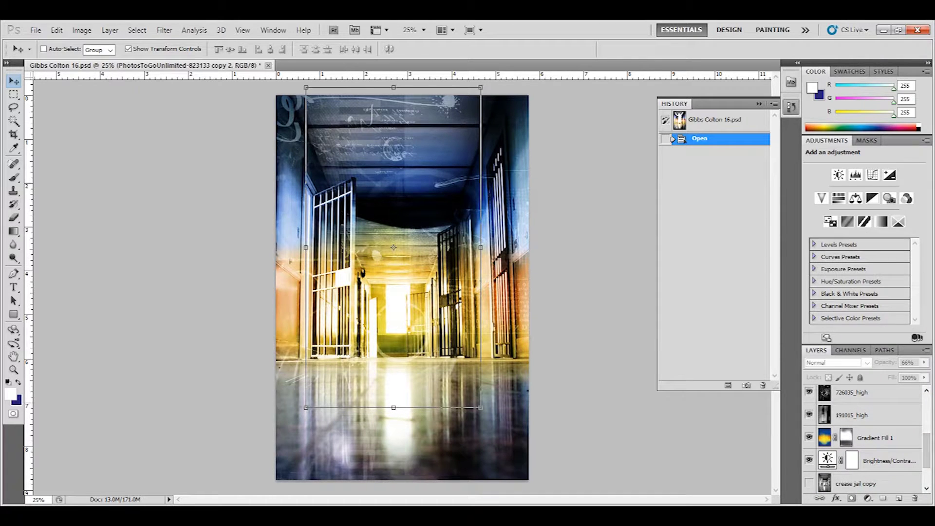
left_click(808, 392)
left_click(809, 415)
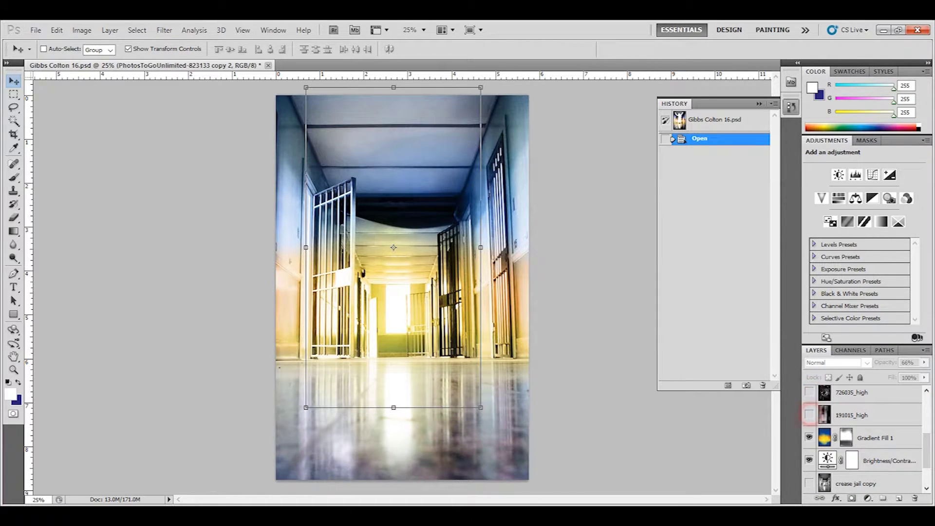
left_click(925, 440)
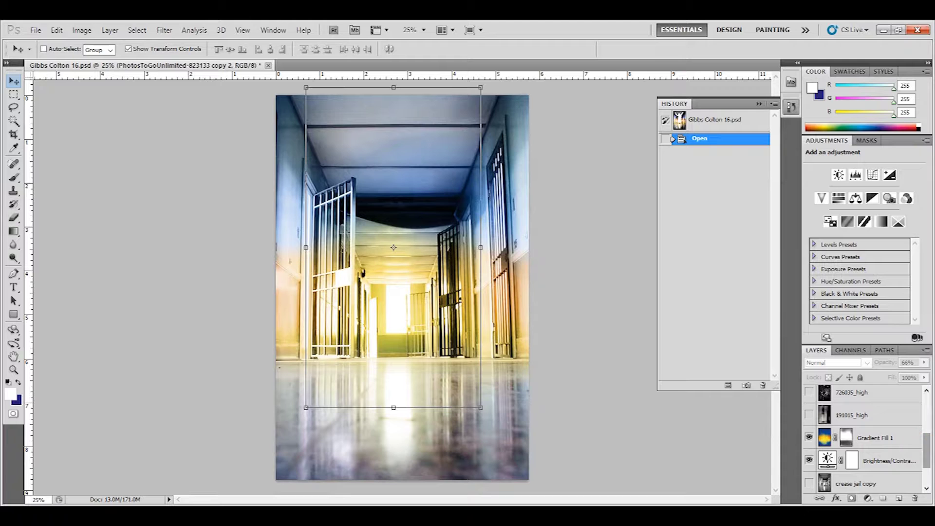
Step: Hide the gradient and Brightness/Contrast layers, reorder crease jail copy, then show the gradient again
left_click(876, 438)
left_click_drag(926, 450, 926, 466)
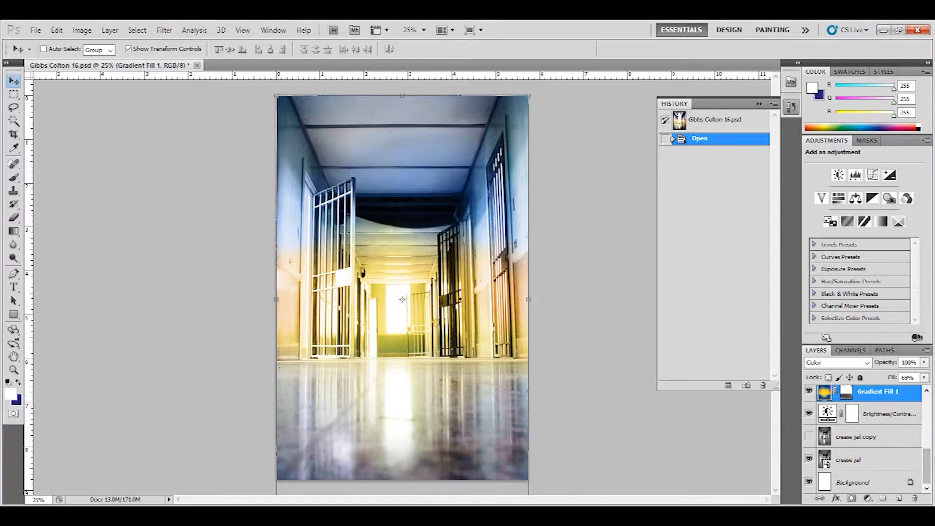
left_click(809, 391)
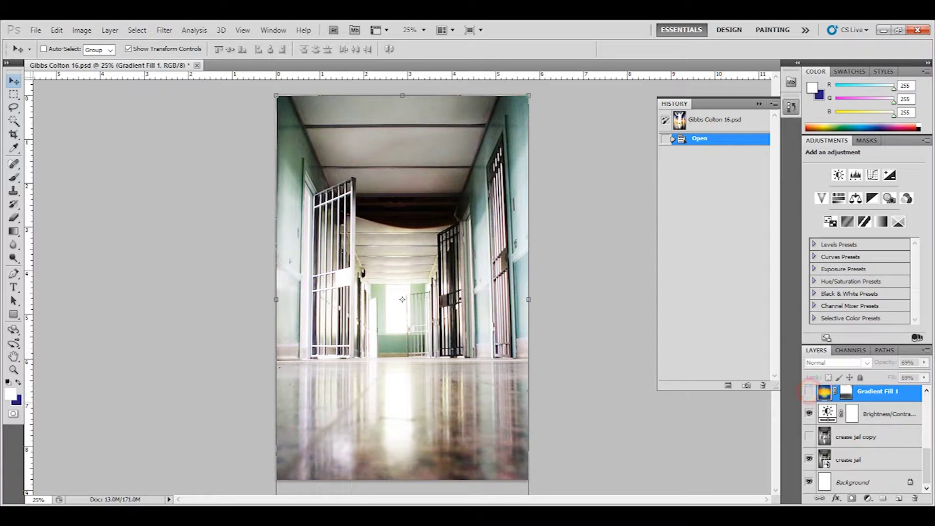
left_click(808, 412)
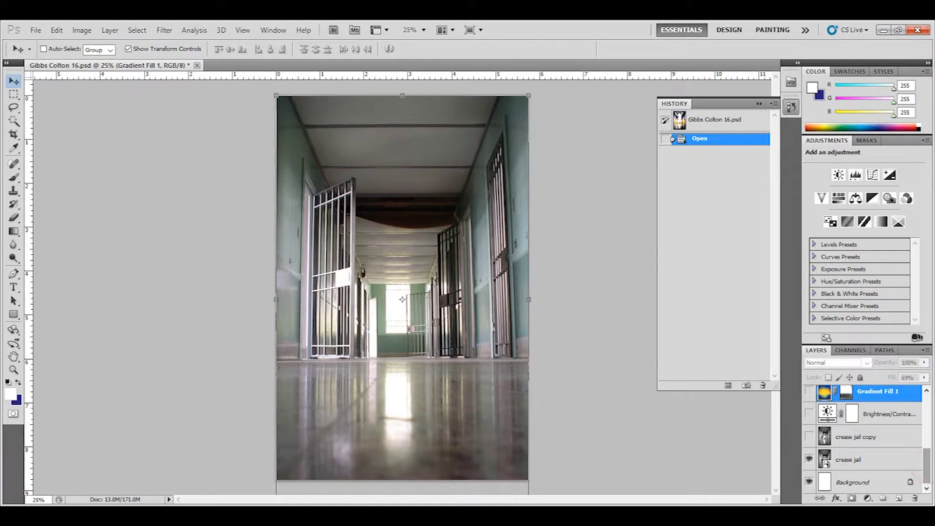
left_click(880, 459)
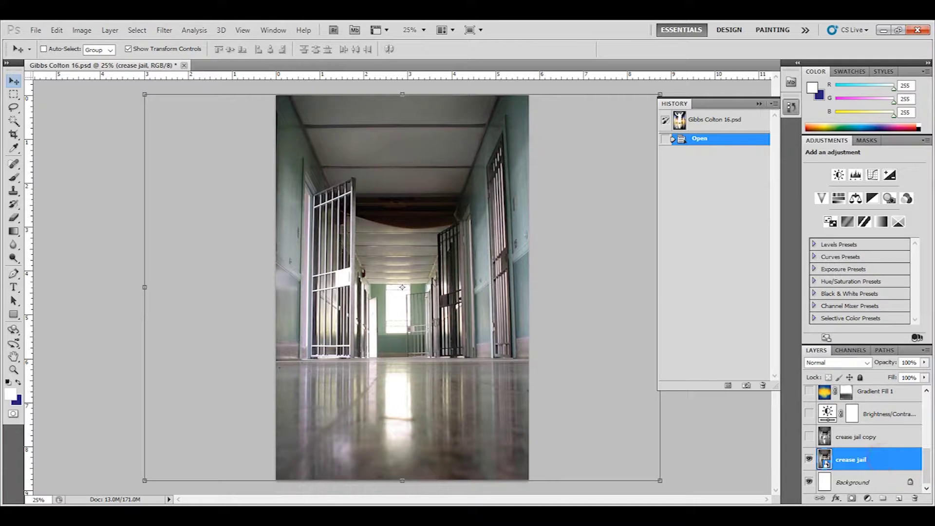
mouse_move(845, 440)
left_mouse_down()
mouse_move(847, 418)
mouse_move(846, 454)
left_mouse_up()
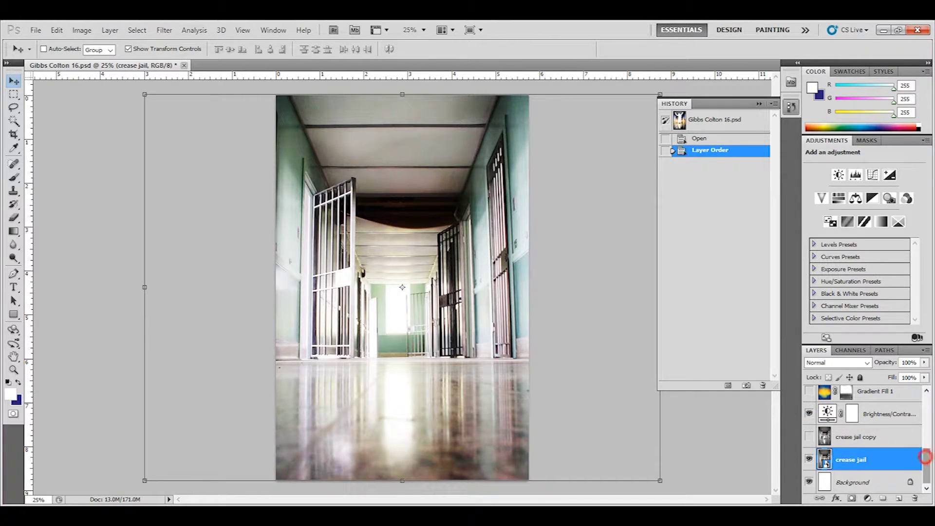
scroll(867, 438, "up", 2)
scroll(867, 438, "up", 2)
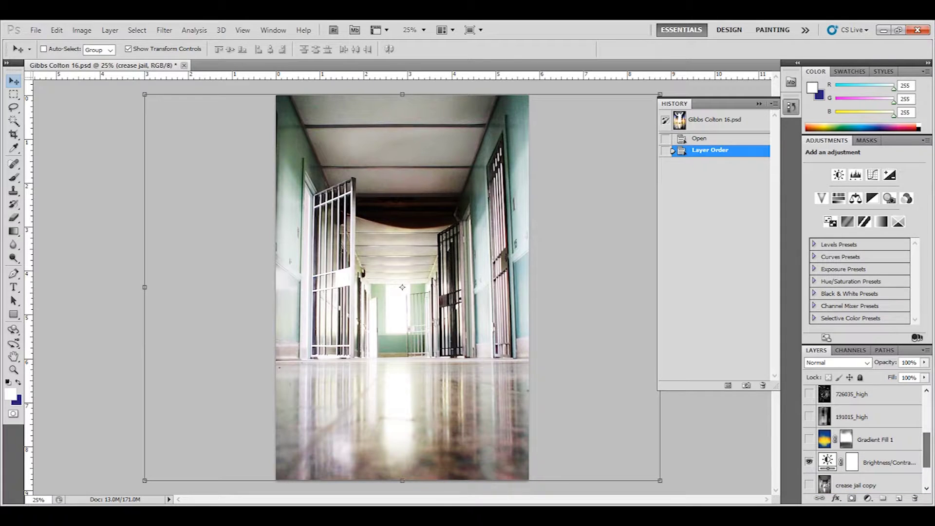
left_click(809, 439)
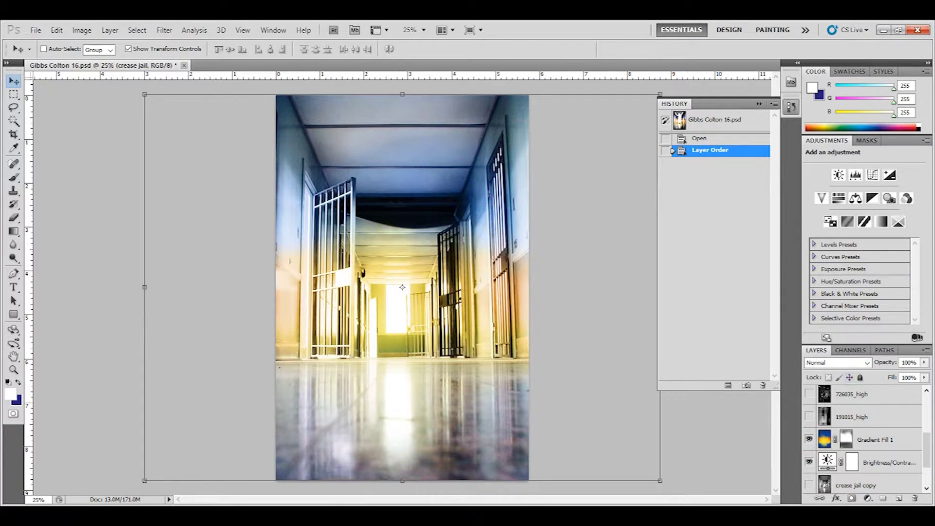
left_click(900, 435)
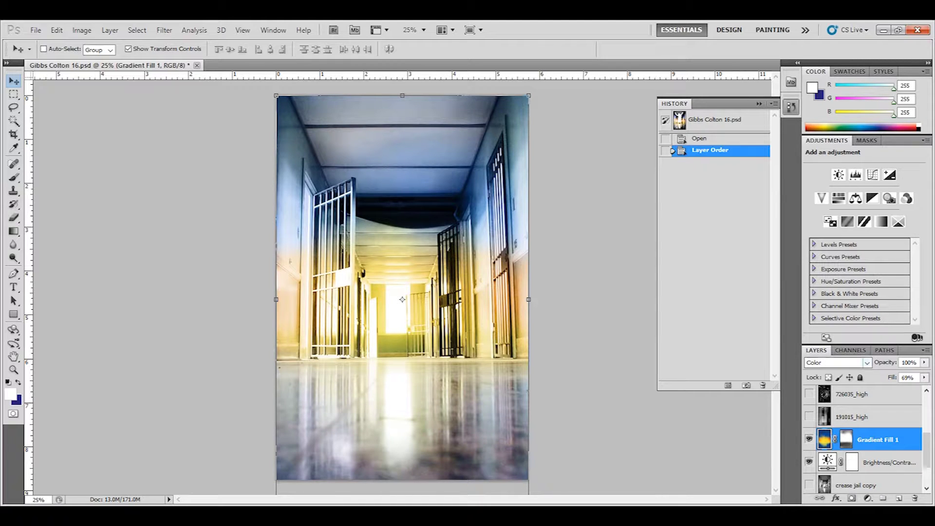
Step: Set Gradient Fill 1 to 69% fill with Color blend mode
left_click(868, 362)
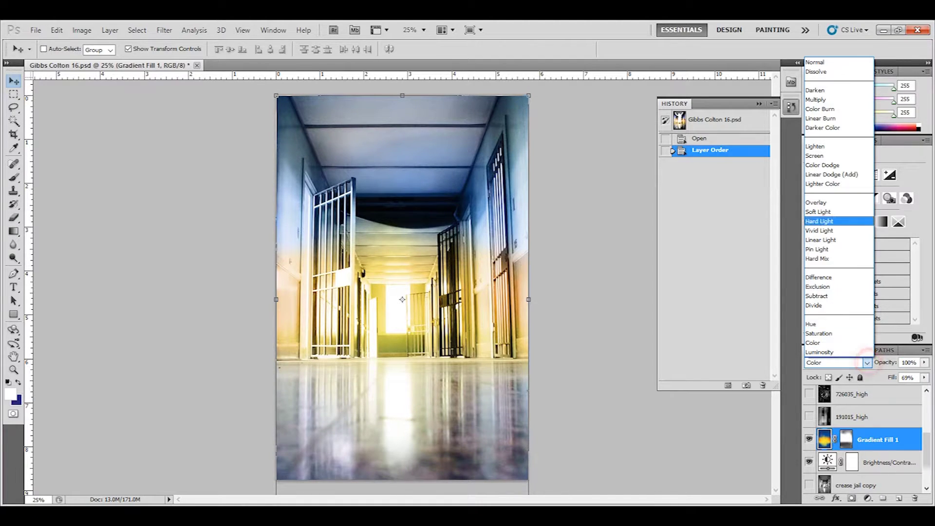
left_click(830, 61)
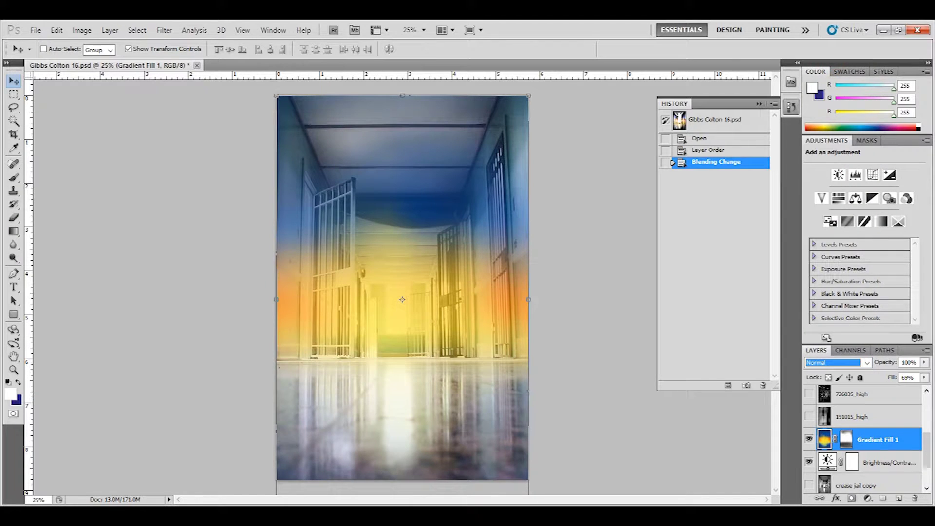
left_click(924, 377)
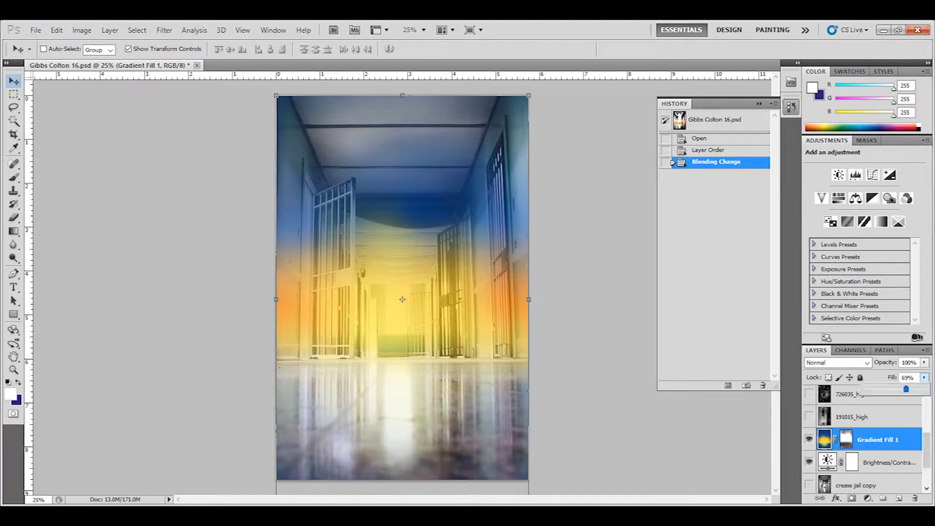
left_click_drag(906, 388, 924, 389)
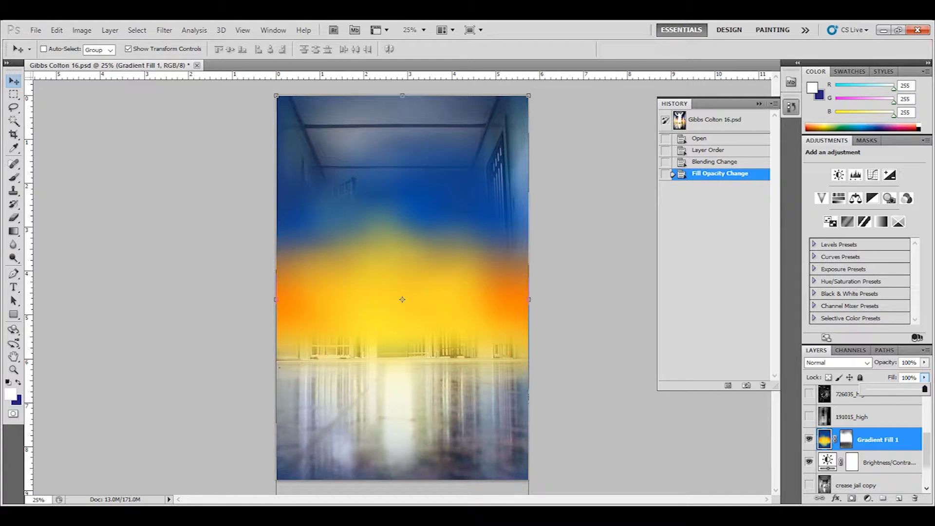
left_click_drag(924, 389, 906, 388)
left_click(836, 363)
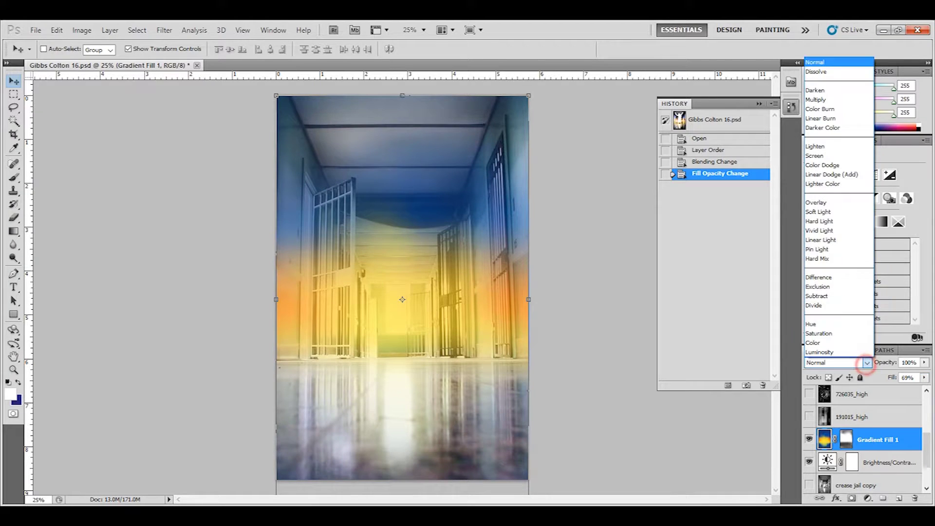
left_click(813, 342)
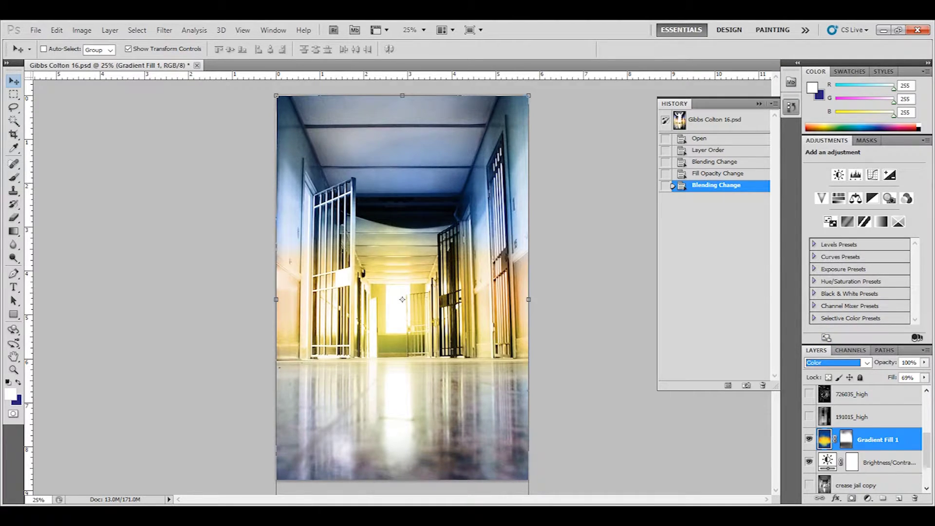
Step: Show 191015_high, try Normal blending and opacity changes, then revert them in History
left_click(809, 416)
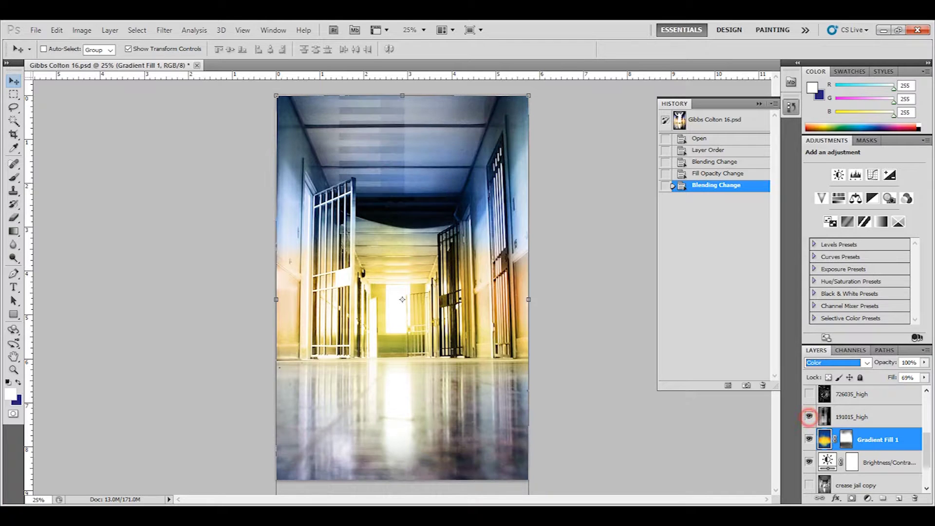
left_click(883, 418)
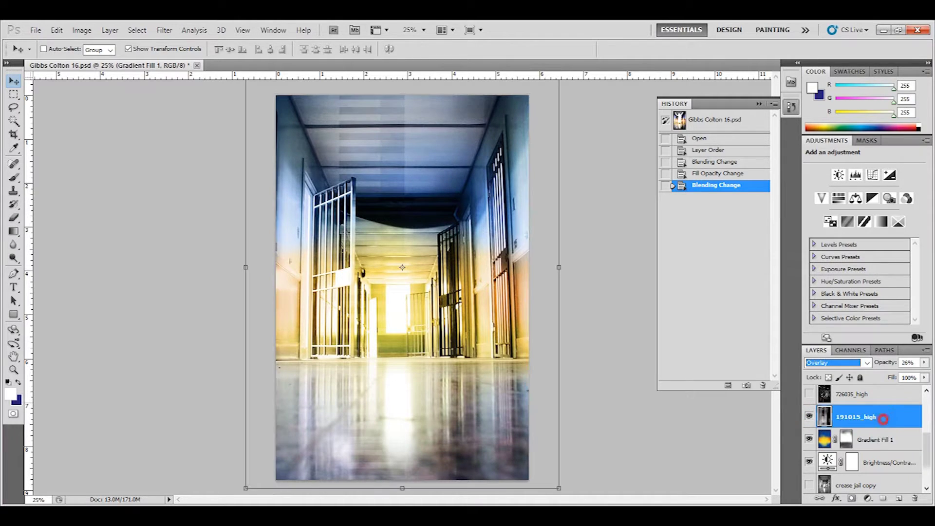
left_click(866, 362)
left_click(818, 63)
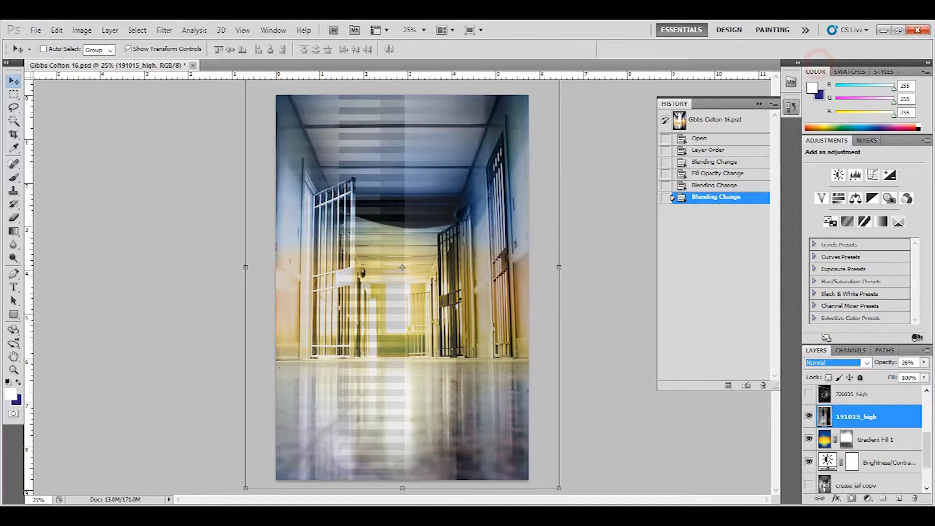
left_click(924, 362)
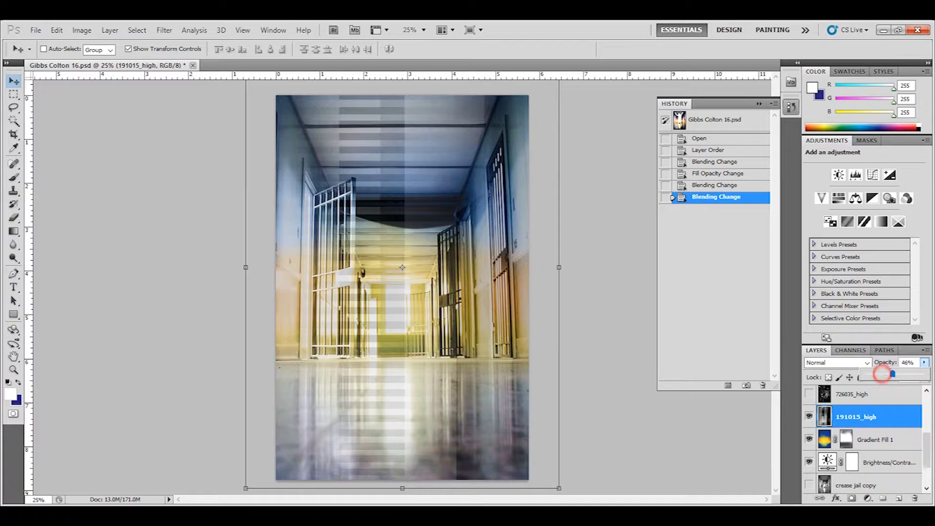
left_click_drag(880, 373, 925, 374)
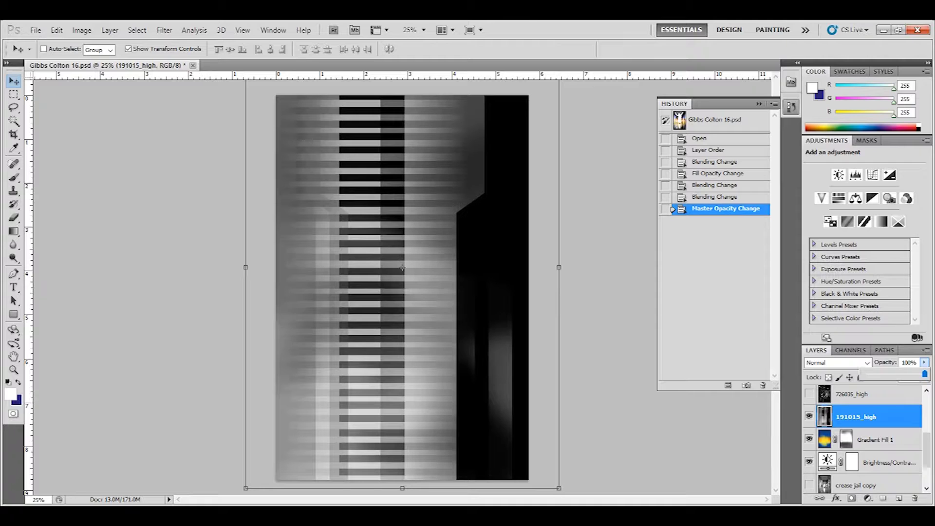
left_click_drag(924, 374, 881, 374)
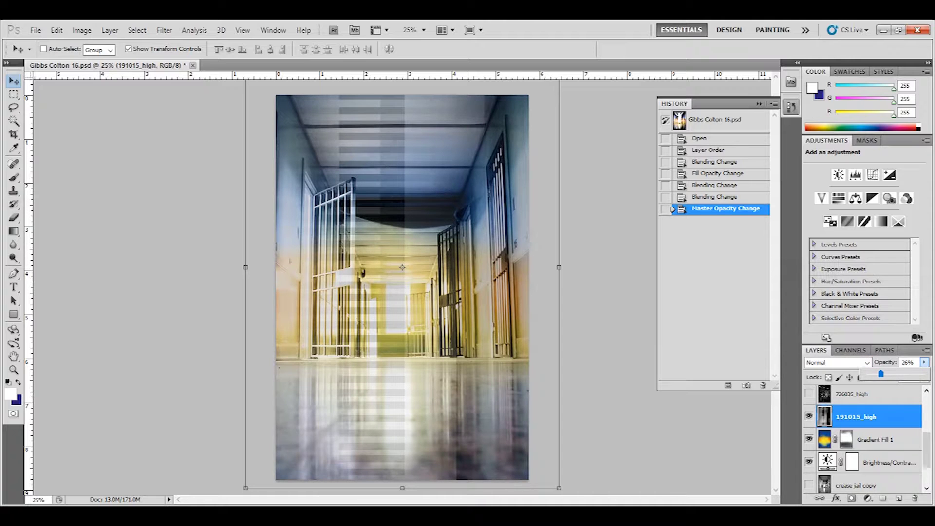
left_click(752, 197)
left_click(752, 186)
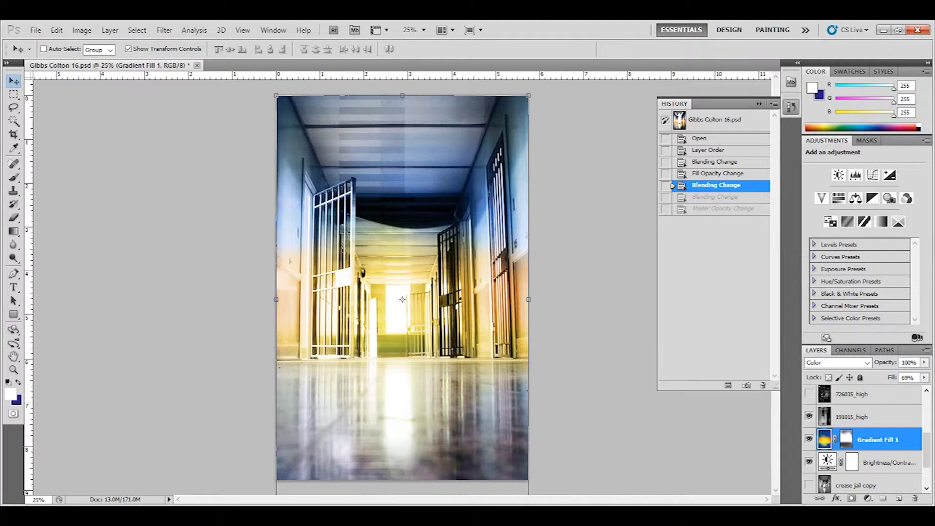
Step: Show the 726035_high grunge texture and preview it in Normal blend mode
left_click(871, 417)
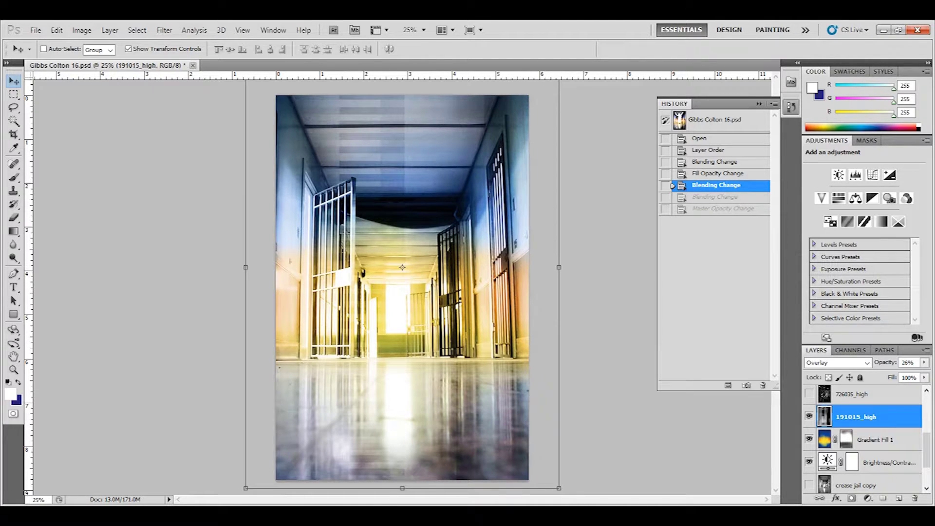
left_click(855, 393)
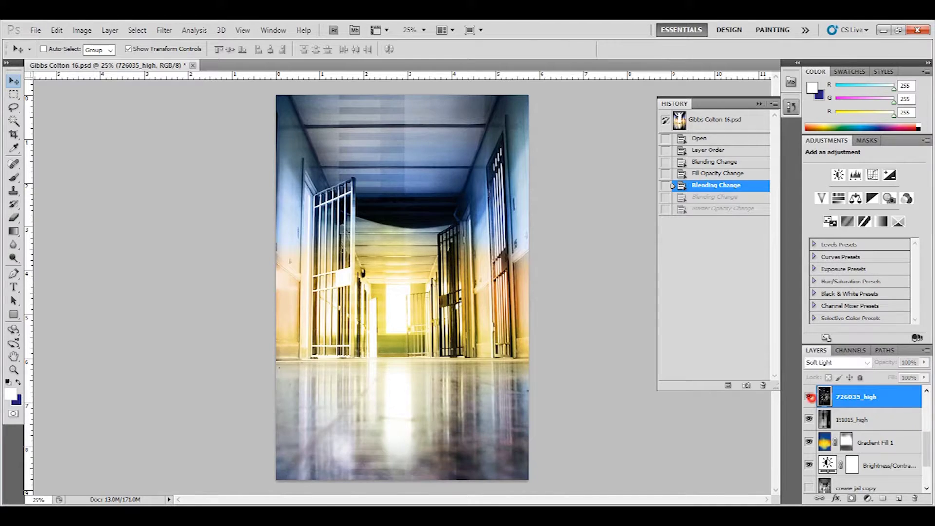
left_click(808, 395)
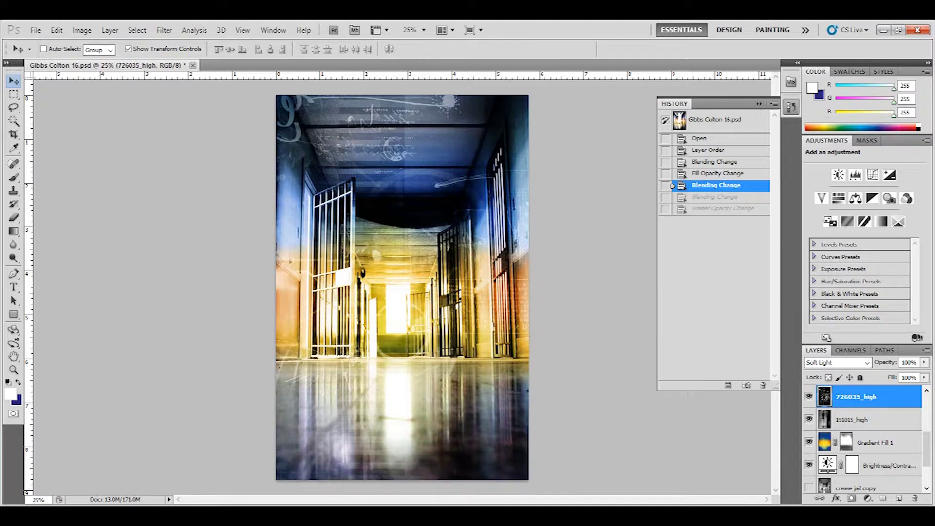
left_click(836, 362)
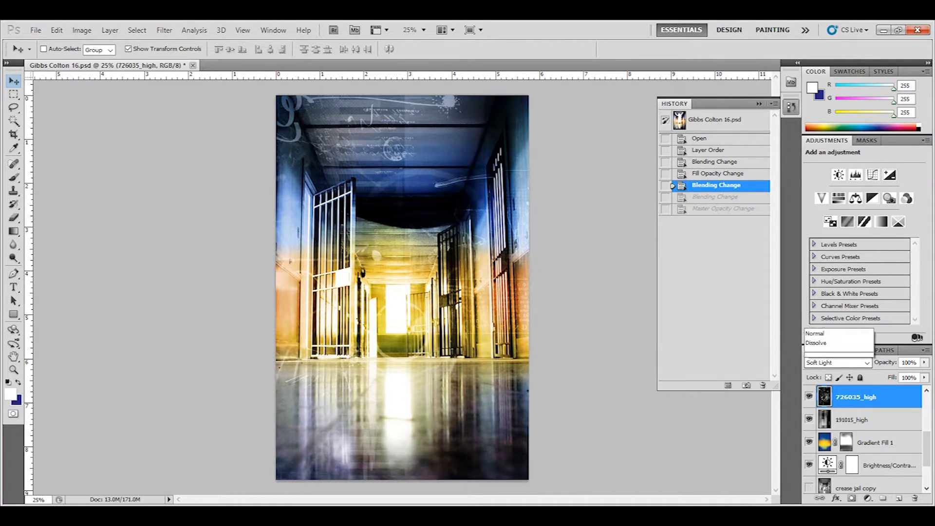
key("Up")
key("Up")
key("Return")
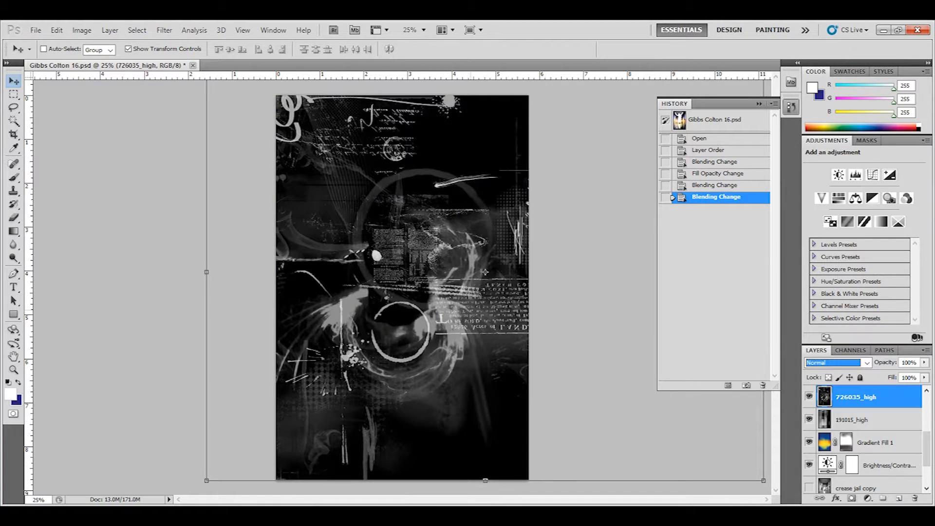
Step: Zoom in, shift the grunge texture across the canvas, then undo back to Soft Light
scroll(485, 271, "up", 5)
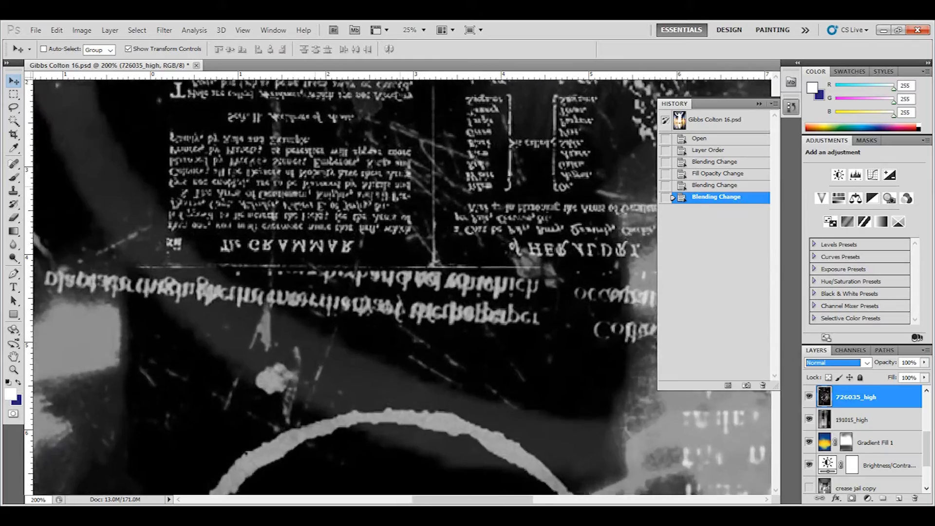
scroll(409, 288, "up", 1)
scroll(512, 267, "down", 6)
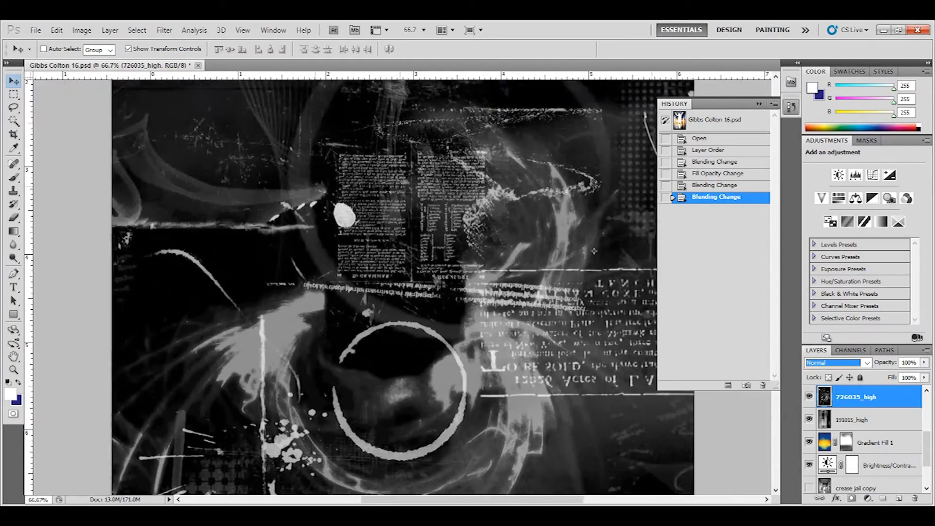
scroll(512, 266, "down", 1)
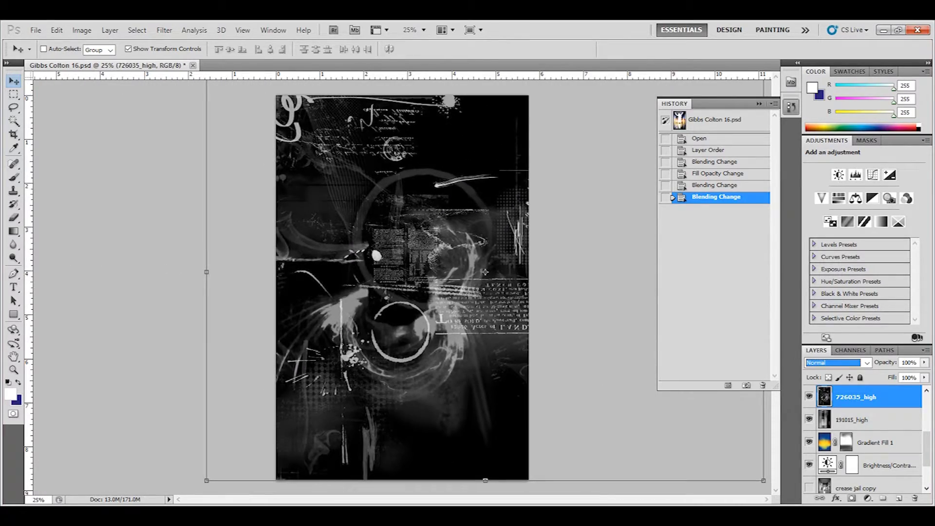
left_click_drag(563, 276, 351, 207)
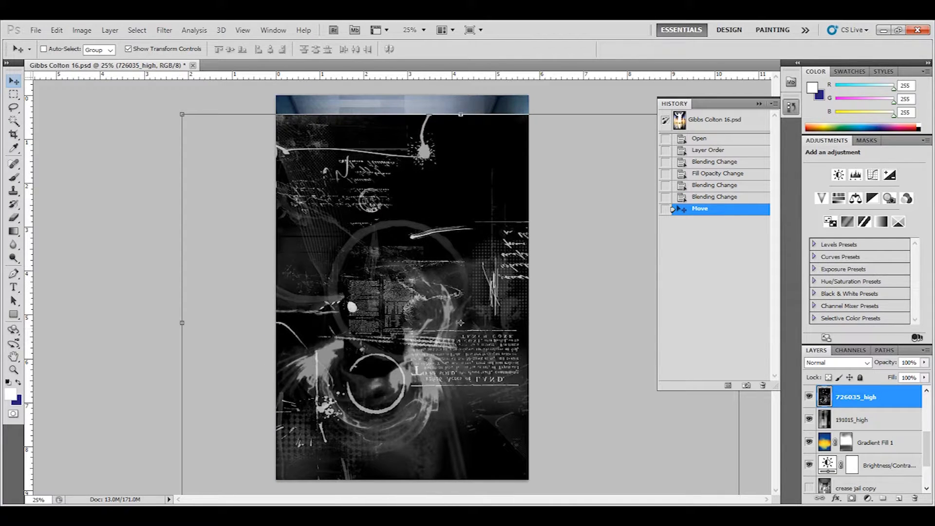
key("ctrl+z")
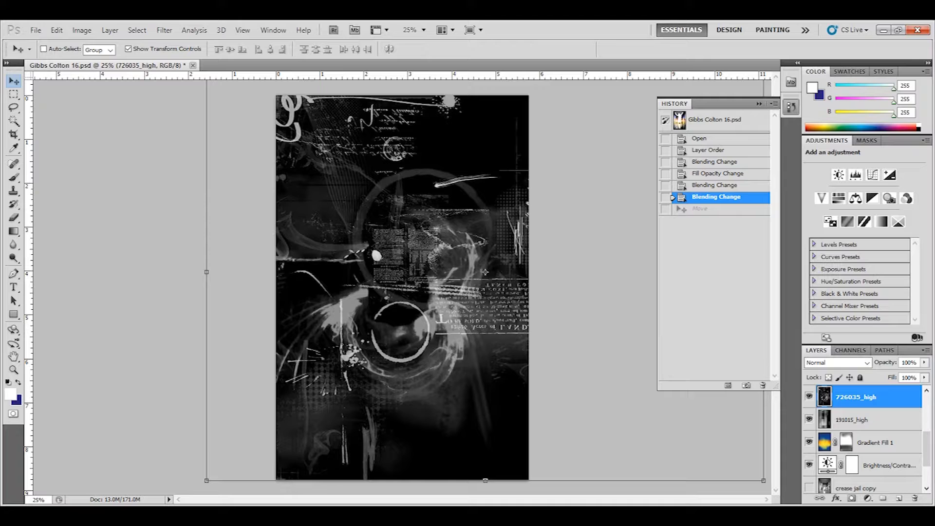
key("ctrl+alt+z")
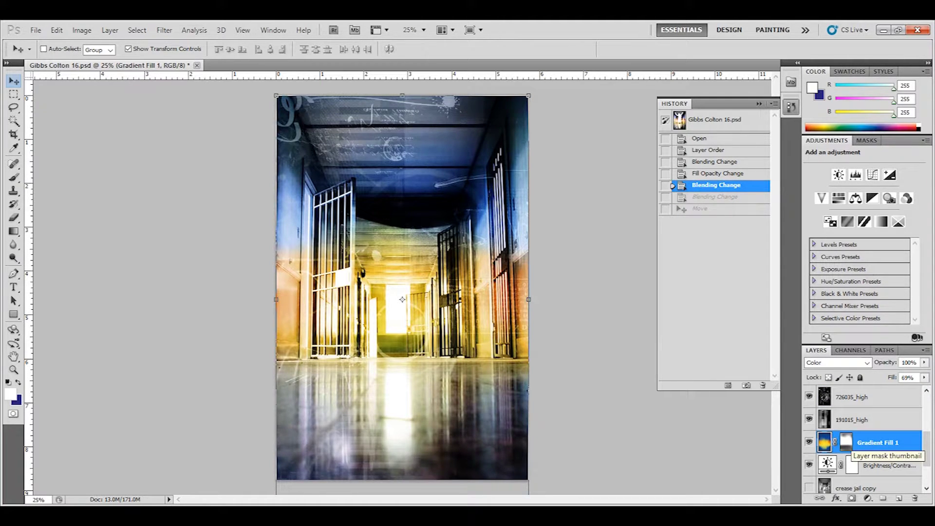
Step: Reselect the 726035_high layer and scroll the layer list
left_click(885, 398)
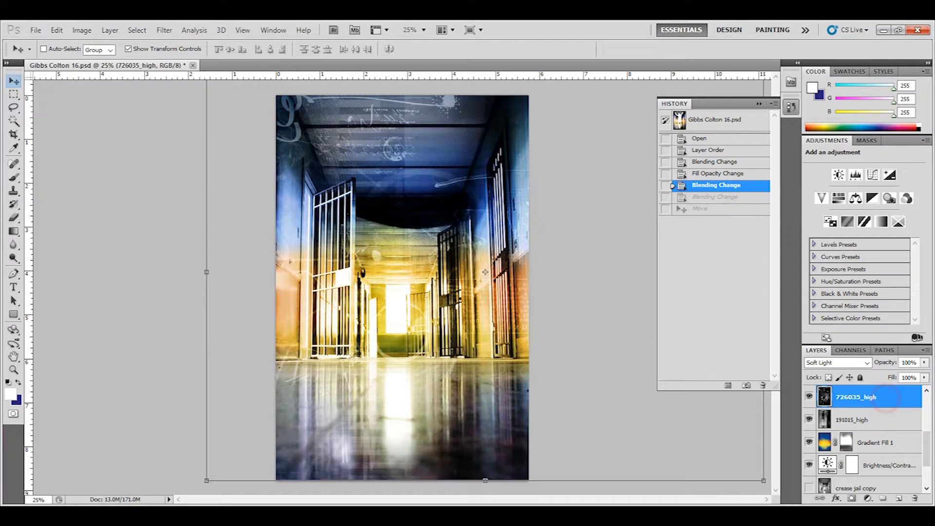
left_click(926, 443)
left_click_drag(926, 443, 927, 426)
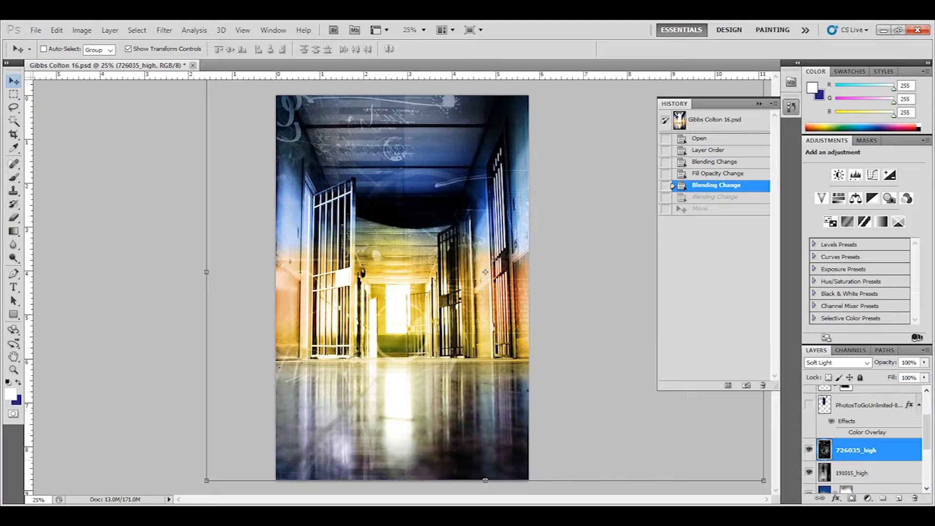
scroll(862, 438, "up", 3)
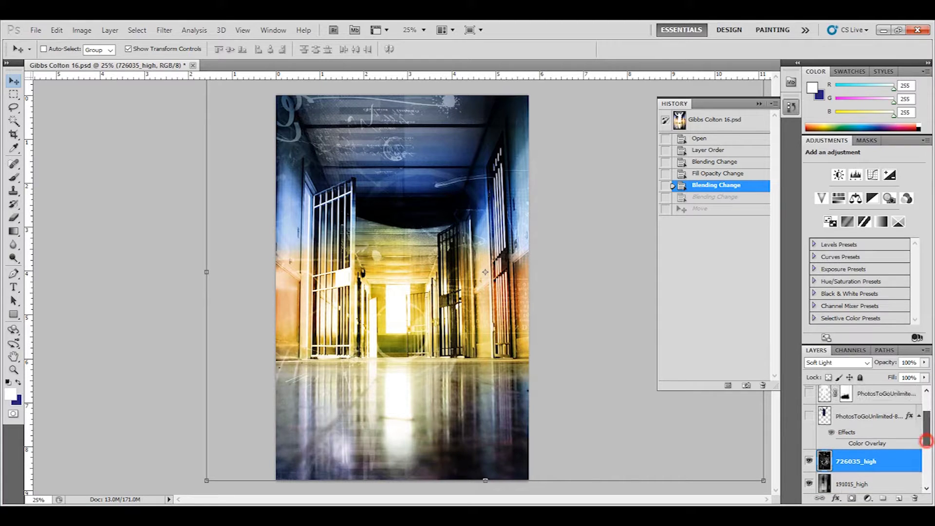
scroll(862, 438, "up", 1)
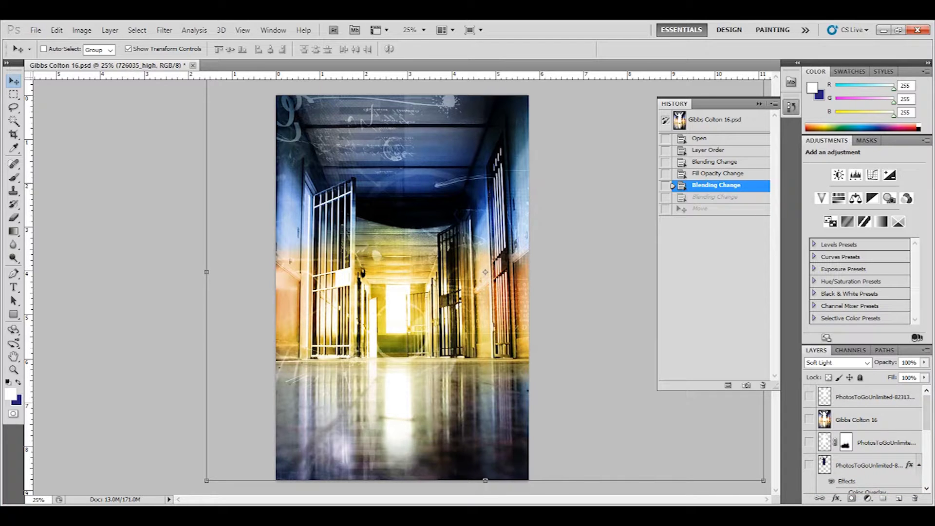
Step: Briefly toggle the masked silhouette layer, then preview the silhouette picture in Photos
left_click(808, 442)
left_click(808, 442)
mouse_move(647, 511)
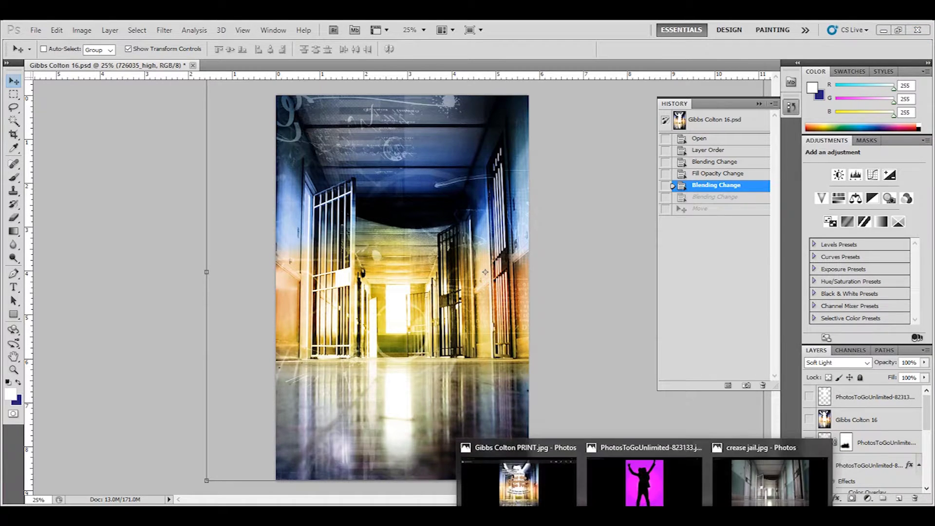
left_click(645, 482)
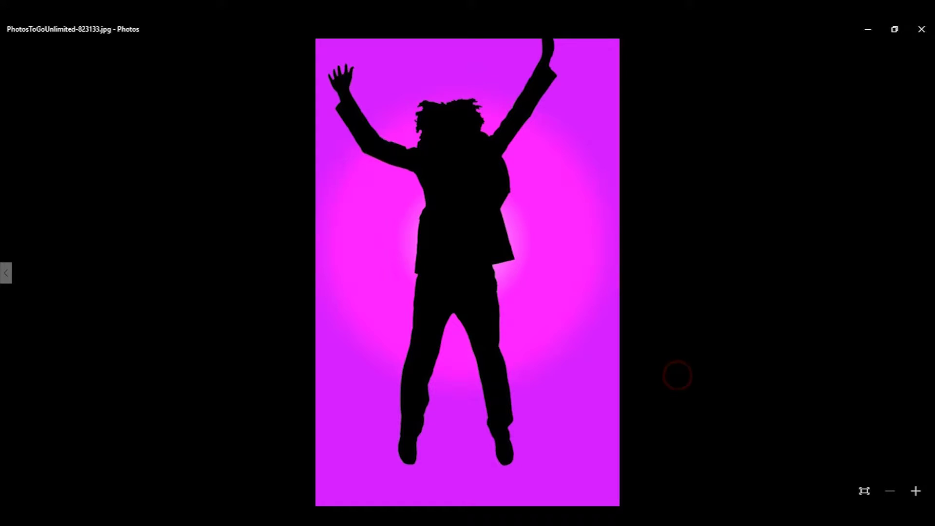
key("alt+Tab")
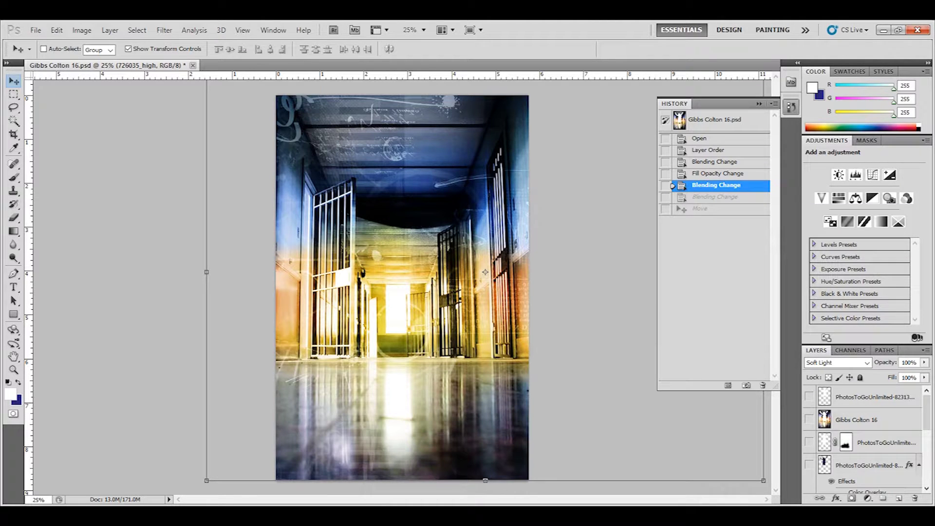
left_click(301, 514)
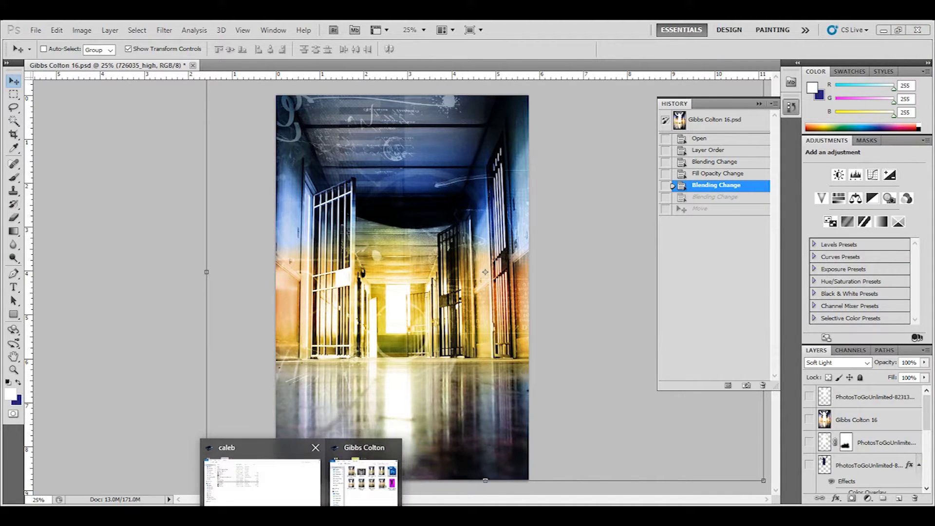
left_click(364, 475)
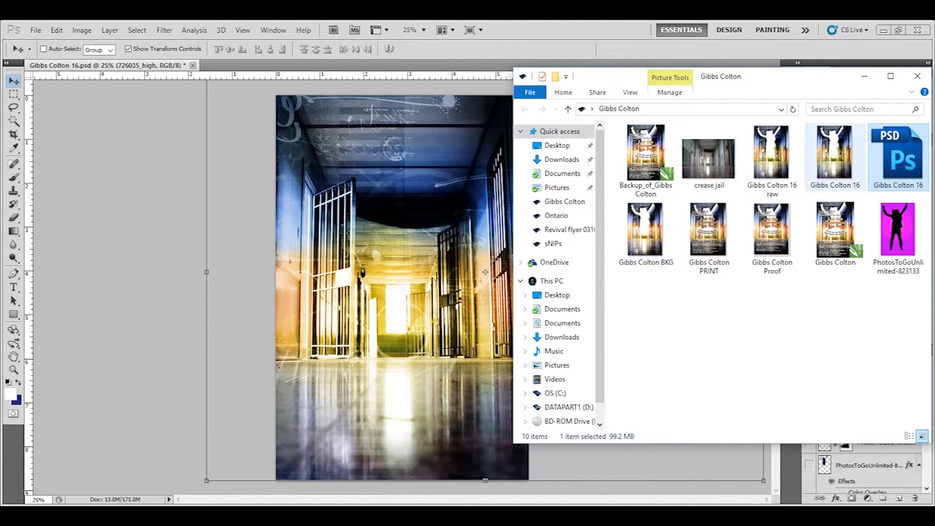
left_click_drag(898, 229, 438, 273)
key("Return")
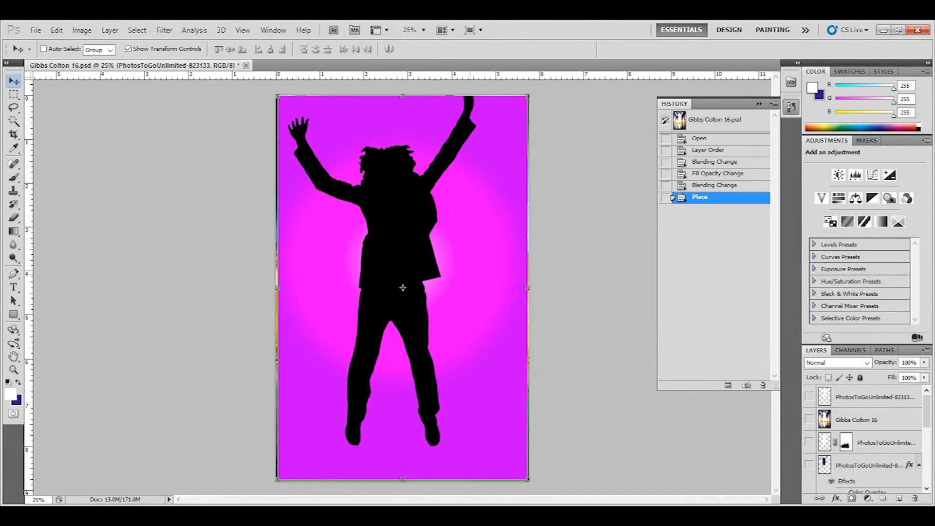
Step: Magic Wand the black silhouette, then inverse the selection onto the magenta background
left_click(13, 120)
left_click(390, 232)
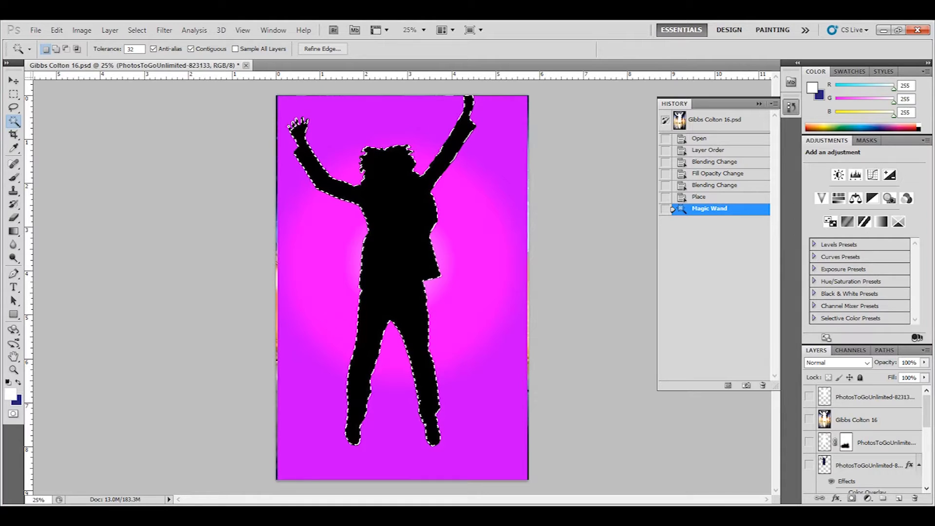
left_click(13, 81)
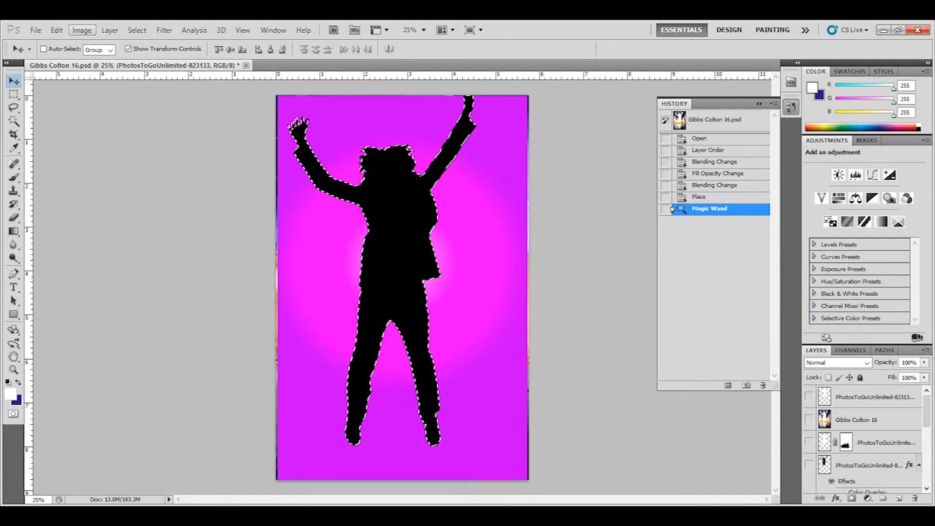
left_click(137, 30)
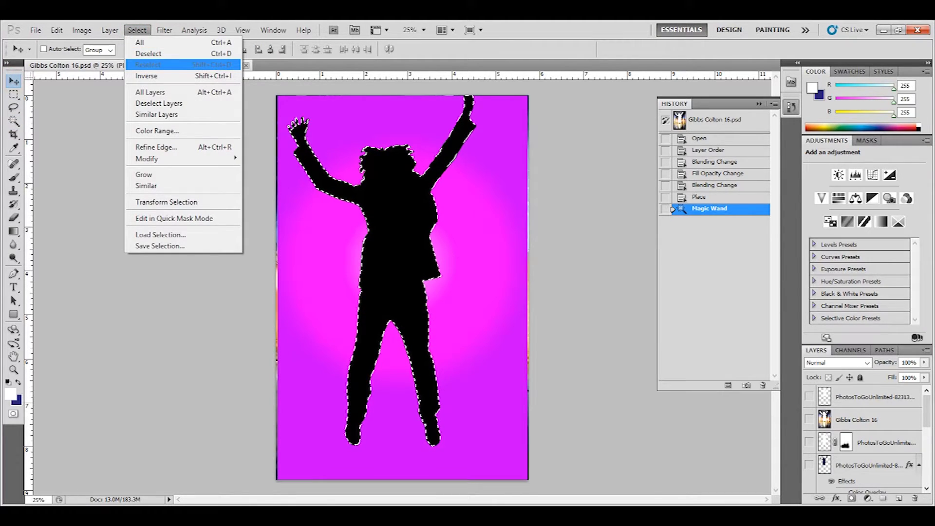
left_click(143, 75)
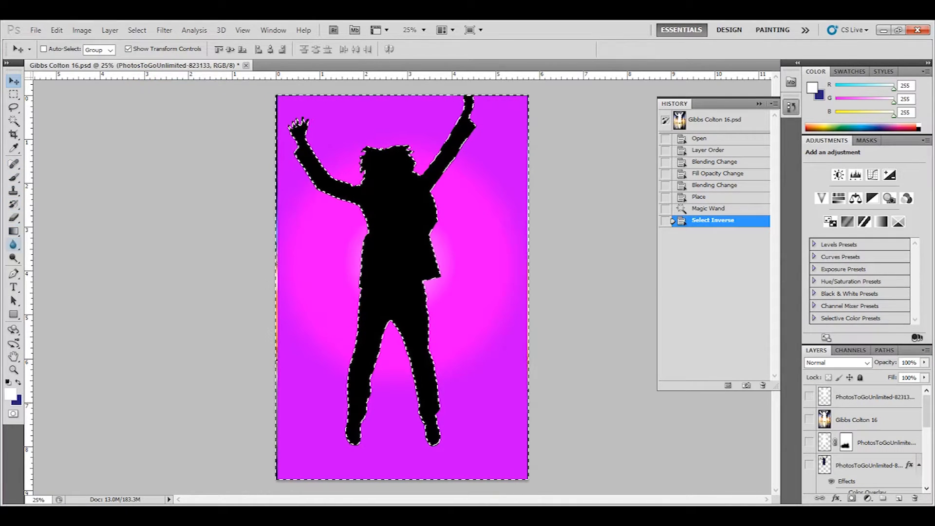
left_click(14, 219)
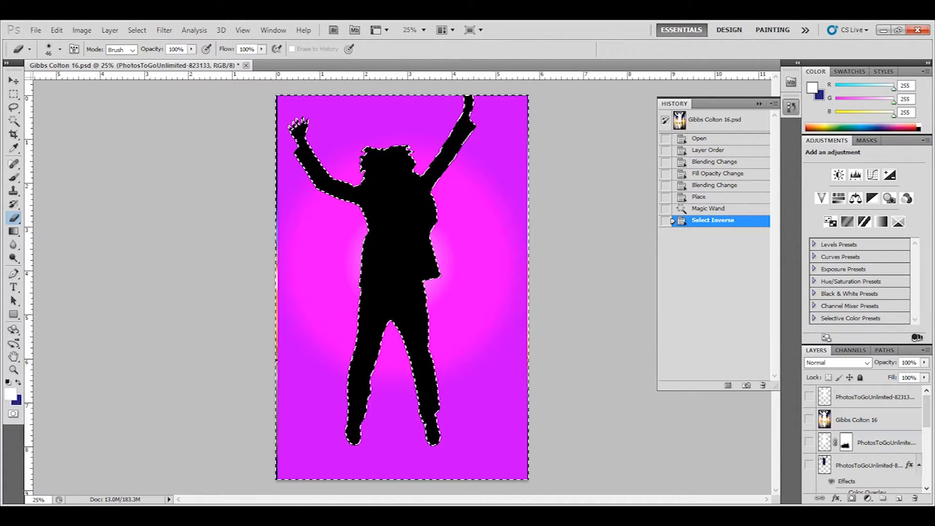
Step: Rasterize the silhouette layer
left_click_drag(925, 410, 926, 432)
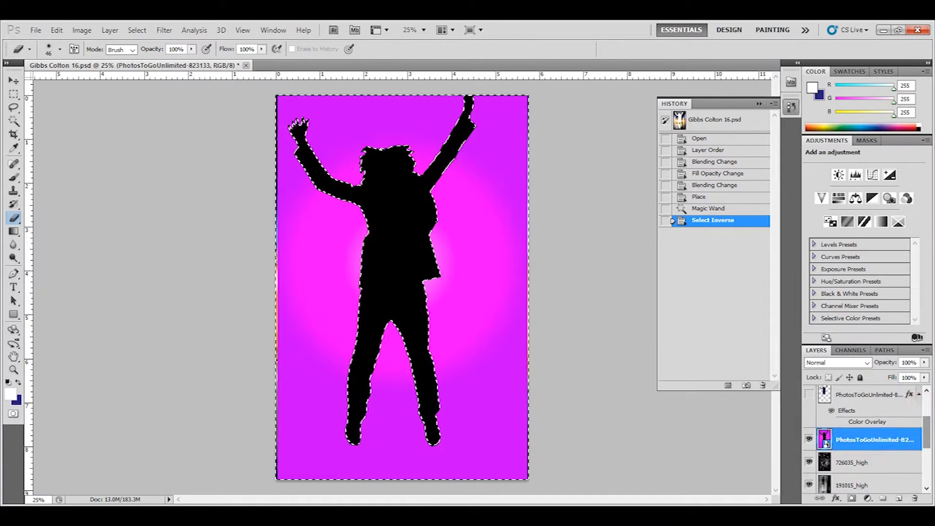
right_click(886, 438)
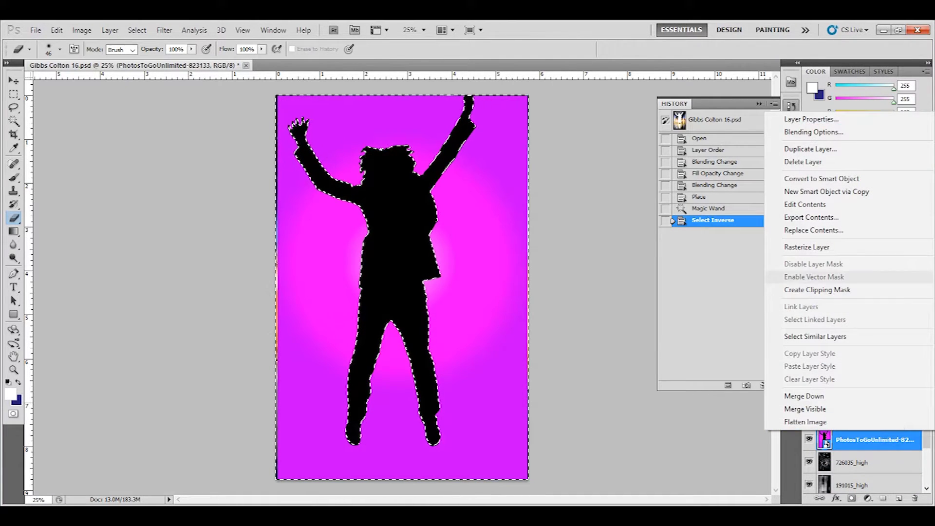
left_click(836, 246)
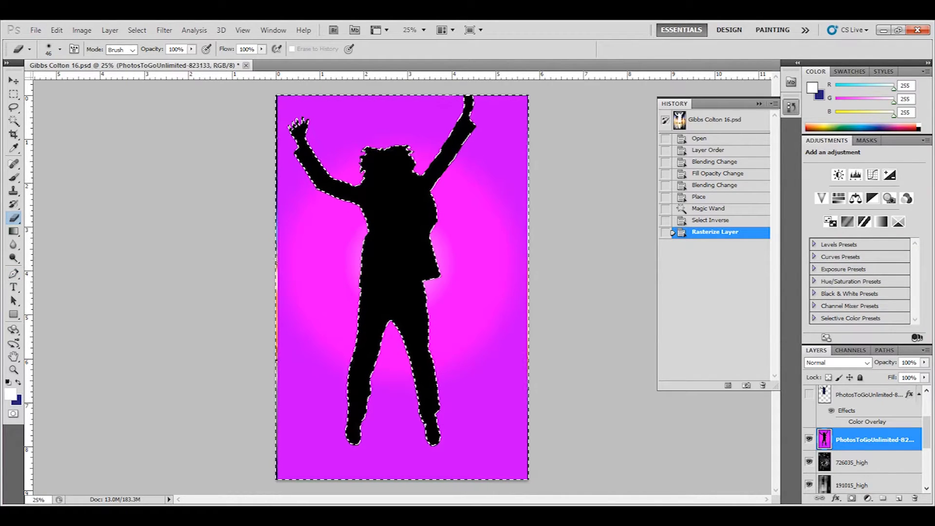
Step: Erase the magenta background with a 380 px, 100% hard eraser, then inverse the selection
left_click(60, 49)
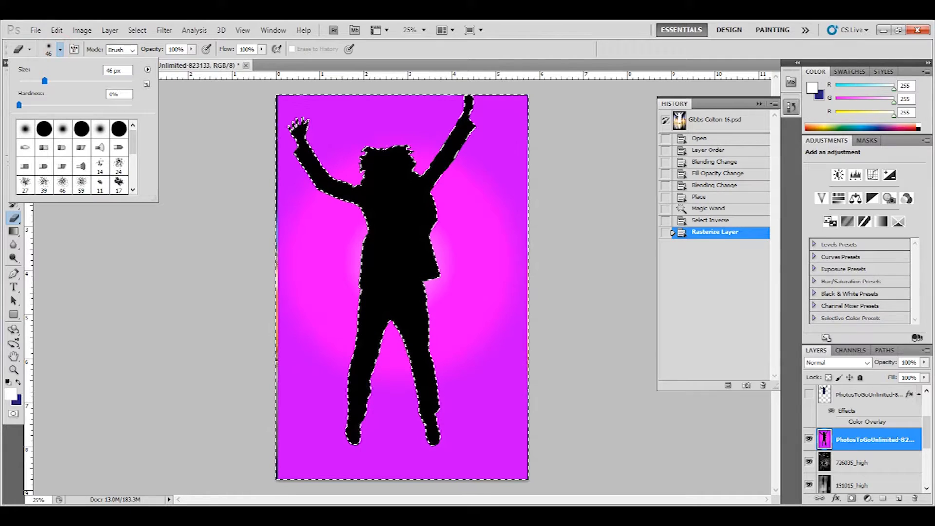
left_click_drag(45, 81, 114, 81)
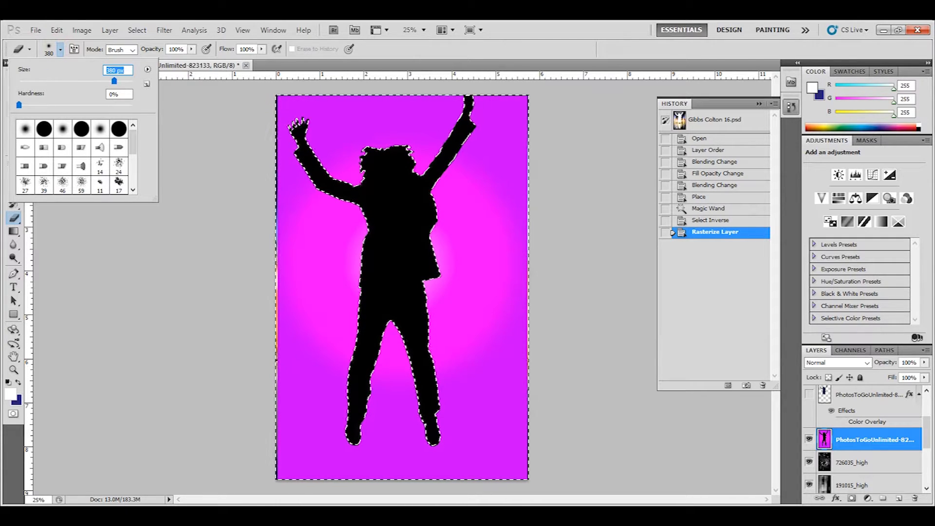
left_click_drag(20, 104, 132, 104)
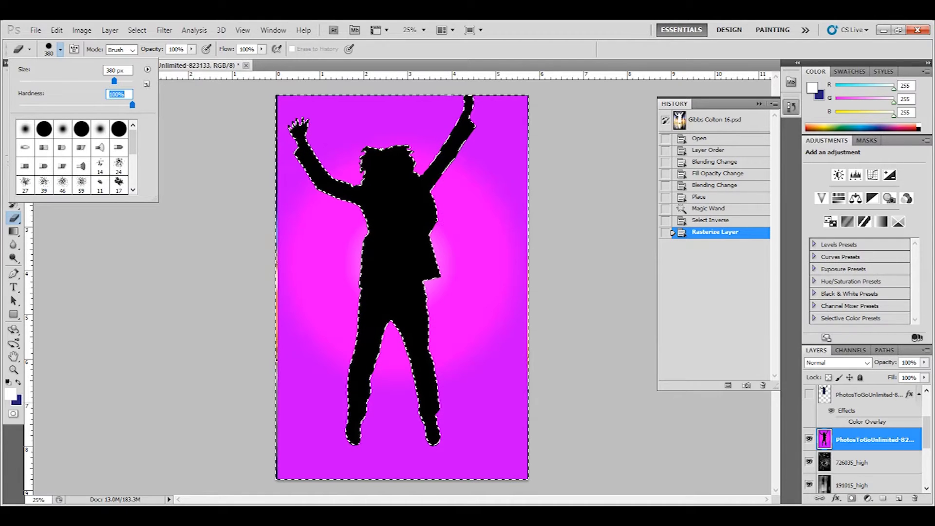
left_click(293, 113)
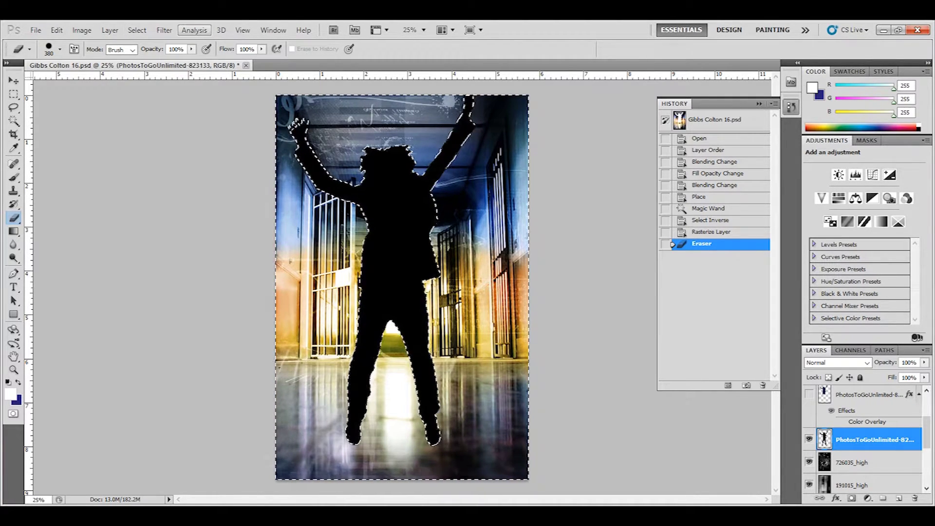
left_click(137, 30)
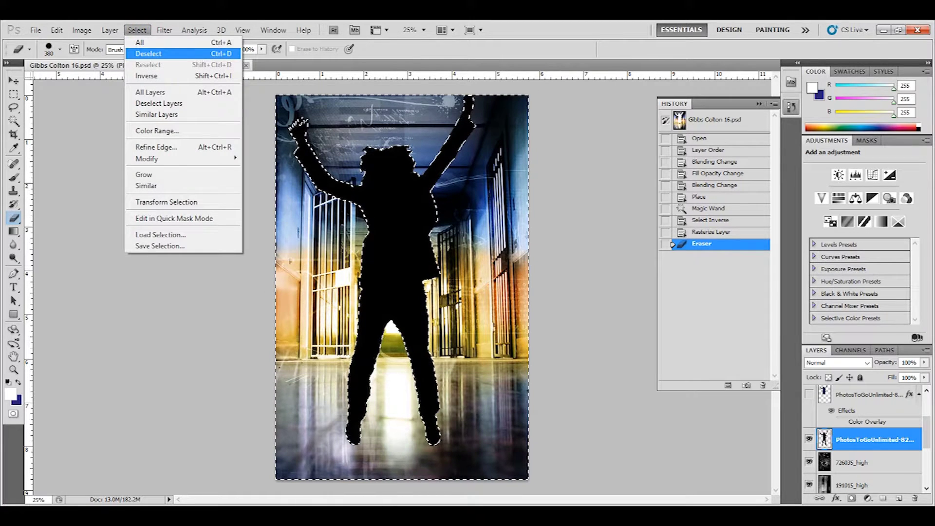
left_click(144, 76)
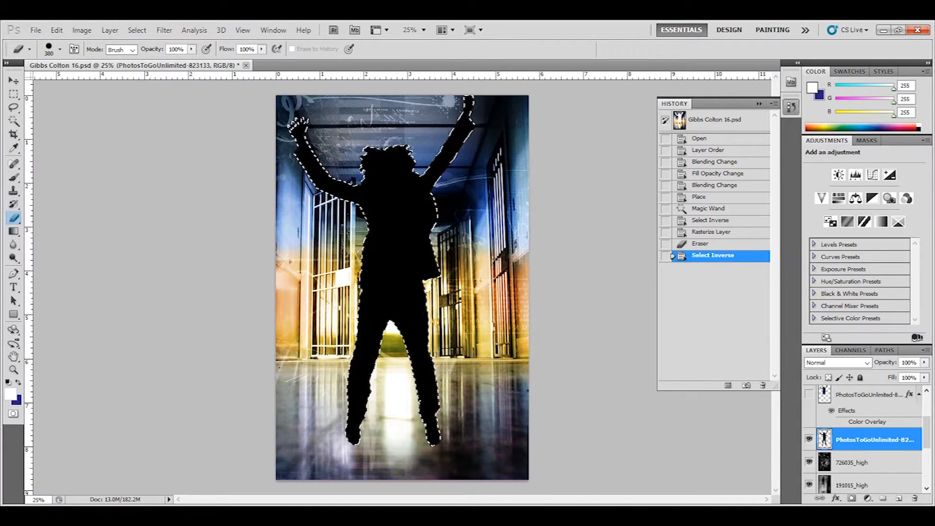
Step: Paint the selected silhouette solid white at 100% opacity and hardness, then deselect
left_click(14, 178)
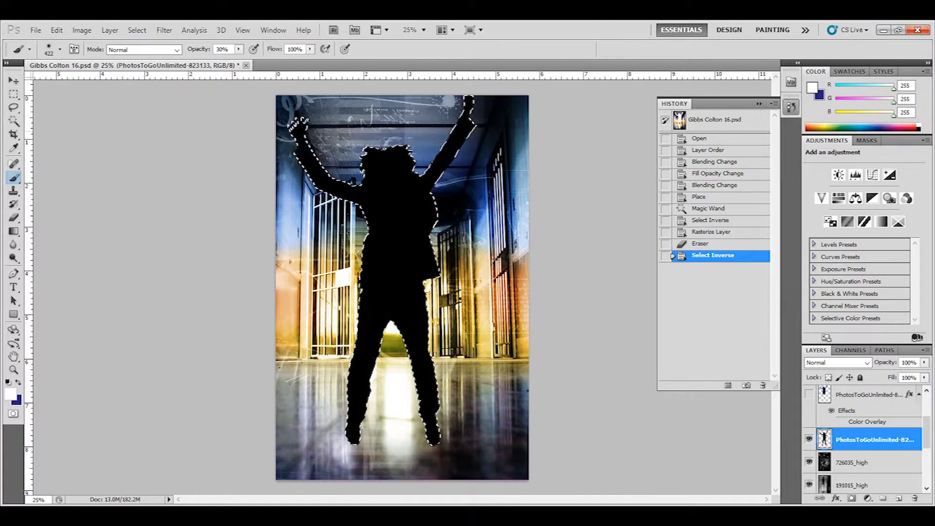
left_click_drag(463, 116, 439, 150)
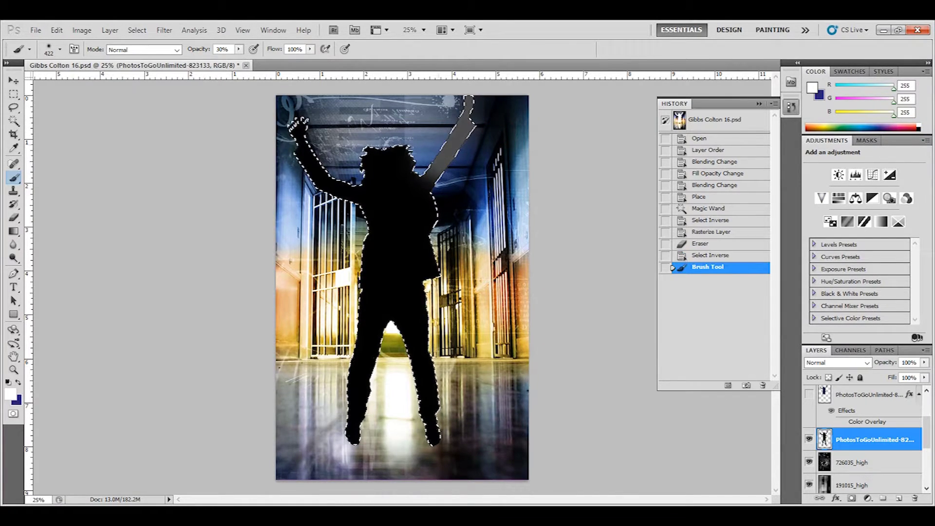
key("0")
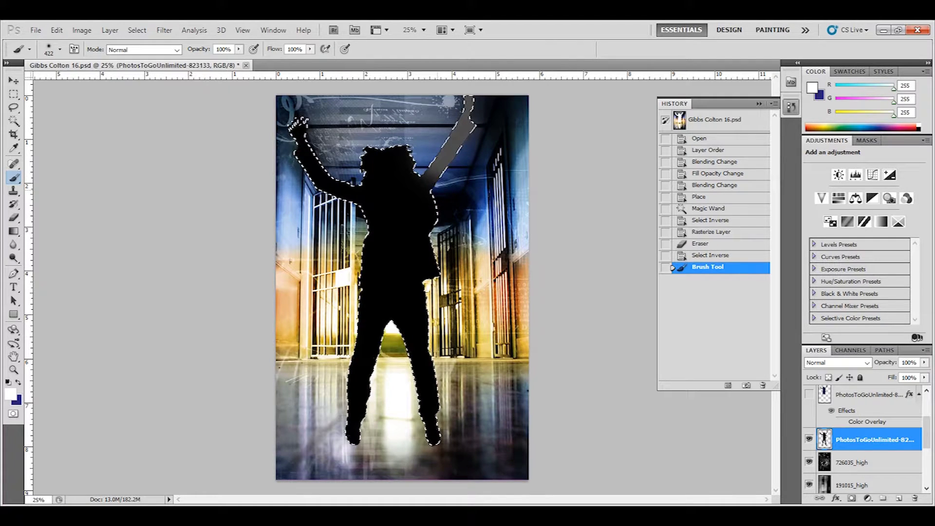
left_click(60, 49)
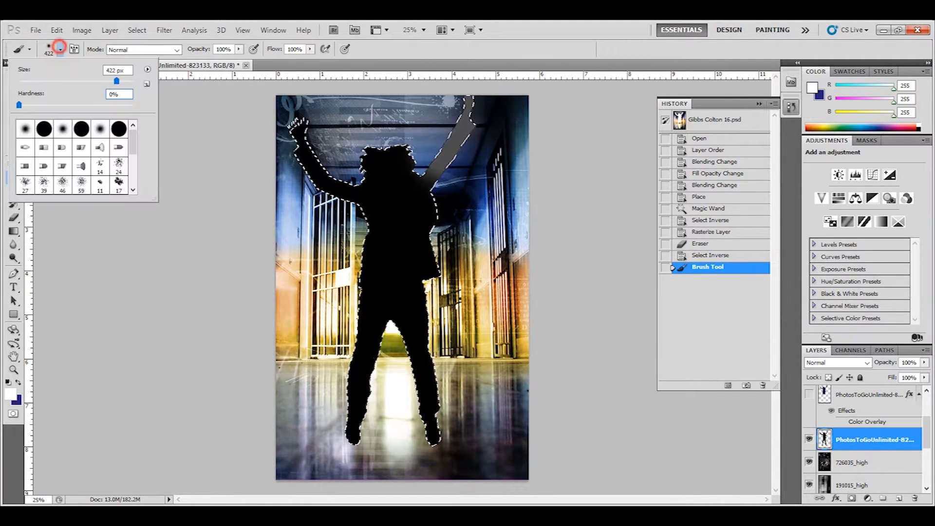
type("100")
key("Return")
left_click_drag(368, 168, 279, 133)
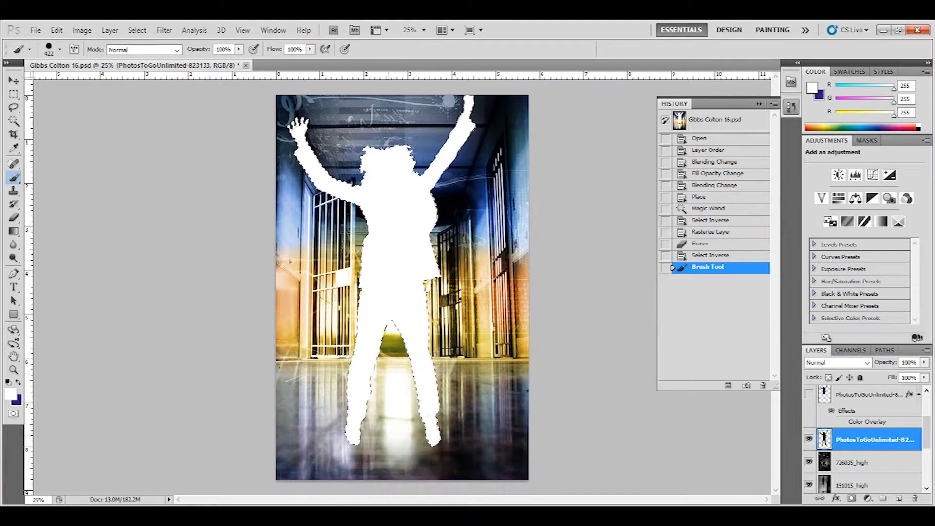
left_click_drag(396, 428, 428, 396)
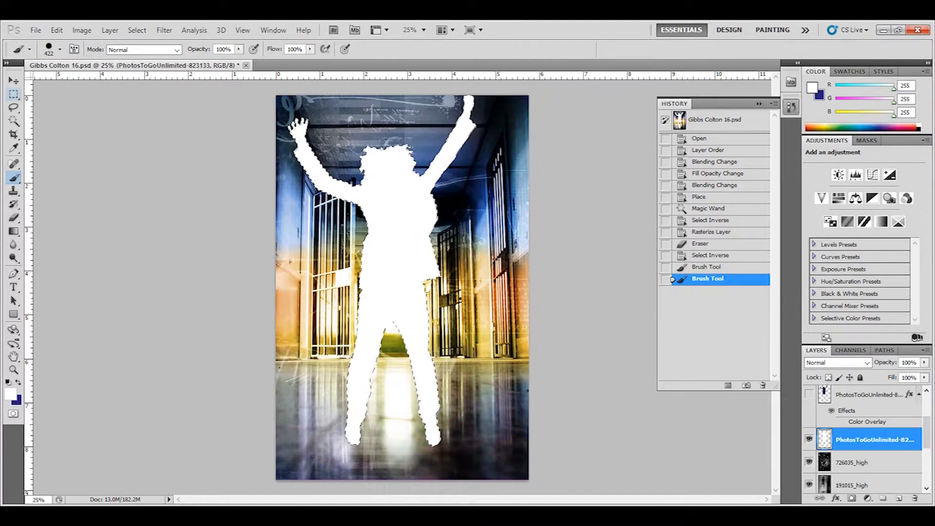
left_click(14, 80)
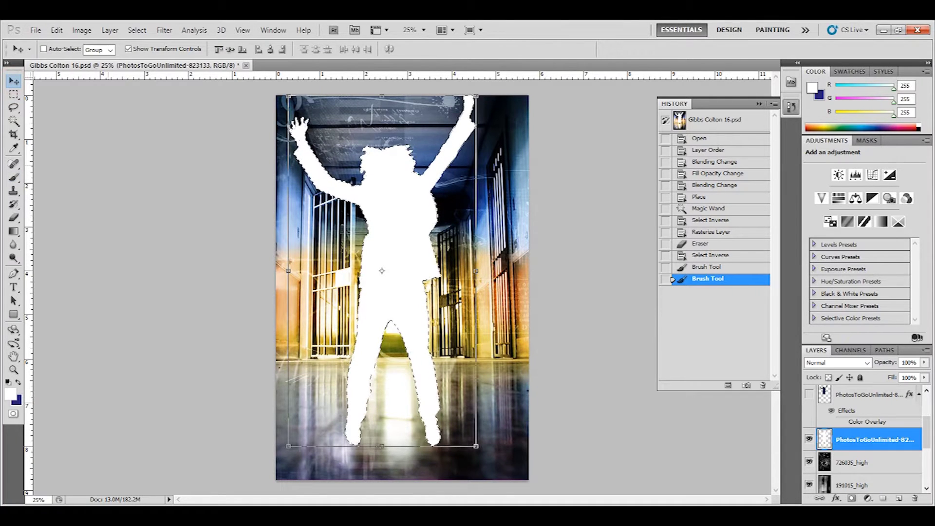
key("ctrl+d")
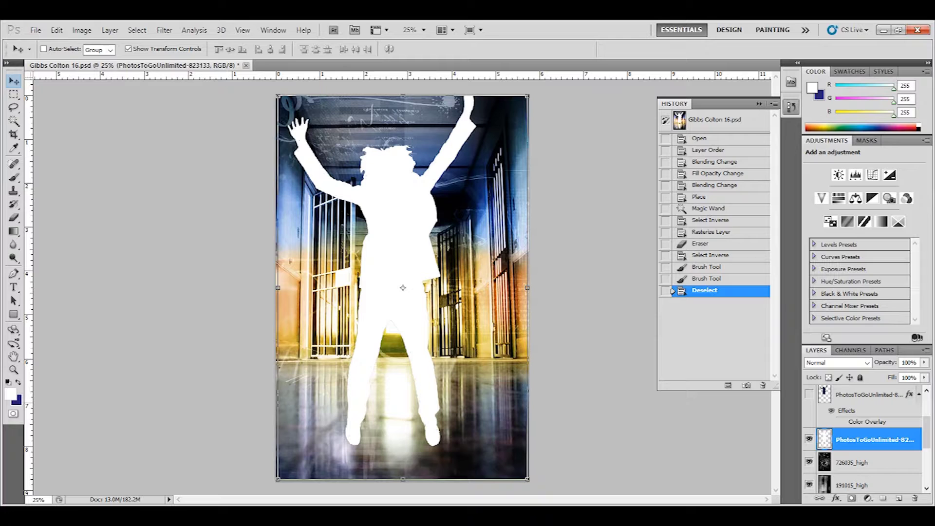
left_click(110, 30)
Step: Add a Reveal All layer mask and set a fully soft 319 px brush
mouse_move(156, 159)
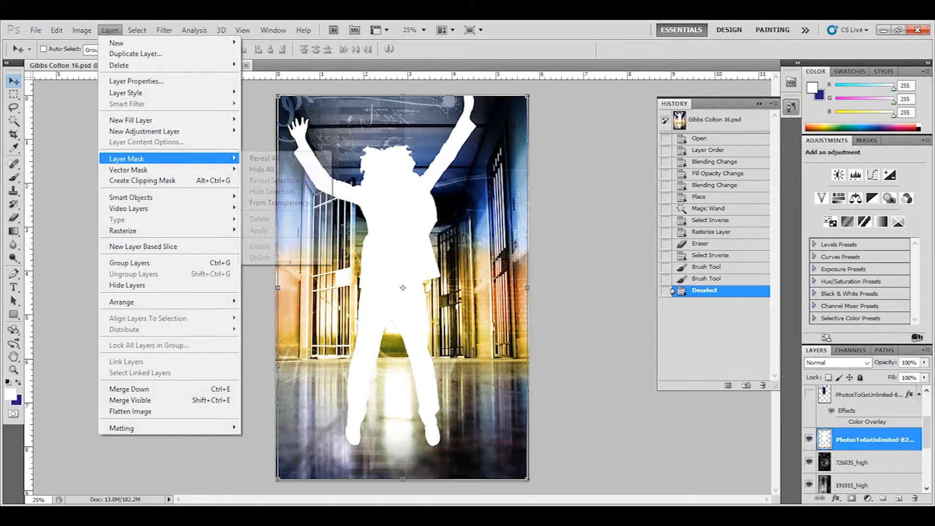
left_click(263, 158)
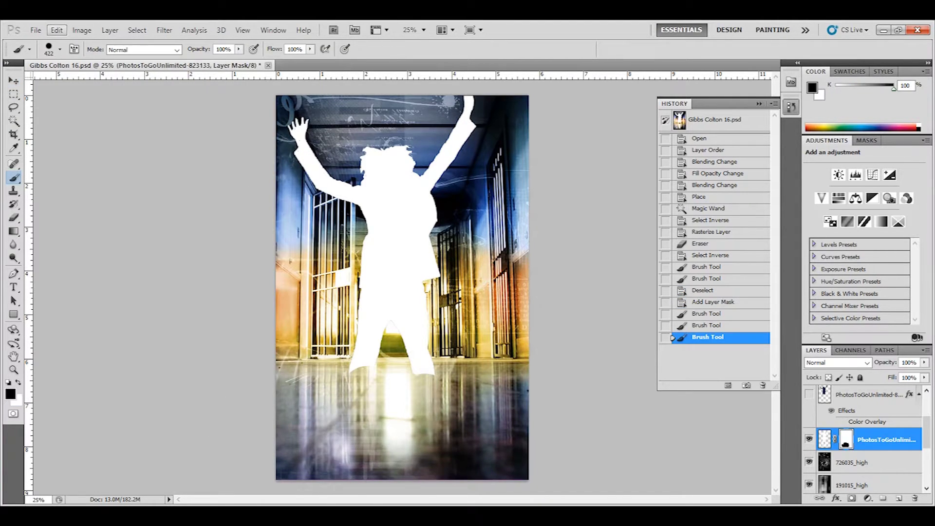
left_click(60, 49)
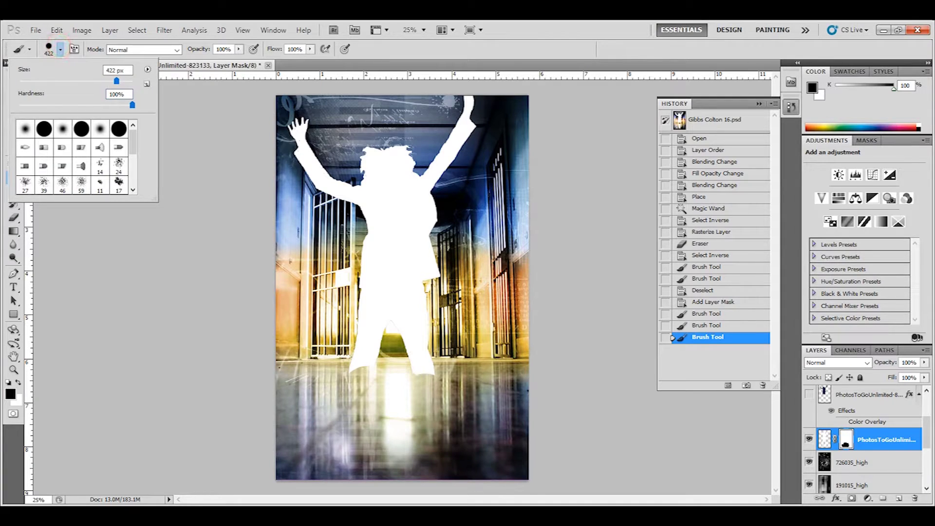
left_click_drag(132, 104, 19, 104)
left_click_drag(116, 81, 111, 81)
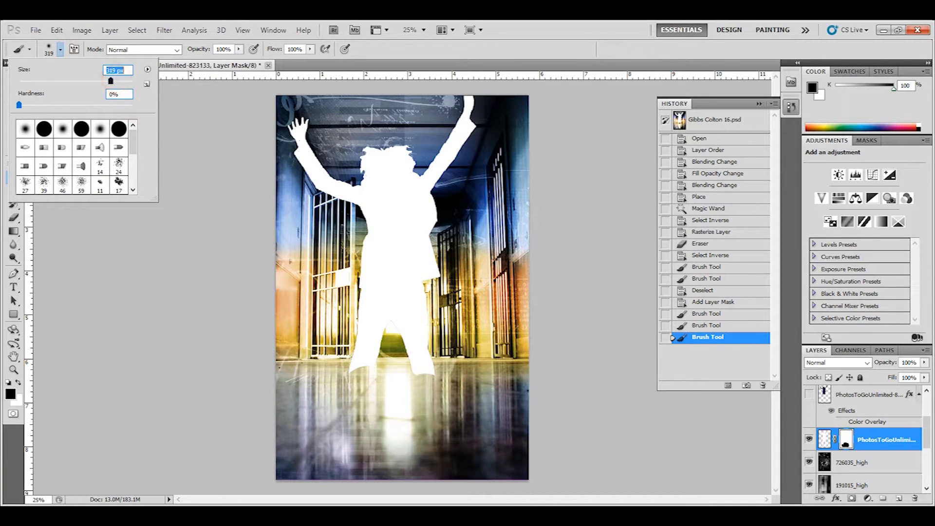
left_click(364, 49)
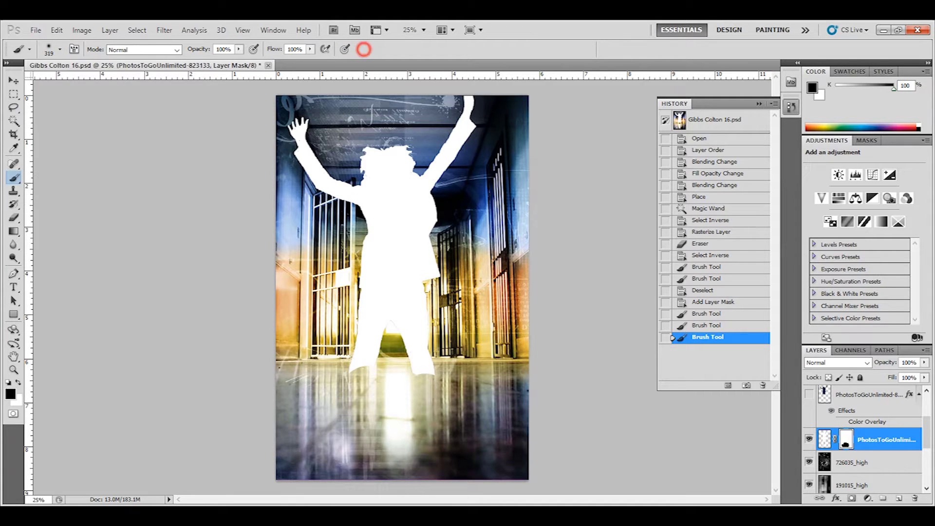
Step: Paint over both lower legs and the gap between them so they fade into the floor
left_click(362, 378)
left_click(360, 347)
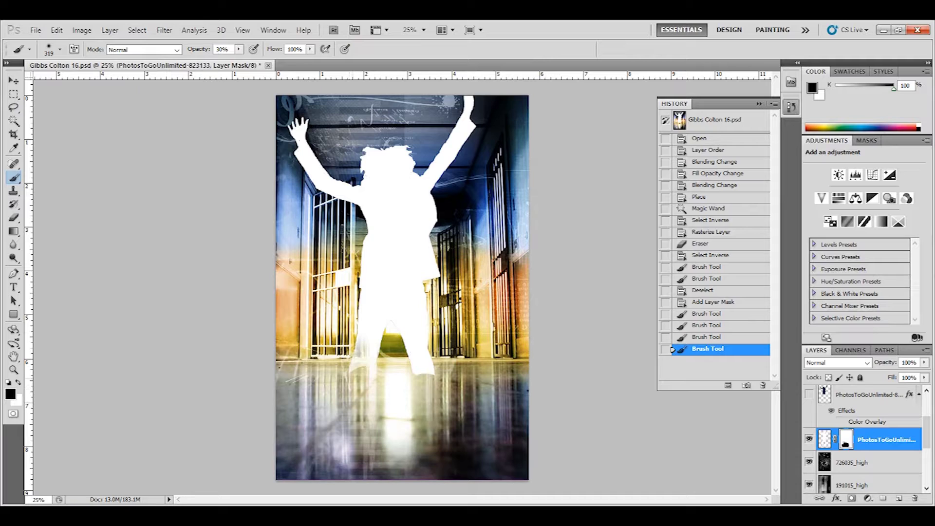
left_click(360, 372)
left_click(363, 375)
left_click(357, 361)
left_click(358, 362)
left_click(426, 375)
left_click(422, 375)
left_click(417, 375)
left_click(421, 374)
left_click(426, 374)
left_click(425, 375)
left_click(425, 373)
left_click(441, 340)
left_click(436, 385)
left_click(430, 361)
left_click(423, 361)
left_click(390, 339)
left_click(373, 341)
left_click(370, 344)
left_click(389, 355)
left_click(382, 337)
left_click(397, 359)
left_click(400, 361)
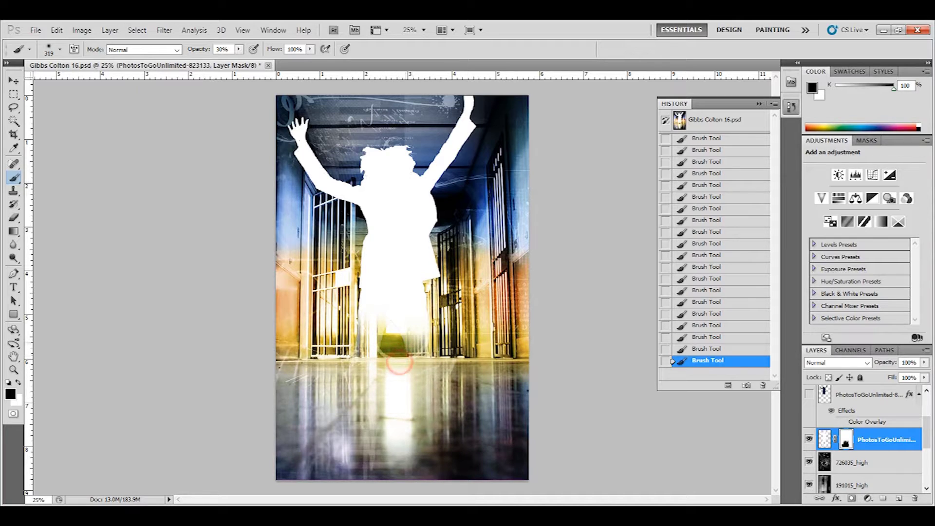
left_click(386, 334)
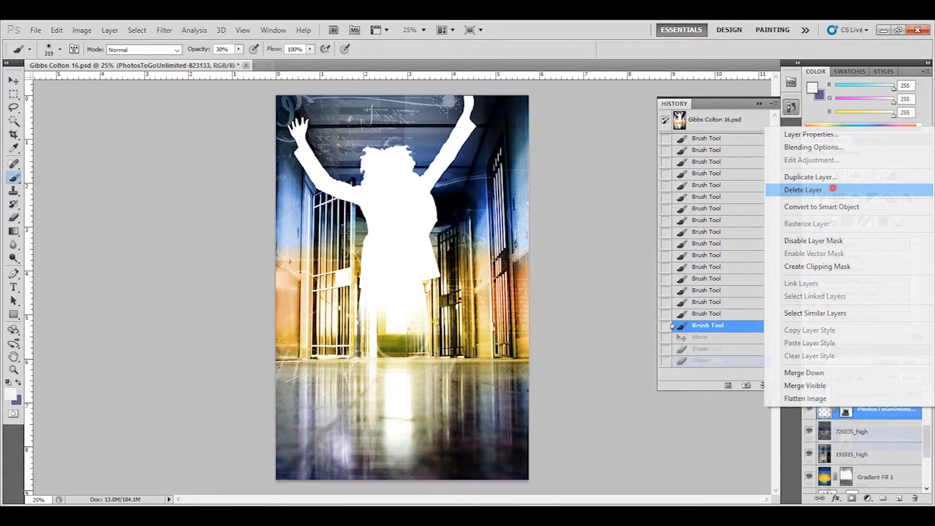
Step: Delete the unneeded PhotosToGoUnlimited-823133 layer
left_click(803, 189)
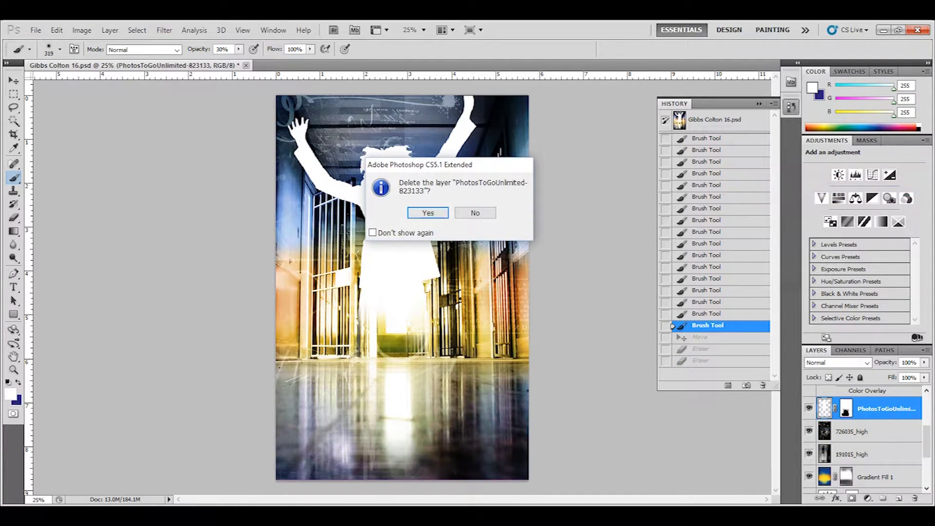
left_click(423, 214)
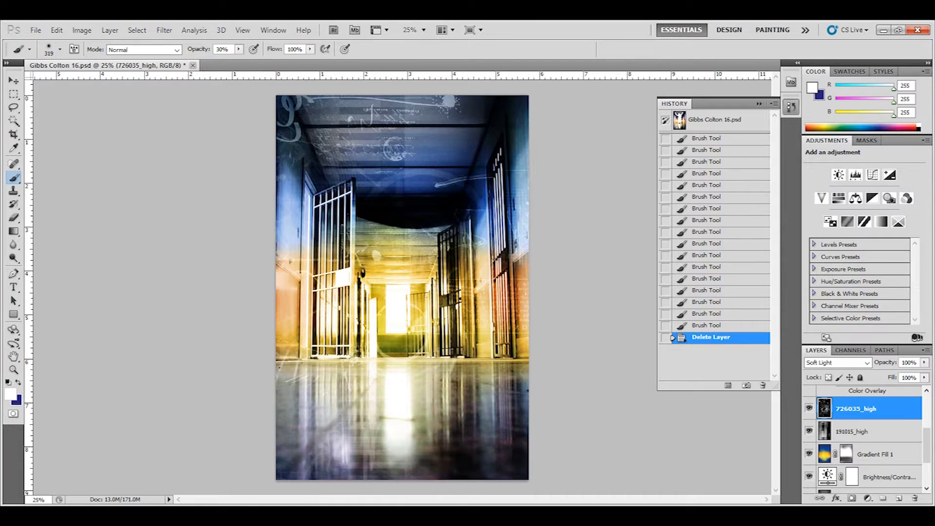
scroll(864, 438, "up", 5)
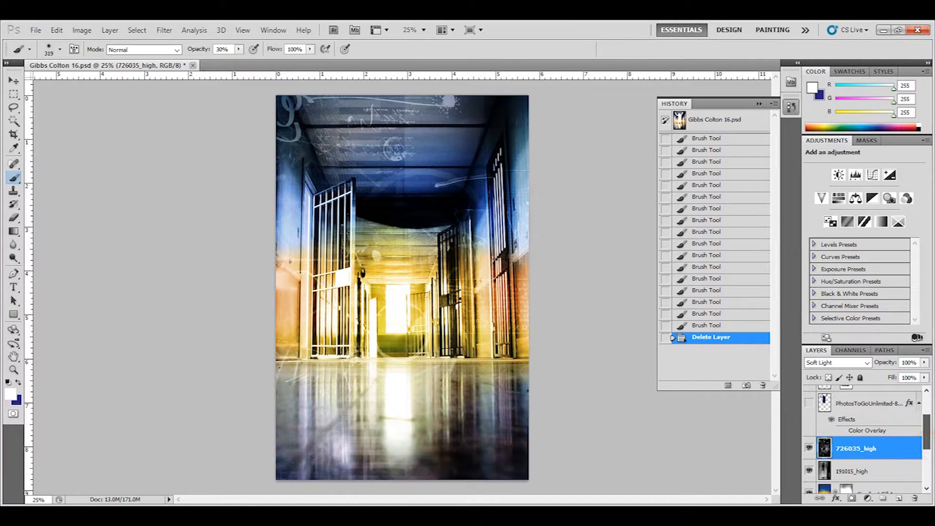
Step: Make the masked white silhouette layer visible and select it
left_click(808, 441)
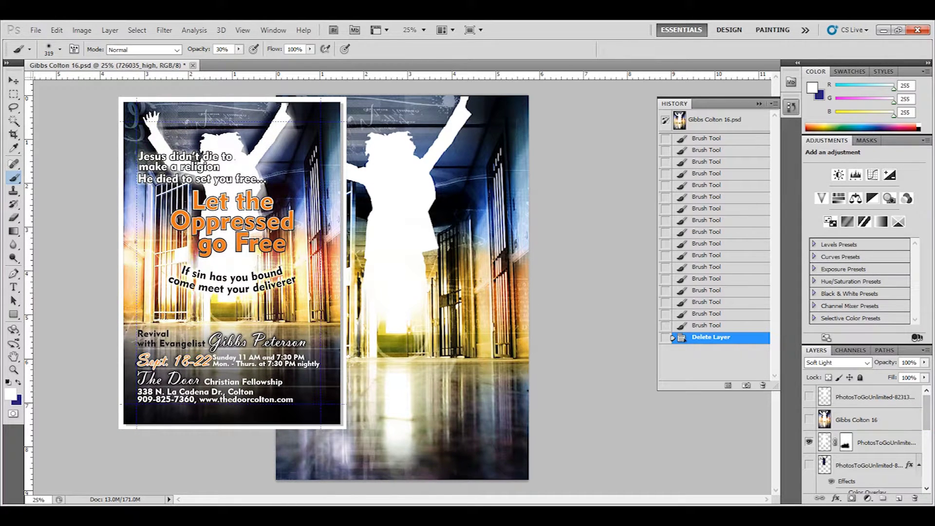
left_click(809, 465)
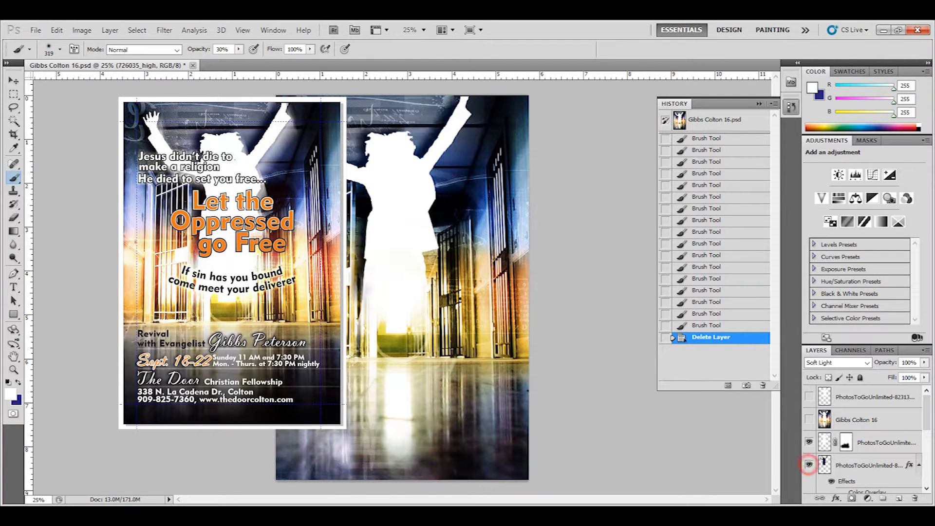
left_click(809, 465)
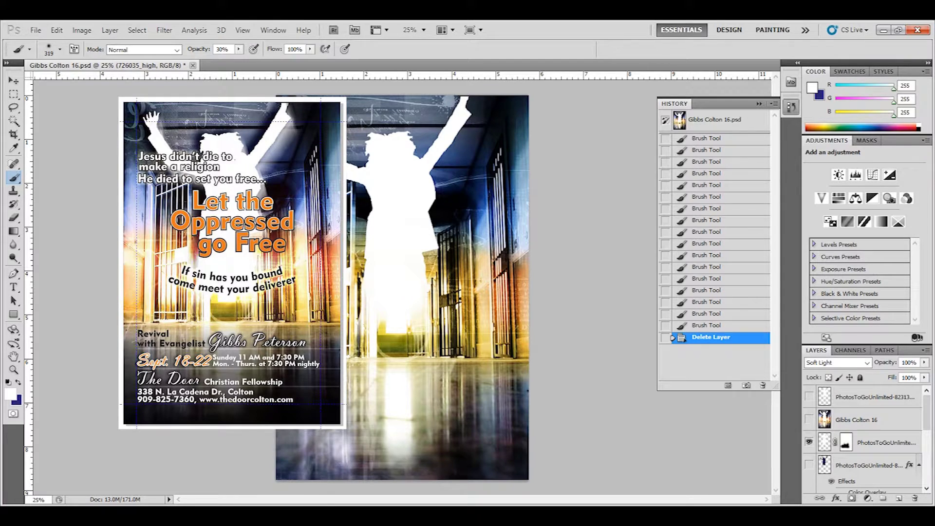
left_click_drag(925, 411, 926, 417)
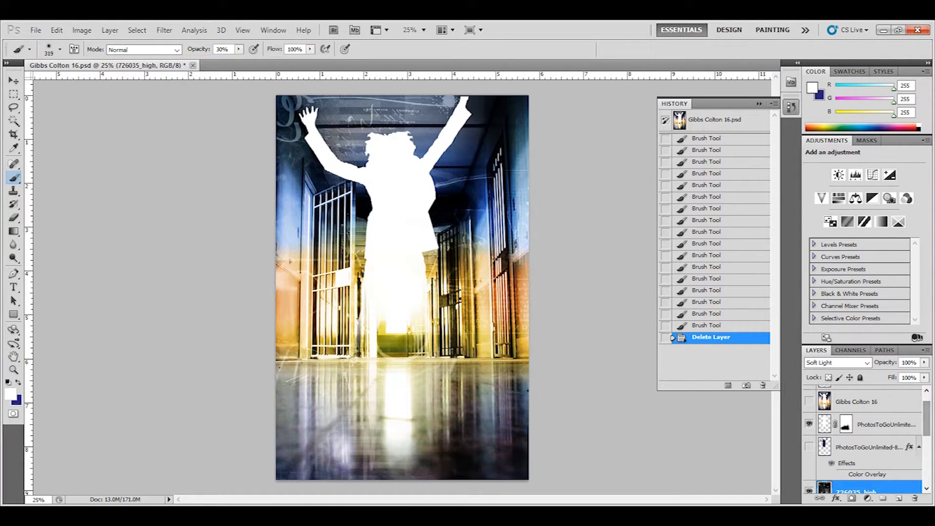
left_click(874, 424)
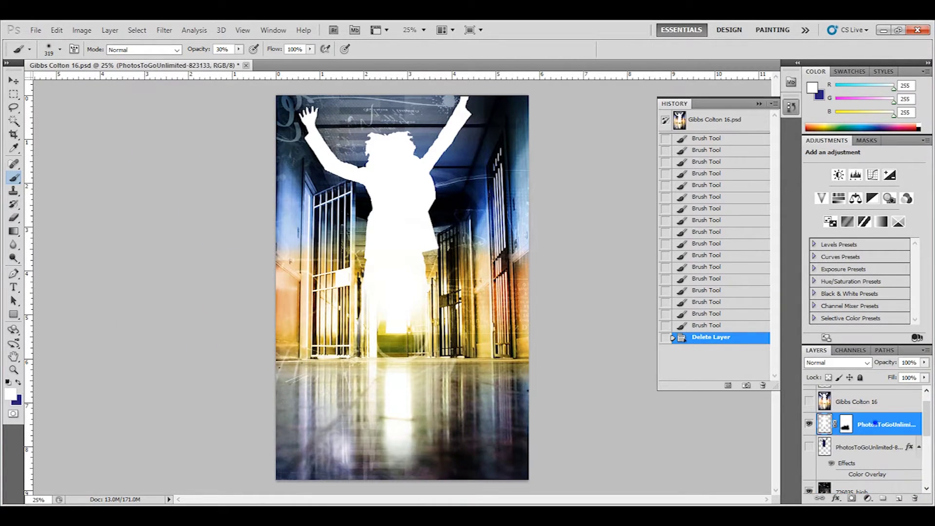
Step: Duplicate the masked silhouette layer as 'PhotosToGoUnlimited-823133 copy 3'
right_click(875, 424)
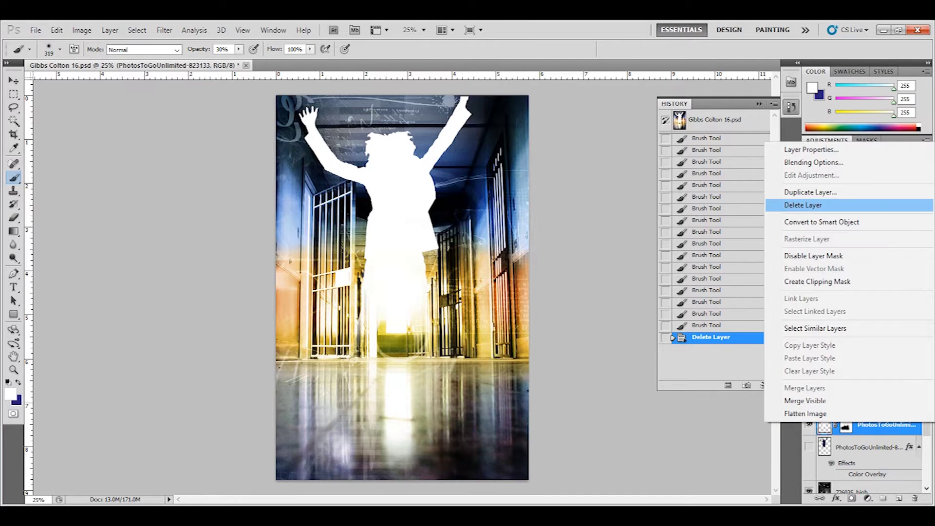
left_click(852, 191)
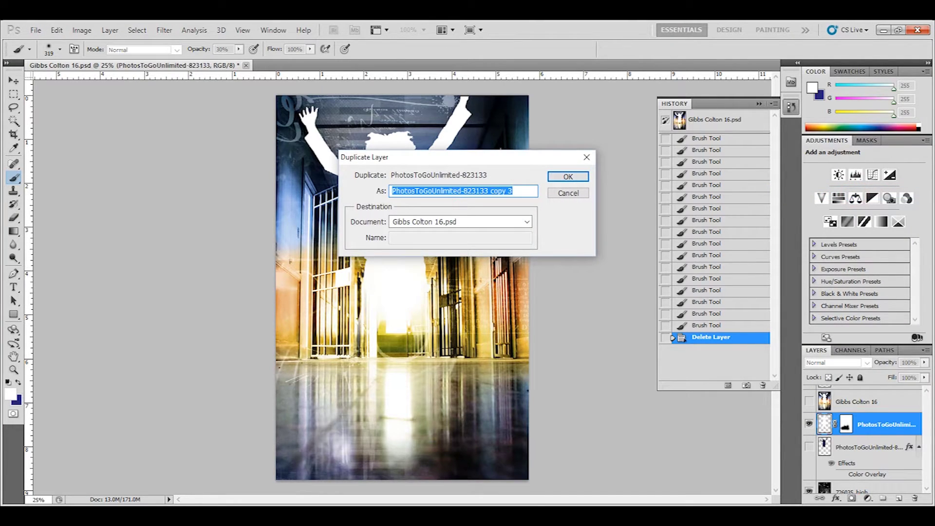
key("Return")
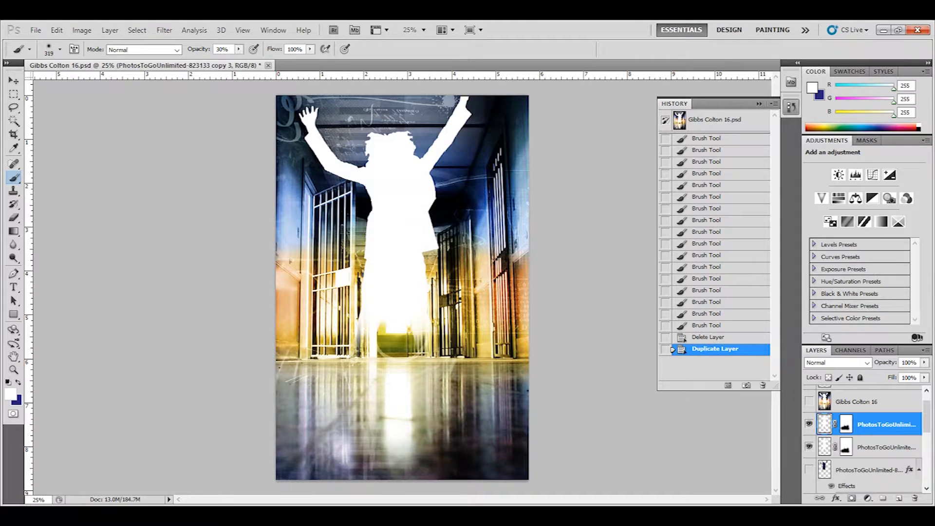
right_click(872, 424)
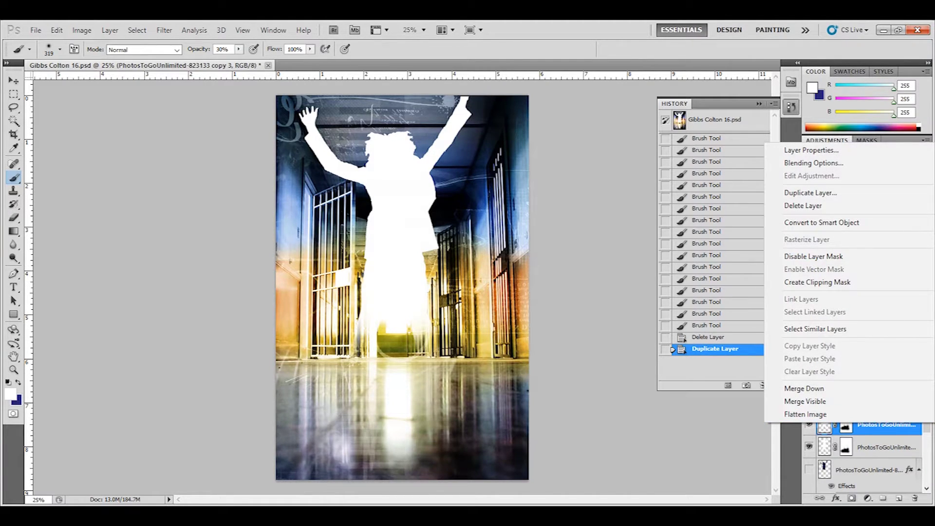
Step: Apply the layer mask on the duplicate silhouette layer
right_click(845, 427)
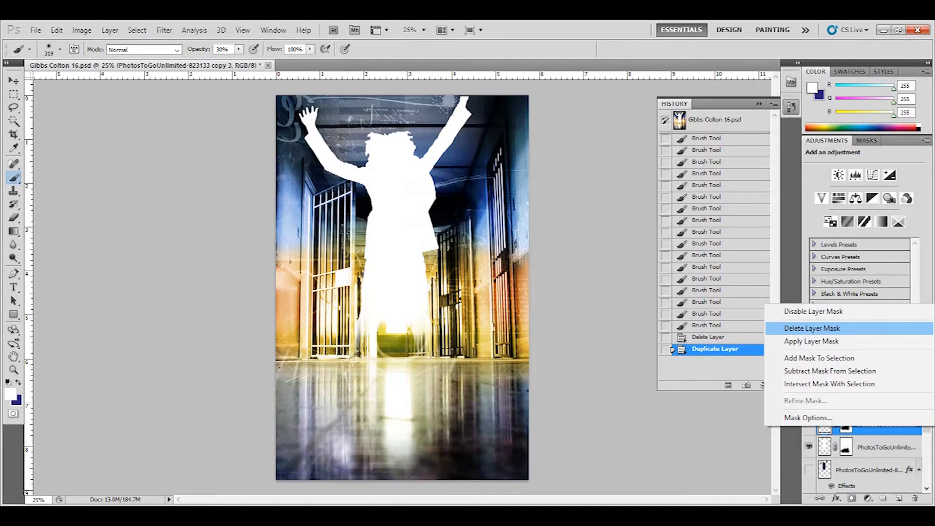
left_click(811, 341)
right_click(852, 424)
left_click(853, 424)
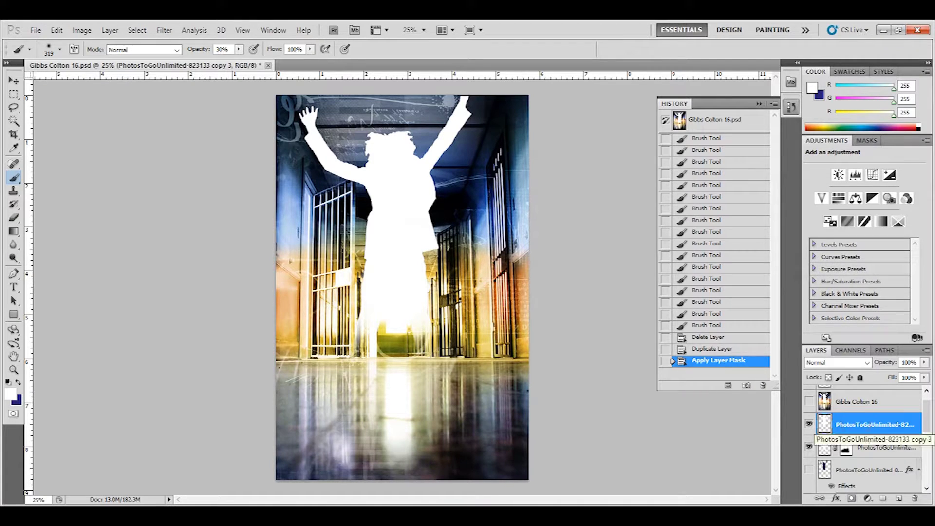
Step: Rename the duplicate layer to 'shadow of the chick'
double_click(881, 424)
type("shadow o")
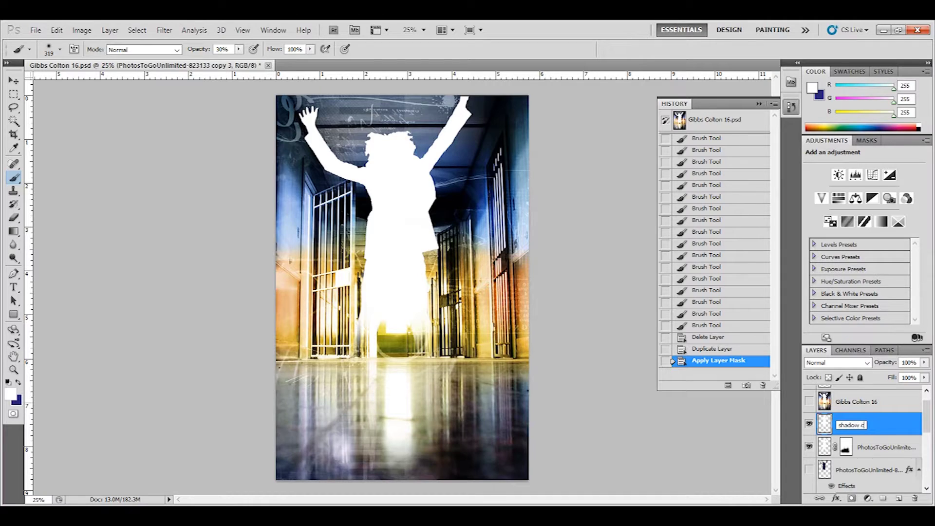
type("f the chick")
key("Return")
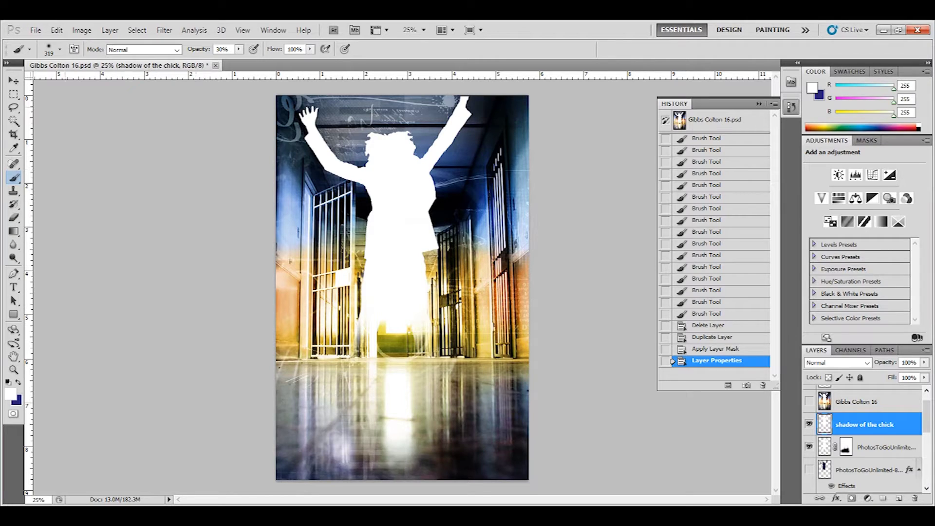
key("w")
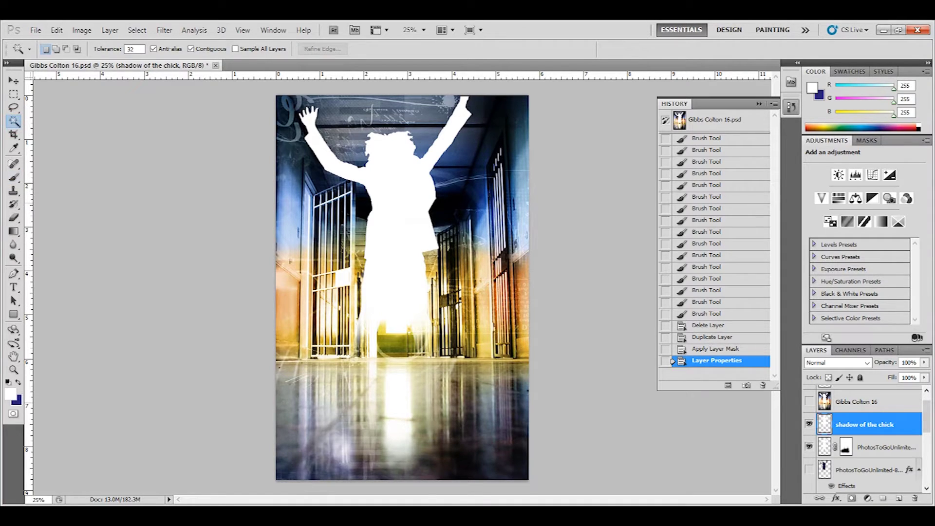
Step: Magic Wand the white silhouette and reset the painting colour to black
left_click(407, 198)
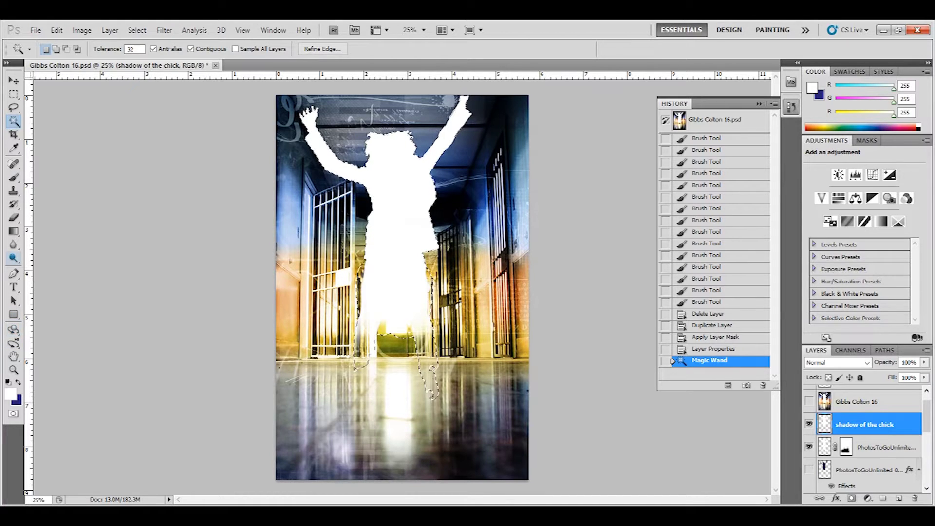
left_click(14, 178)
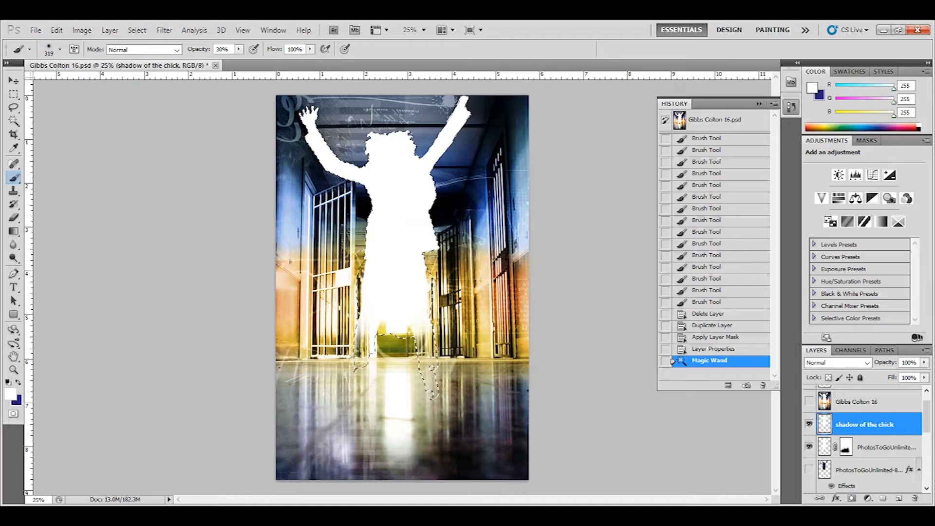
key("x")
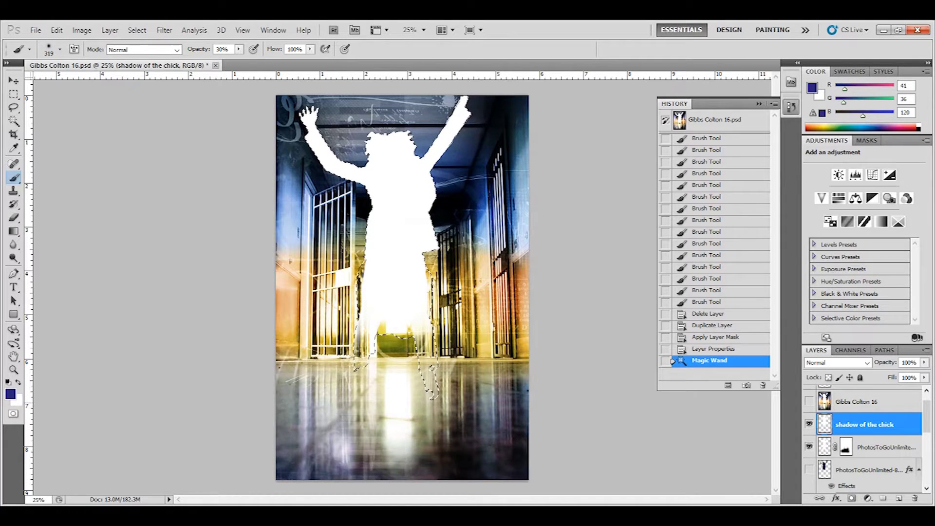
key("d")
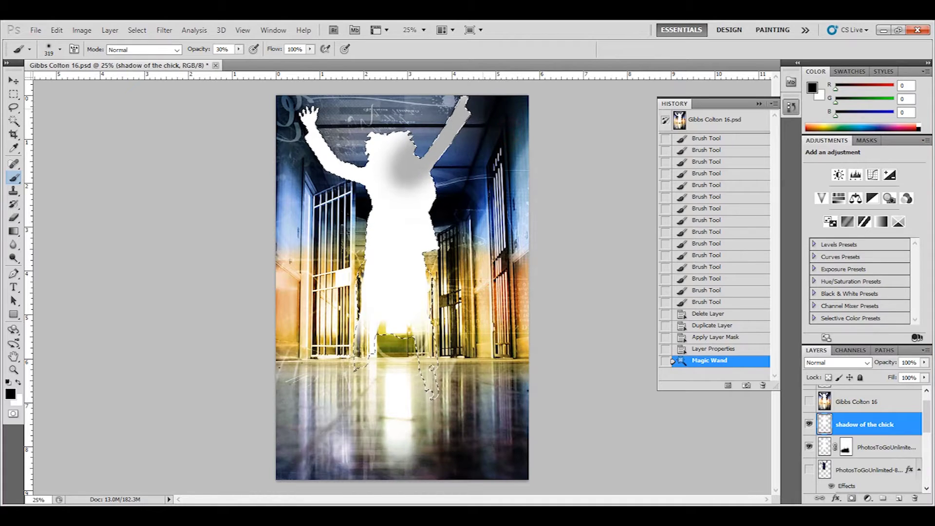
left_click(310, 114)
Step: Paint the selection solid black with a 100% opacity, fully hard brush, then deselect
key("0")
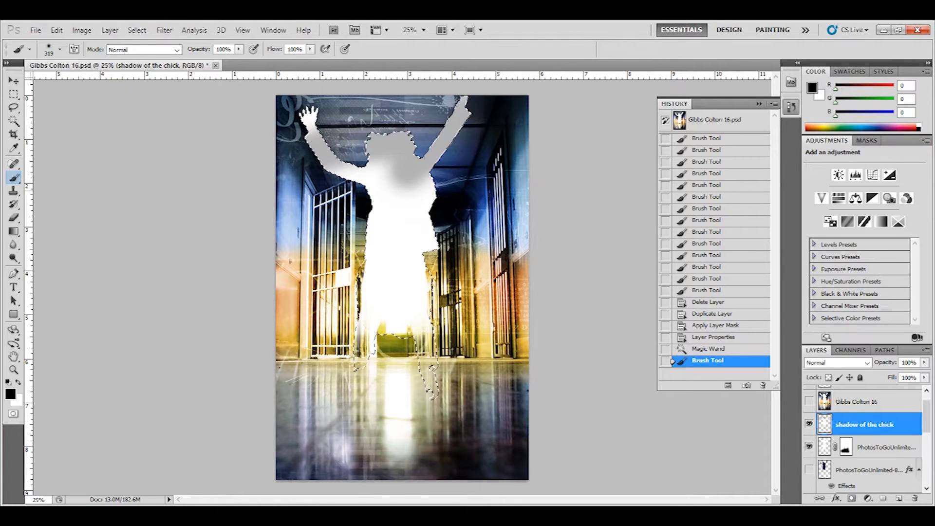
left_click(60, 49)
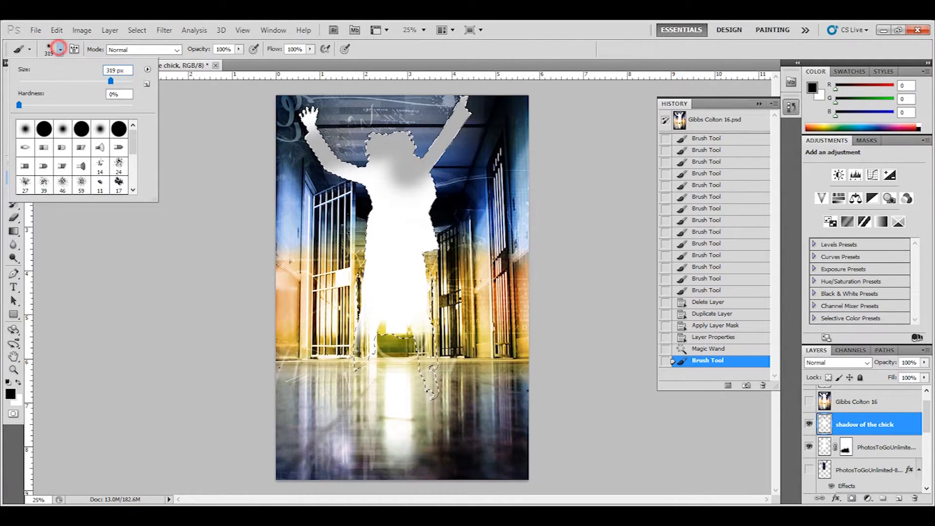
left_click_drag(31, 93, 69, 100)
key("Return")
left_click_drag(374, 181, 306, 129)
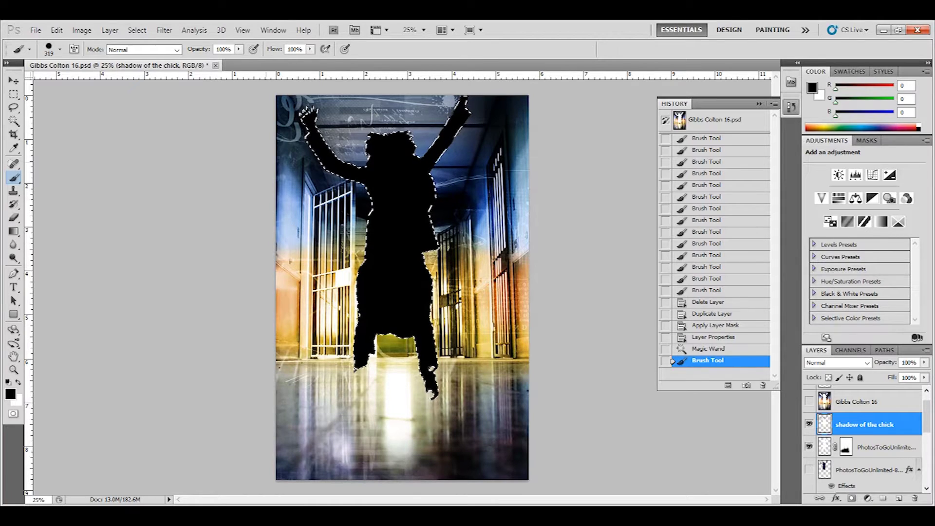
left_click_drag(427, 267, 355, 336)
key("ctrl+d")
key("v")
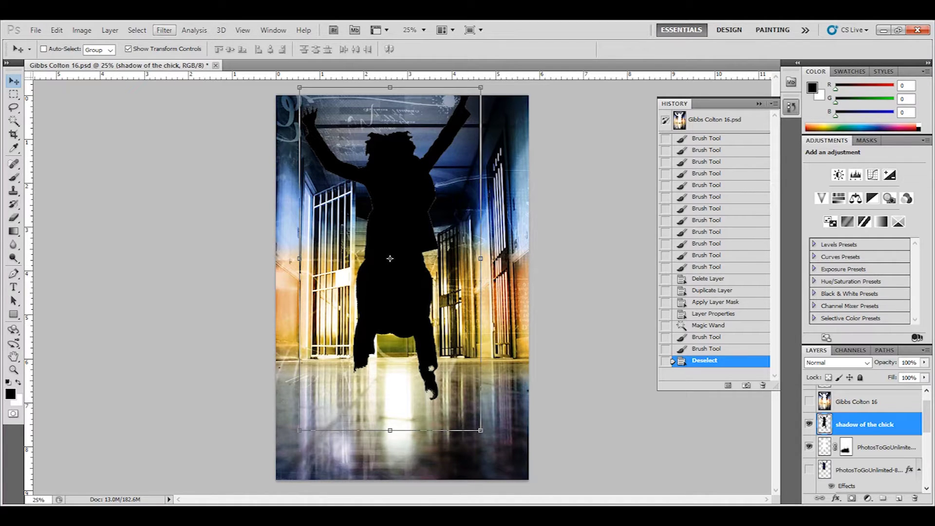
Step: Blur the black 'shadow of the chick' figure with a 28.0-pixel Gaussian Blur
left_click(164, 30)
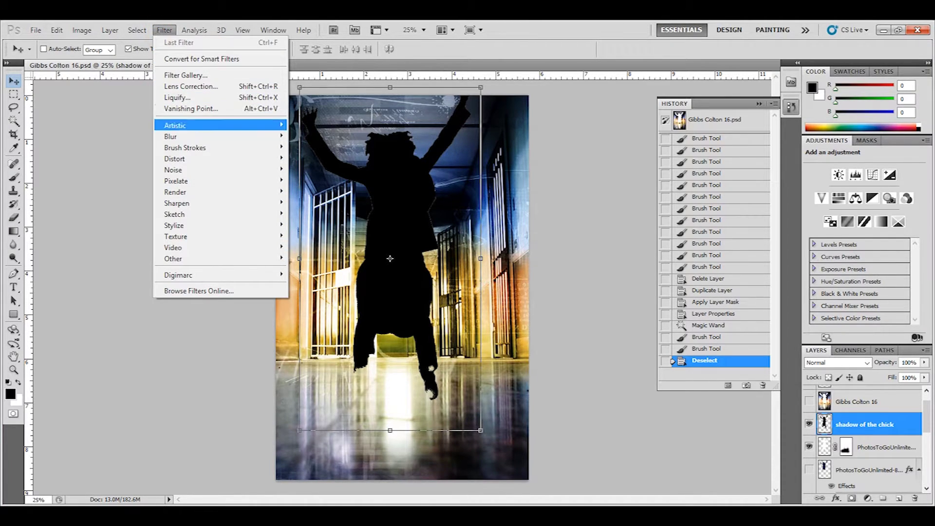
mouse_move(170, 136)
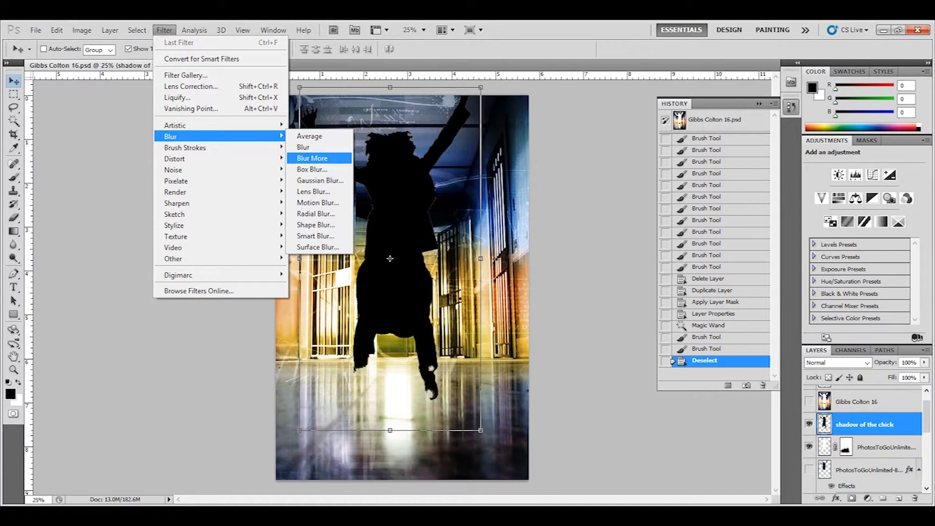
left_click(317, 181)
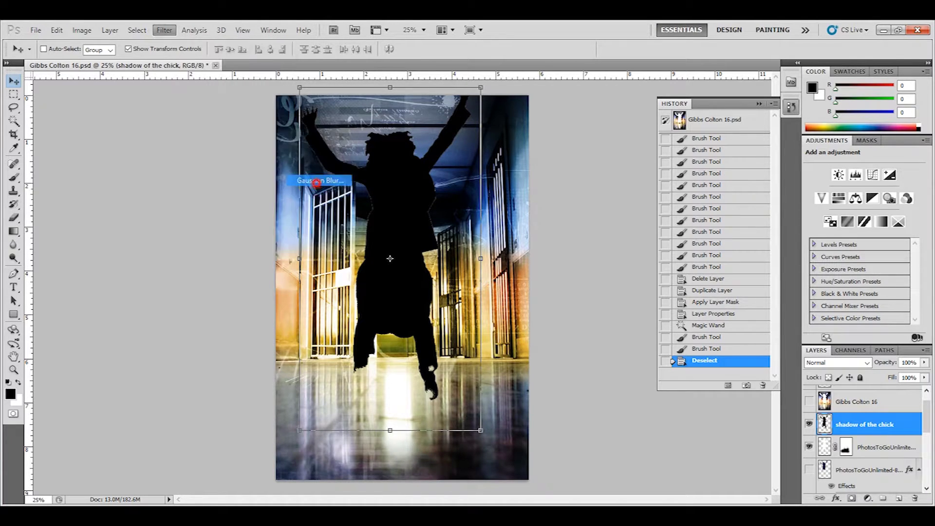
left_click_drag(468, 128, 569, 140)
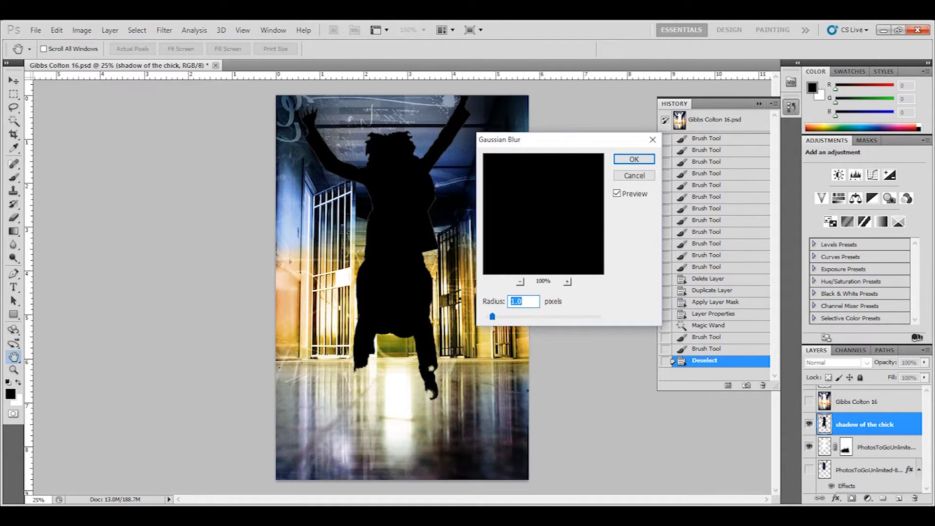
left_click_drag(492, 317, 550, 317)
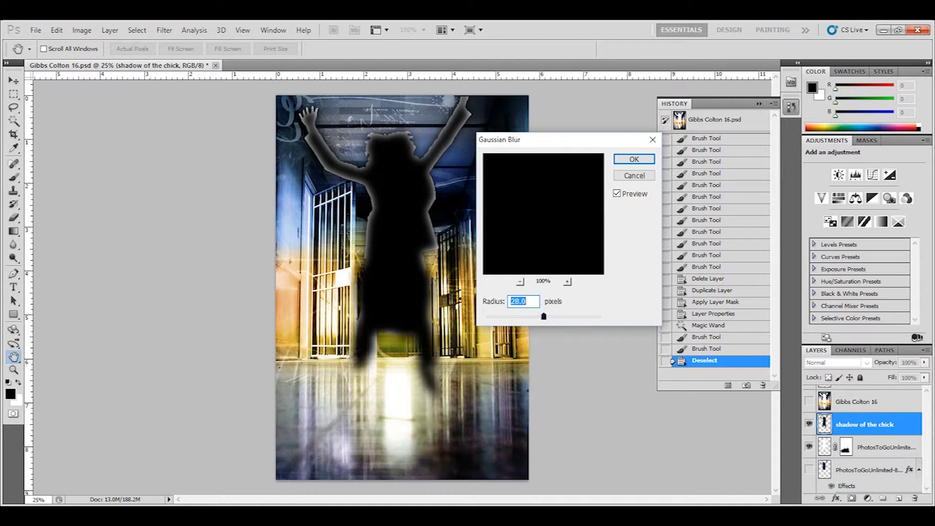
left_click(634, 159)
key("v")
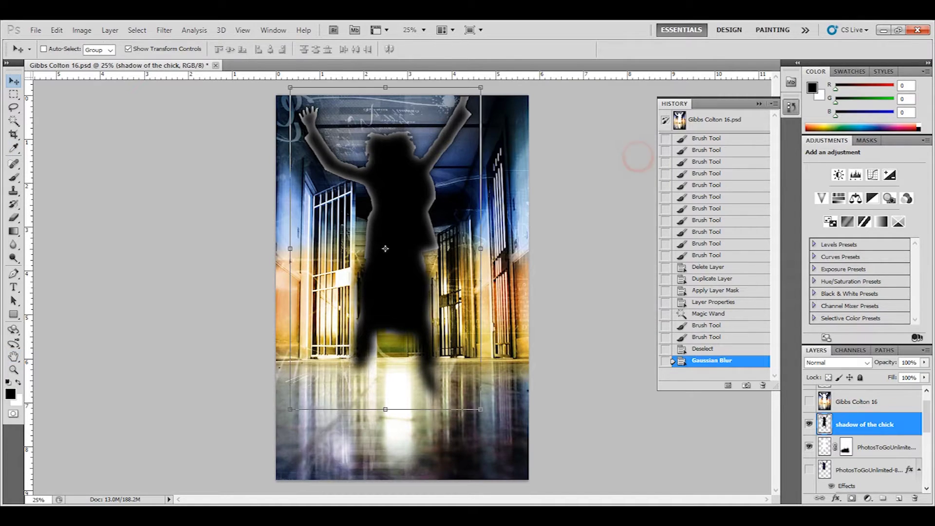
Step: Place the blurred shadow layer below the white silhouette and shift it slightly left
scroll(862, 438, "down", 2)
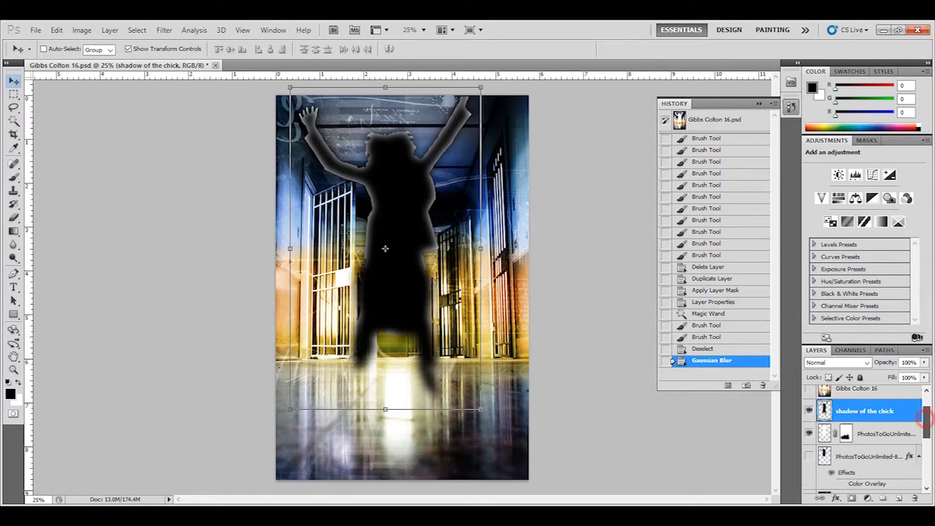
scroll(862, 438, "up", 3)
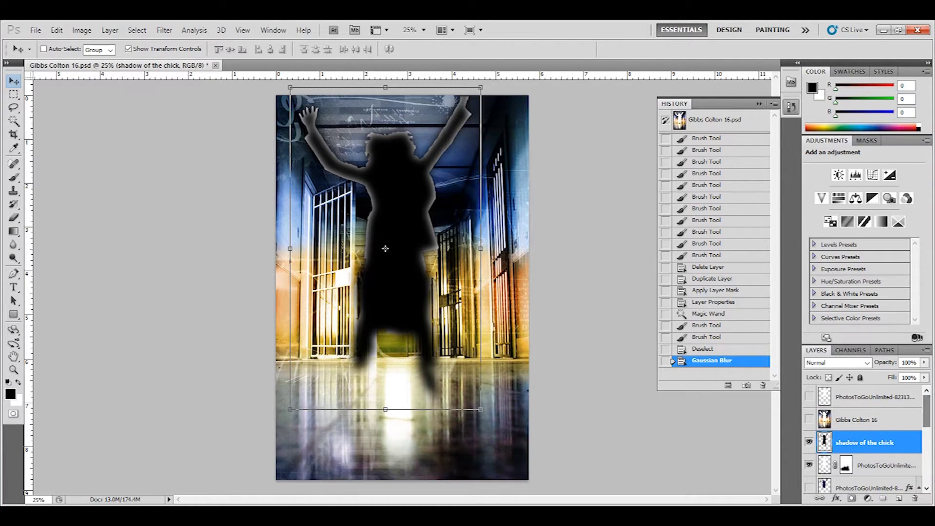
left_click_drag(872, 442, 871, 467)
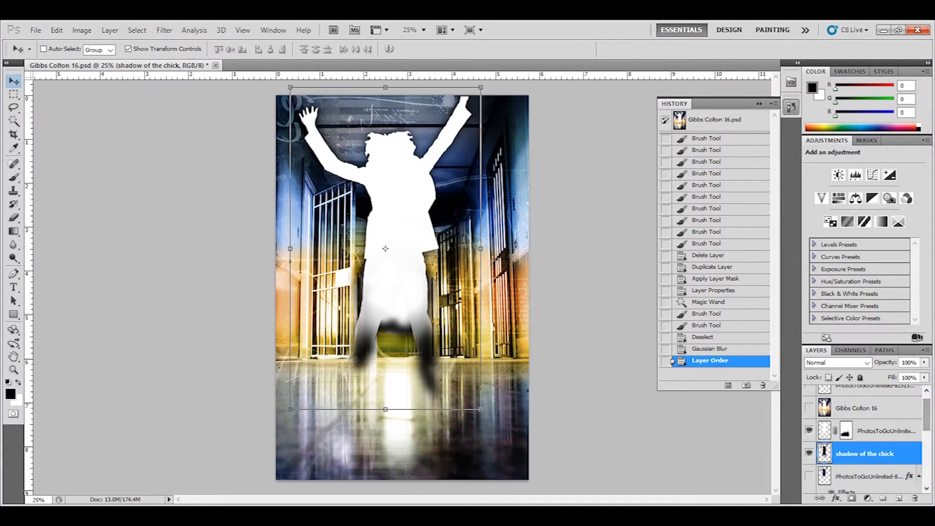
left_click_drag(385, 248, 371, 248)
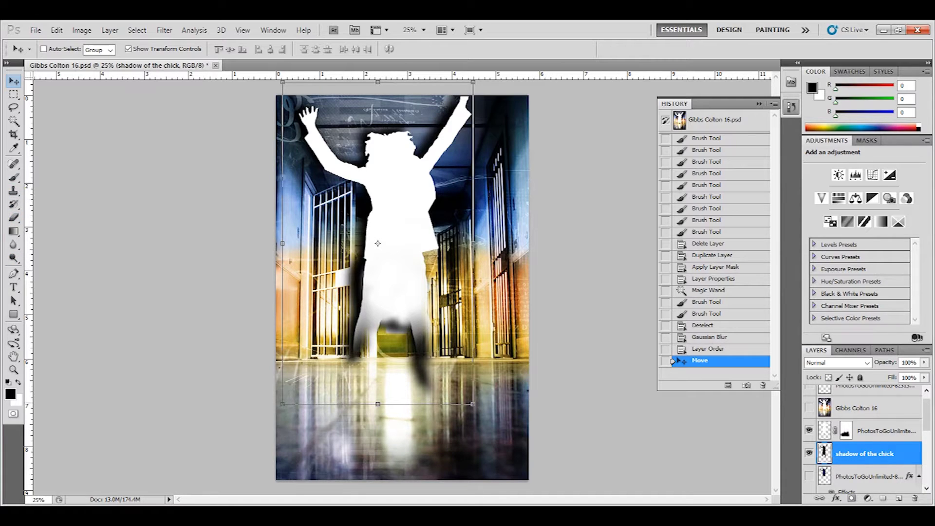
Step: Erase the dark shadow around the figure's lower legs with the Eraser at 30%
left_click(14, 217)
mouse_move(358, 292)
left_mouse_down()
mouse_move(410, 320)
mouse_move(392, 362)
left_mouse_up()
mouse_move(392, 309)
left_mouse_down()
mouse_move(388, 330)
mouse_move(385, 299)
mouse_move(417, 336)
mouse_move(424, 363)
left_mouse_up()
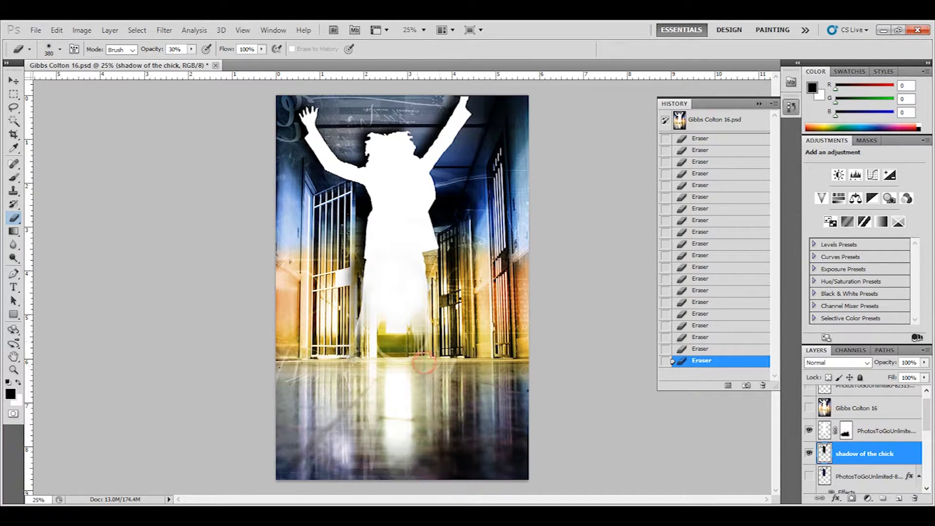
left_click(385, 339)
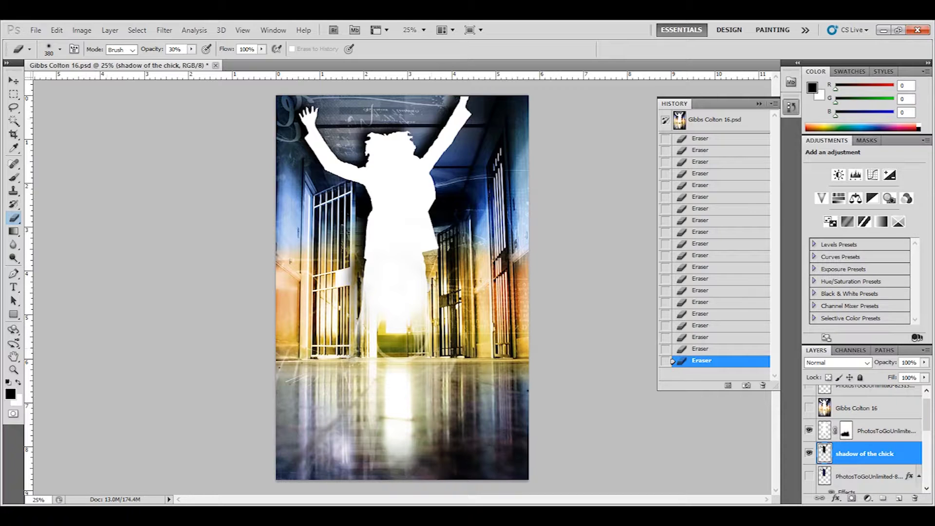
left_click(14, 80)
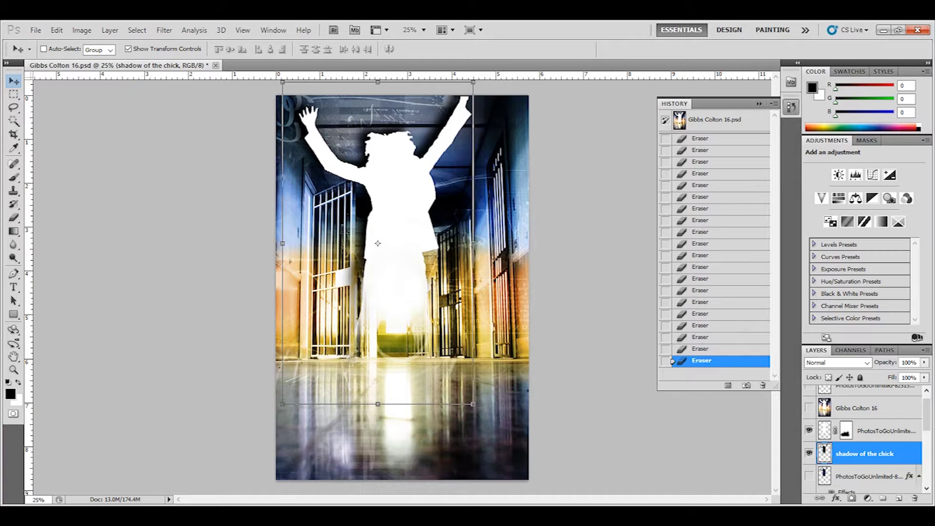
Step: Delete the 'shadow of the chick' layer and show the Multiply colour-overlay copy
right_click(871, 453)
left_click(816, 234)
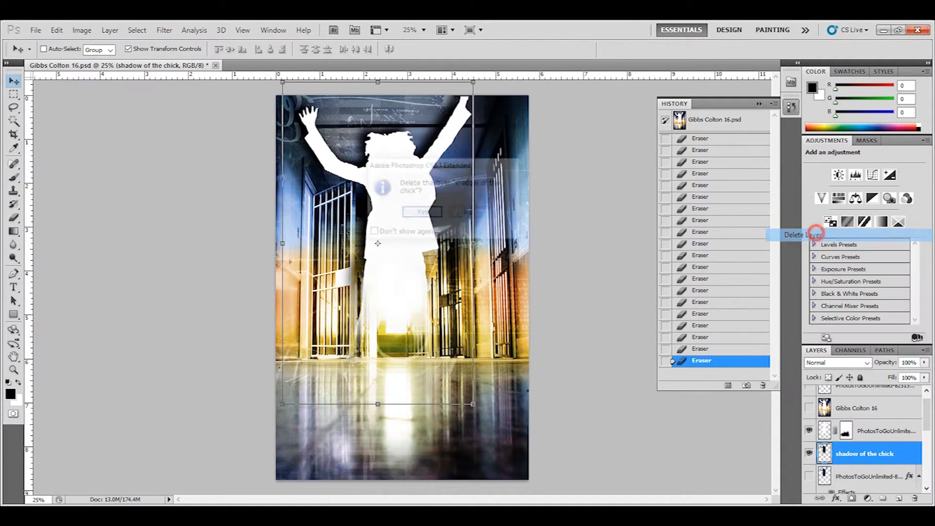
left_click(421, 213)
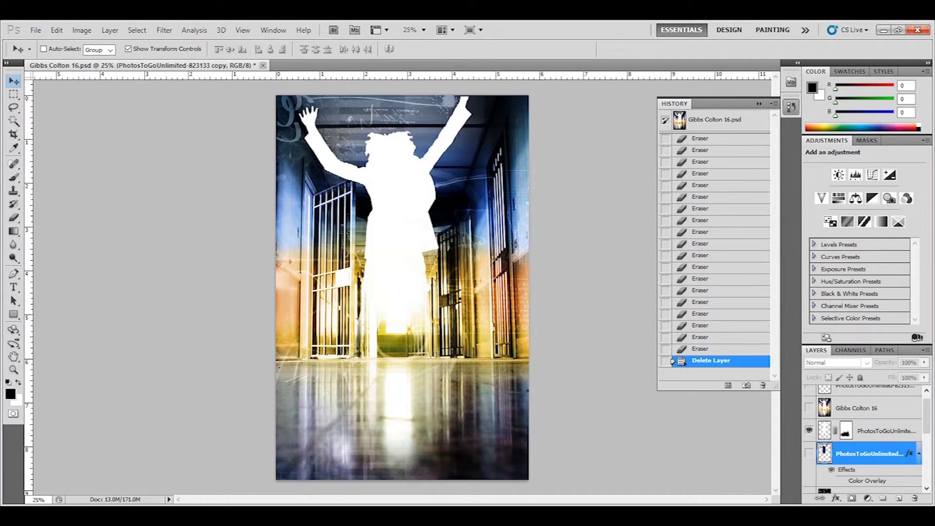
left_click(808, 452)
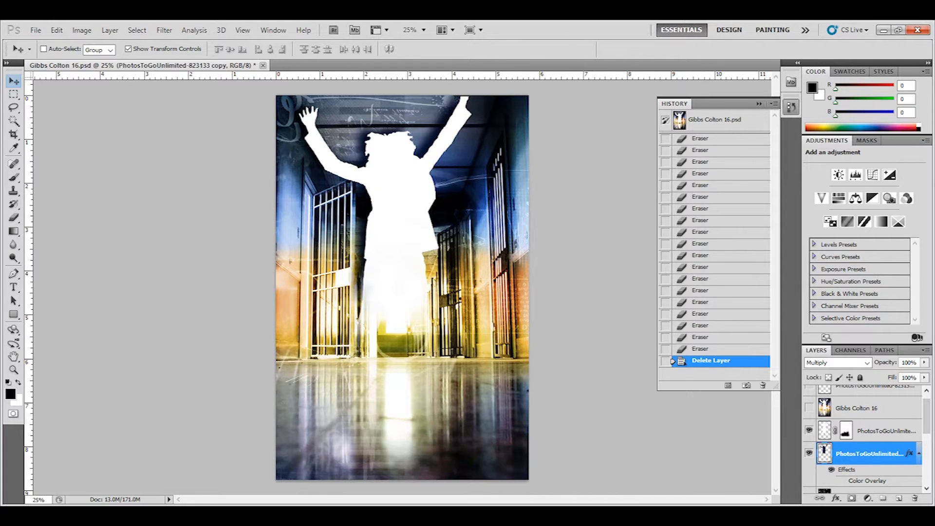
double_click(906, 430)
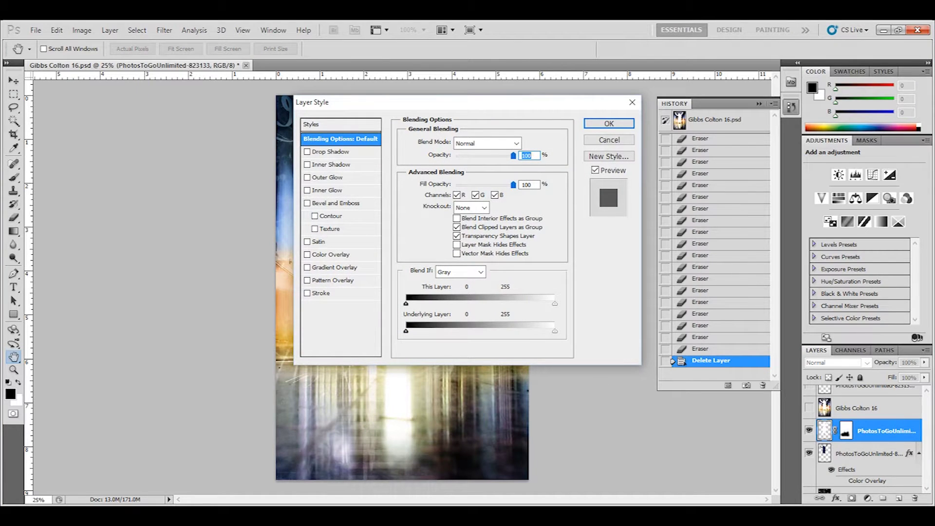
left_click(325, 152)
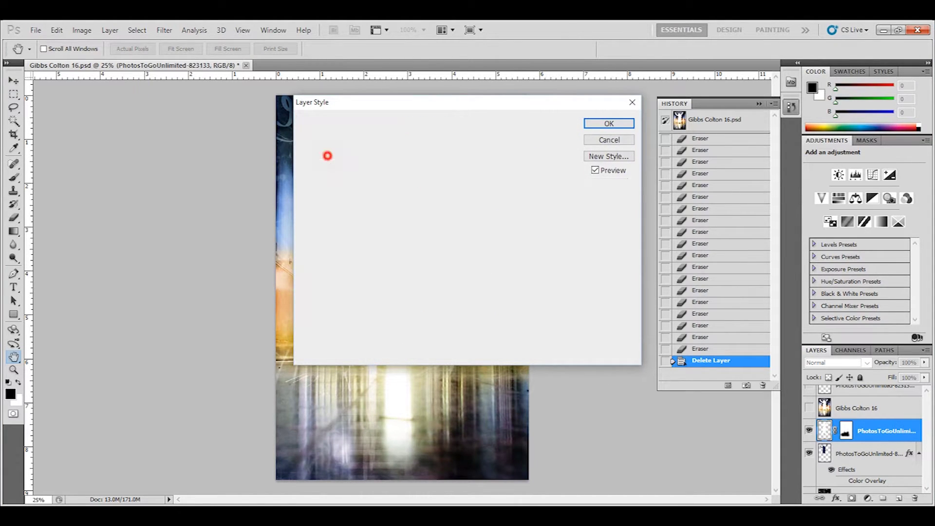
left_click_drag(440, 102, 364, 161)
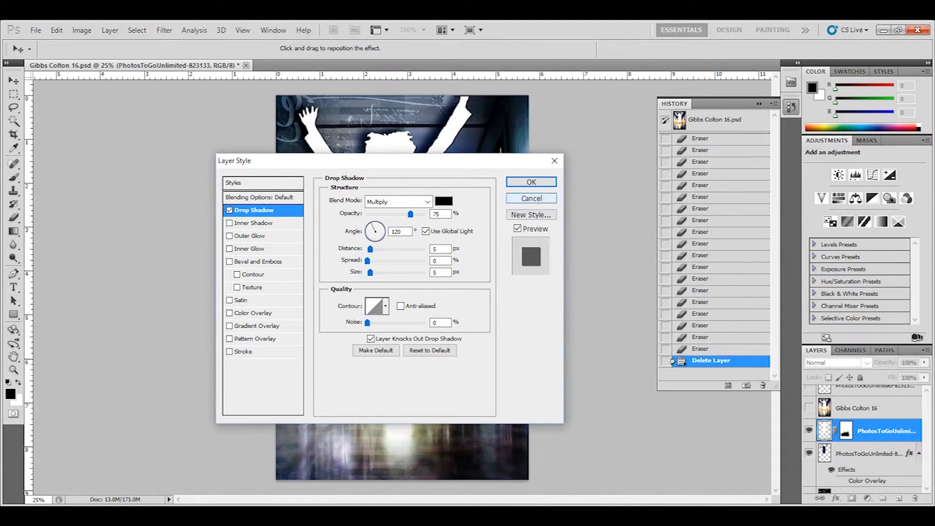
left_click(531, 199)
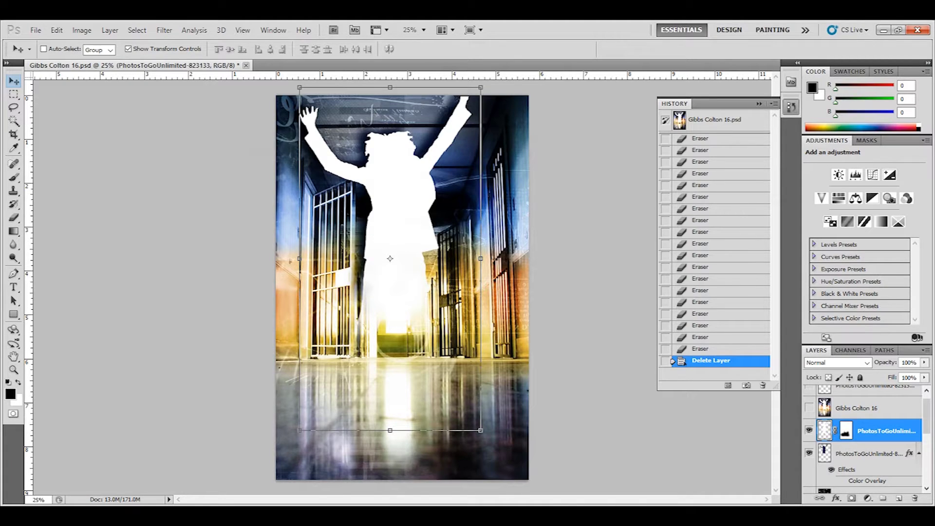
left_click_drag(926, 423, 925, 420)
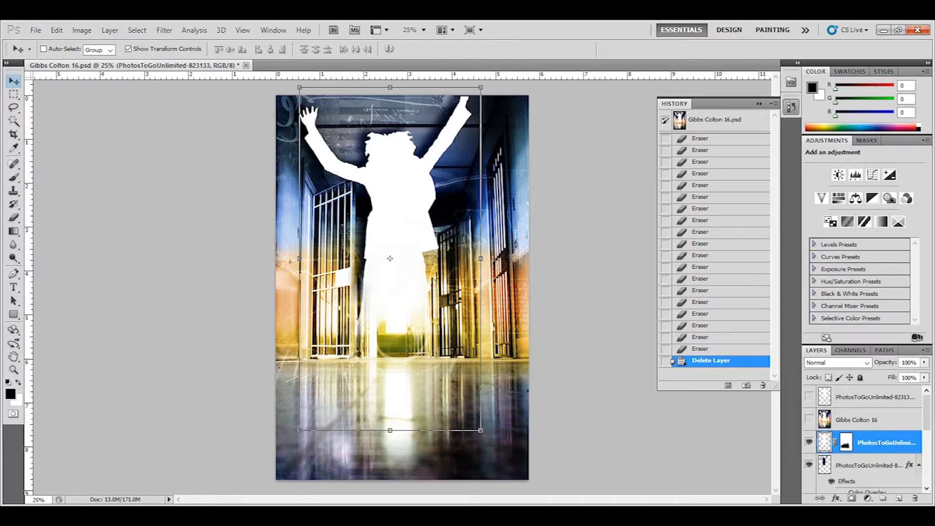
mouse_move(255, 507)
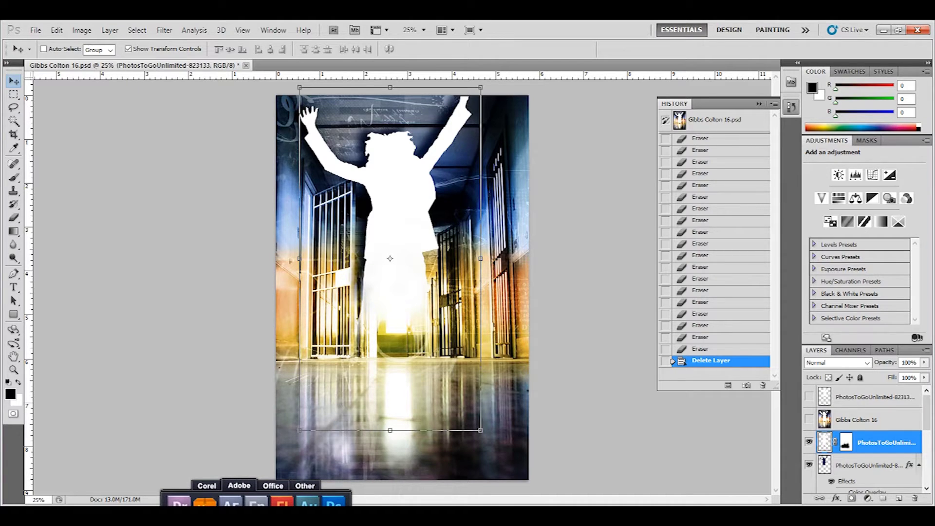
left_click(206, 485)
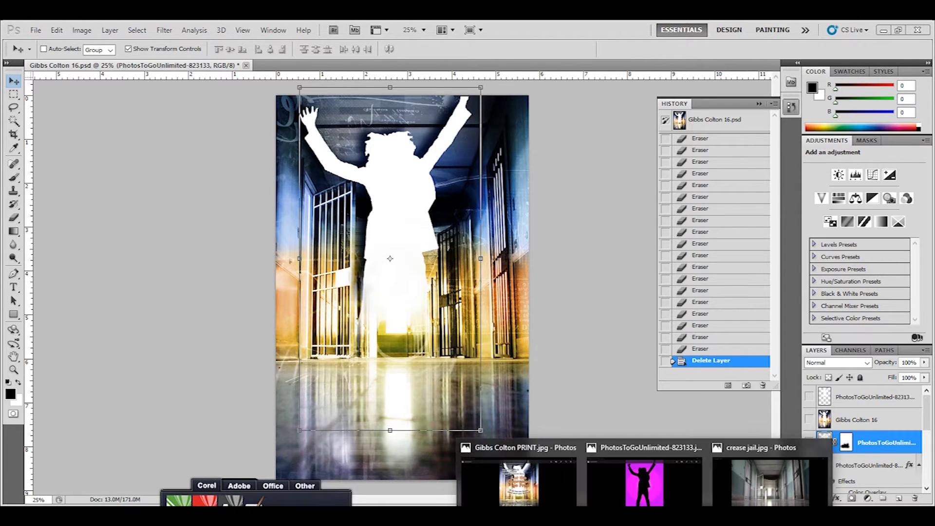
mouse_move(643, 514)
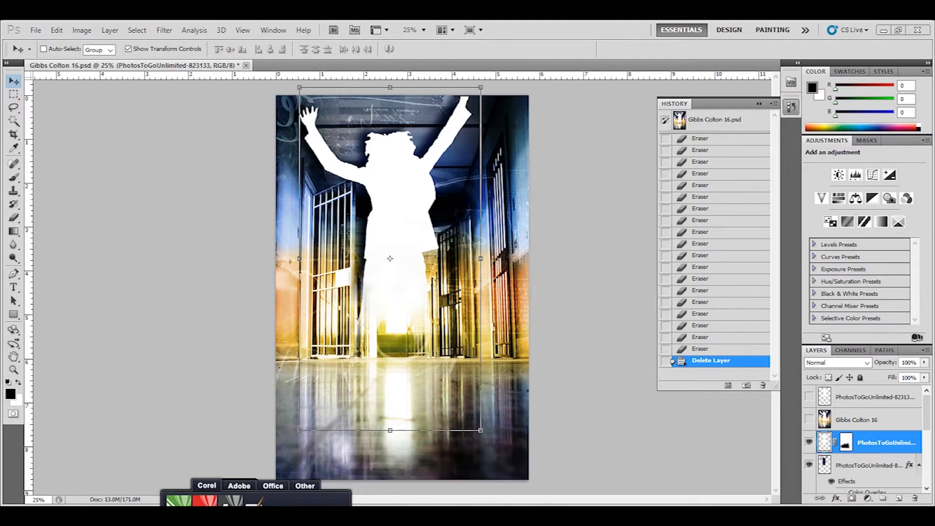
mouse_move(301, 514)
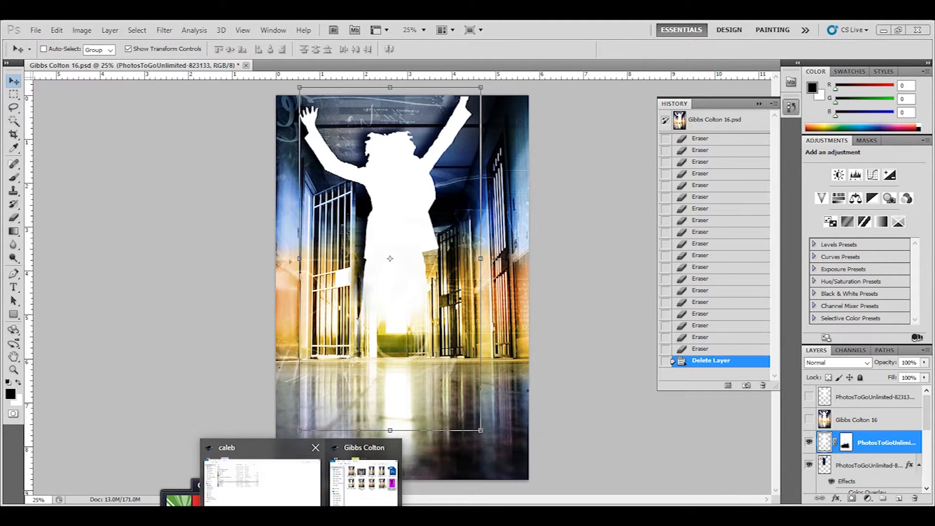
left_click(364, 475)
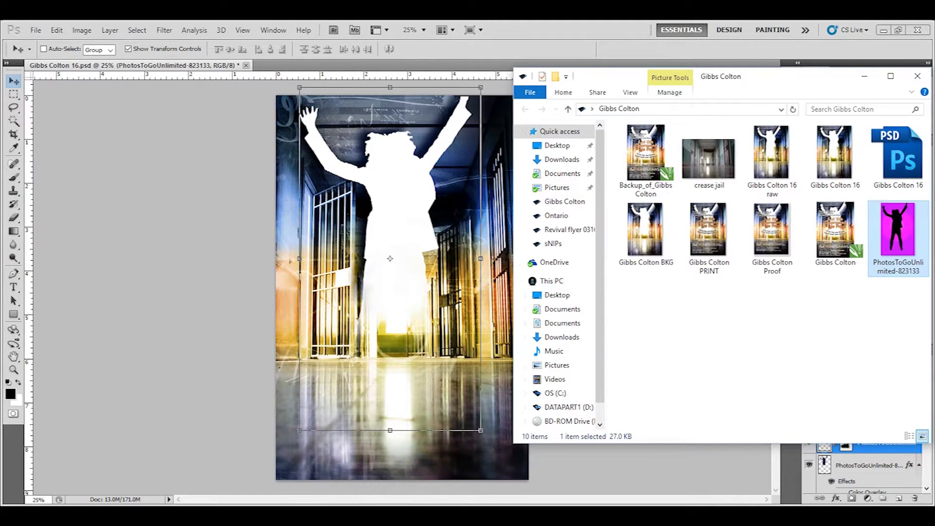
double_click(762, 148)
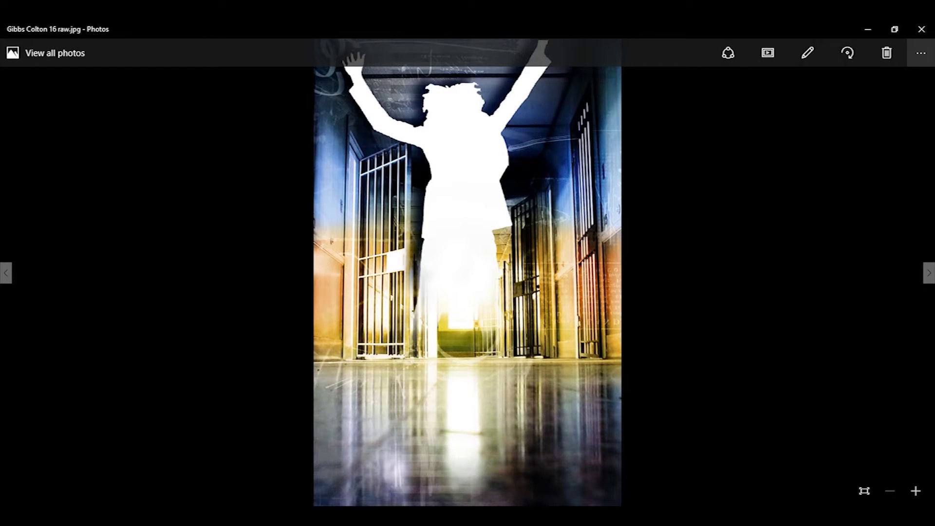
Step: Close the Photos preview and launch Corel PHOTO-PAINT X7
left_click(921, 28)
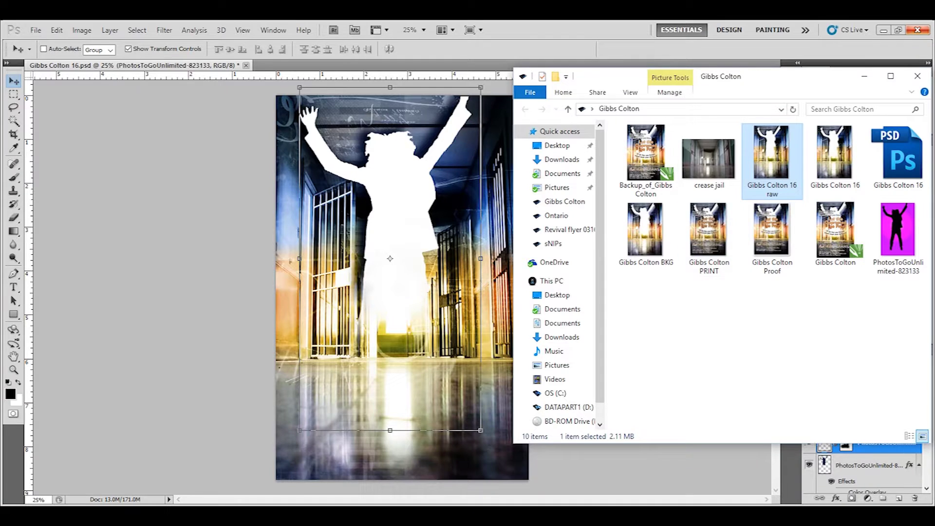
mouse_move(177, 501)
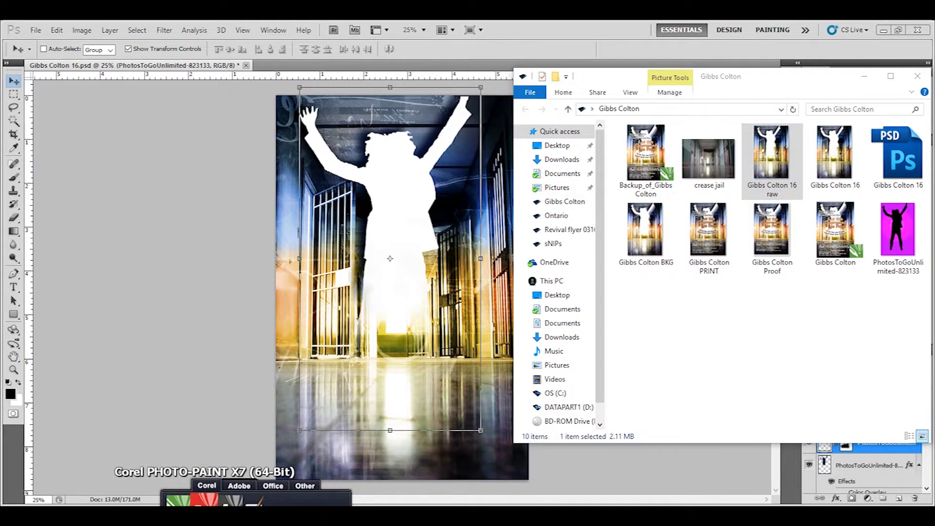
left_click(177, 502)
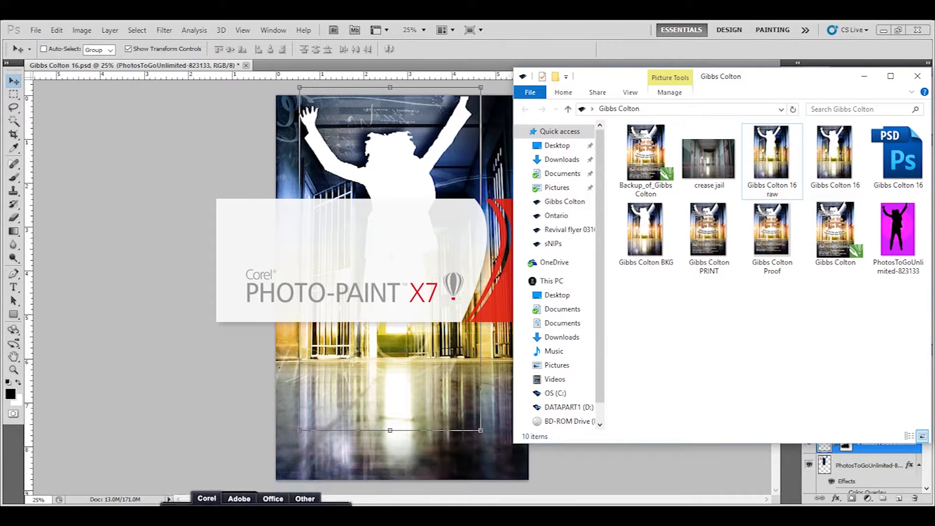
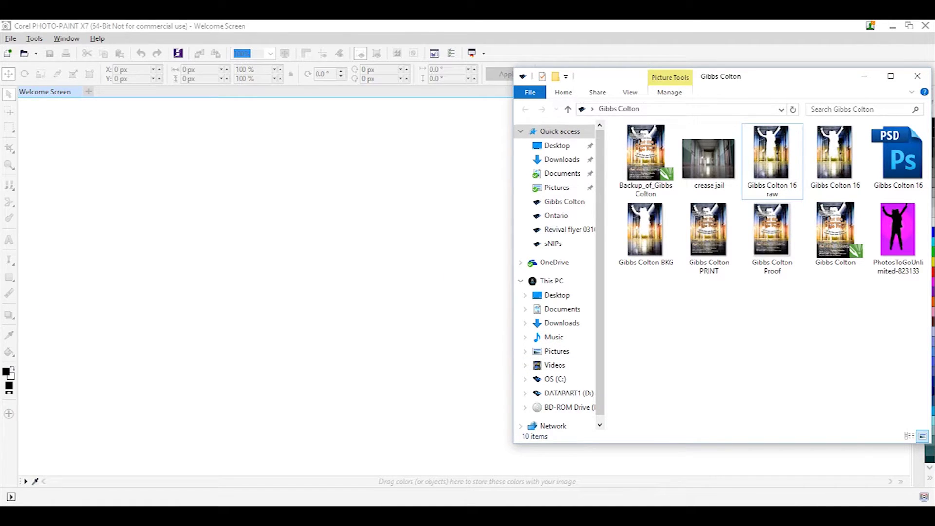
left_click(88, 91)
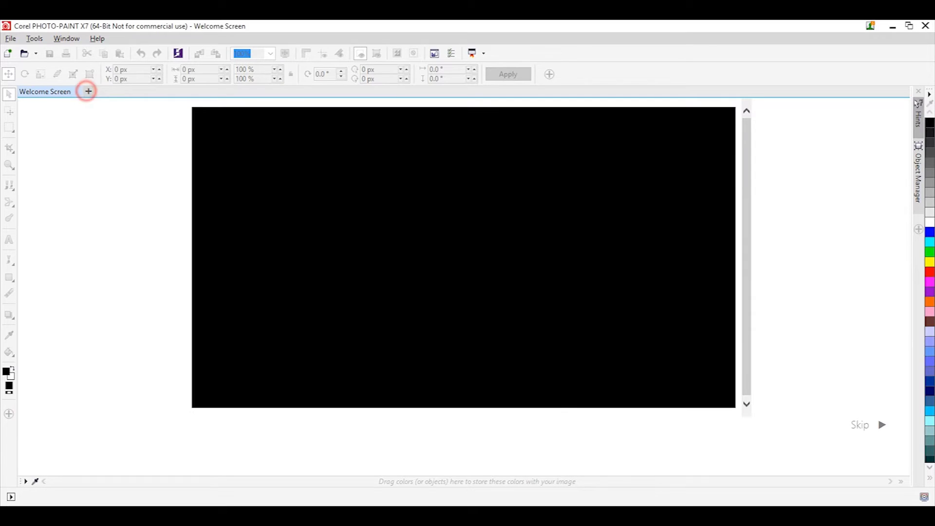
left_click(77, 91)
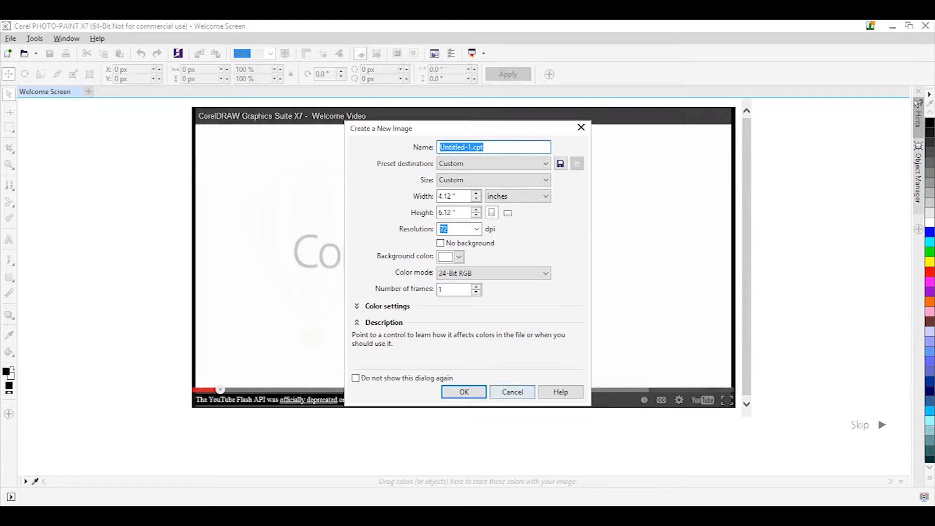
left_click(524, 393)
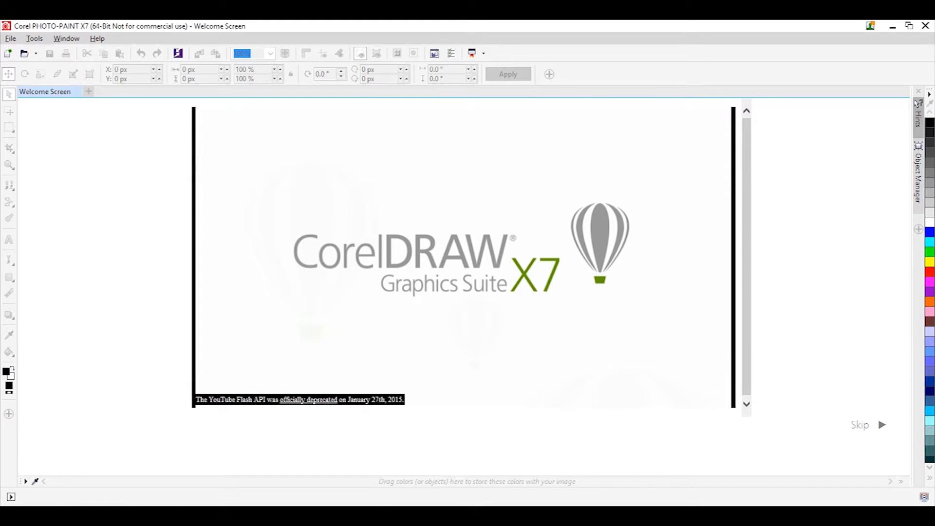
left_click(77, 92)
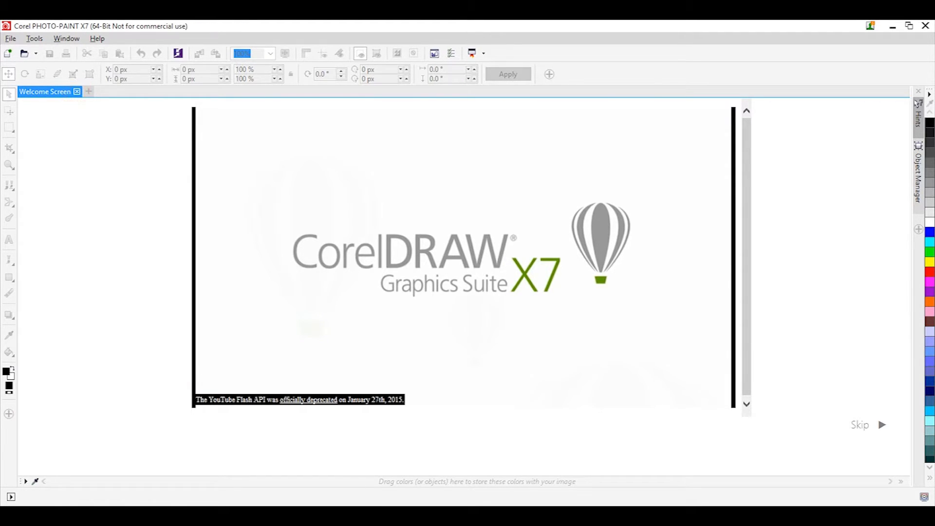
key("alt+Tab")
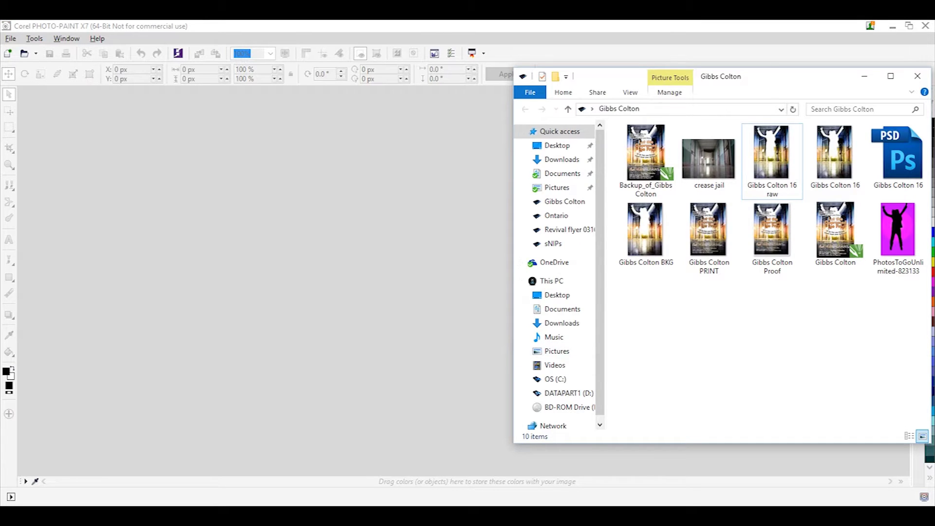
left_click(771, 141)
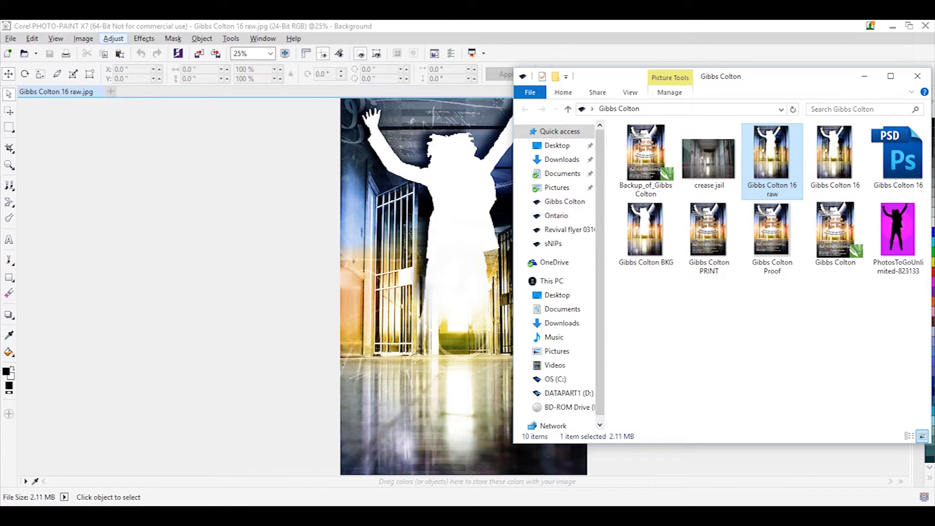
left_click(184, 176)
left_click(144, 38)
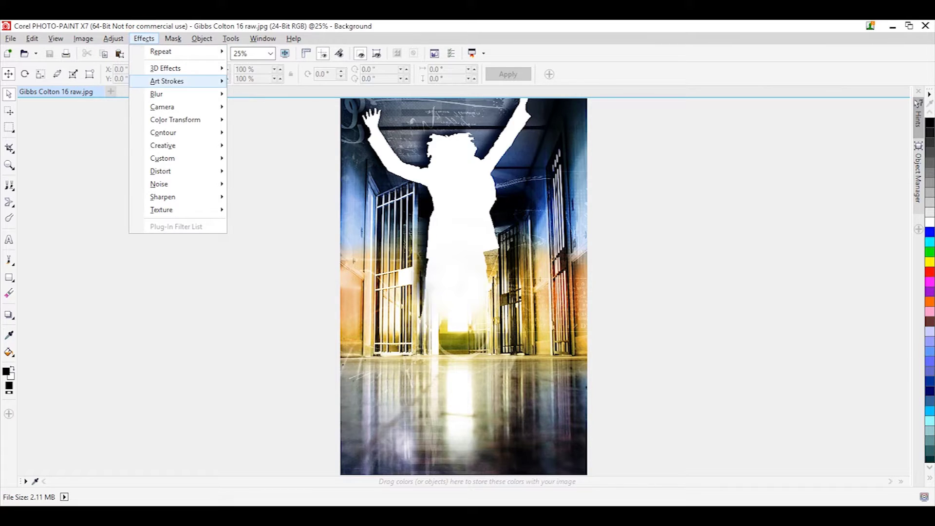
mouse_move(166, 106)
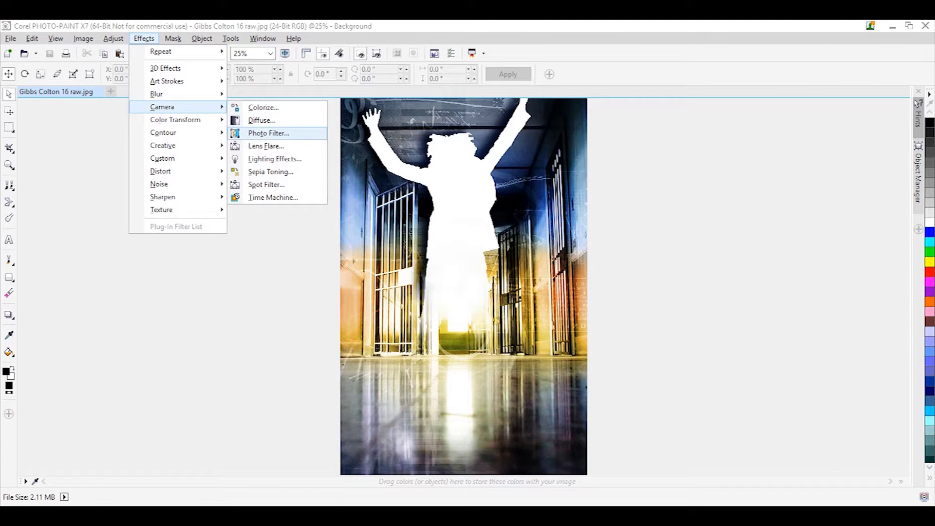
left_click(266, 146)
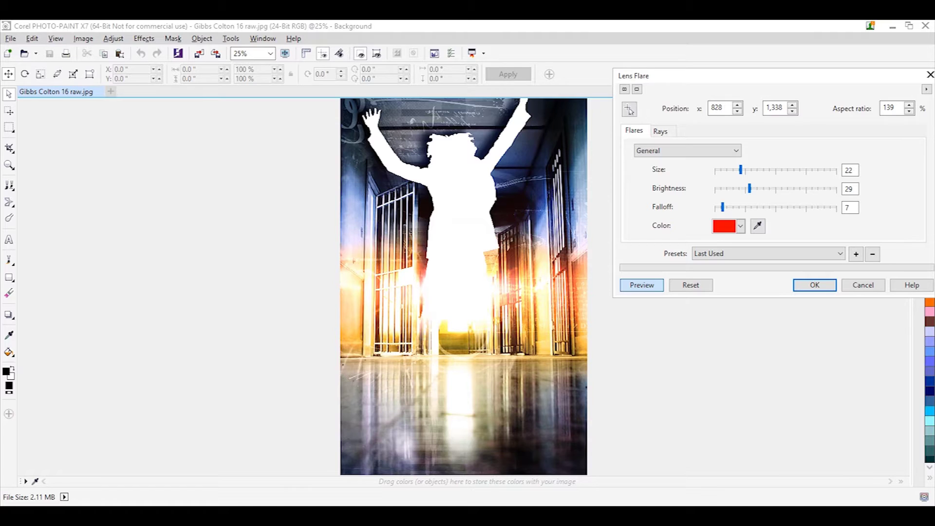
left_click(661, 131)
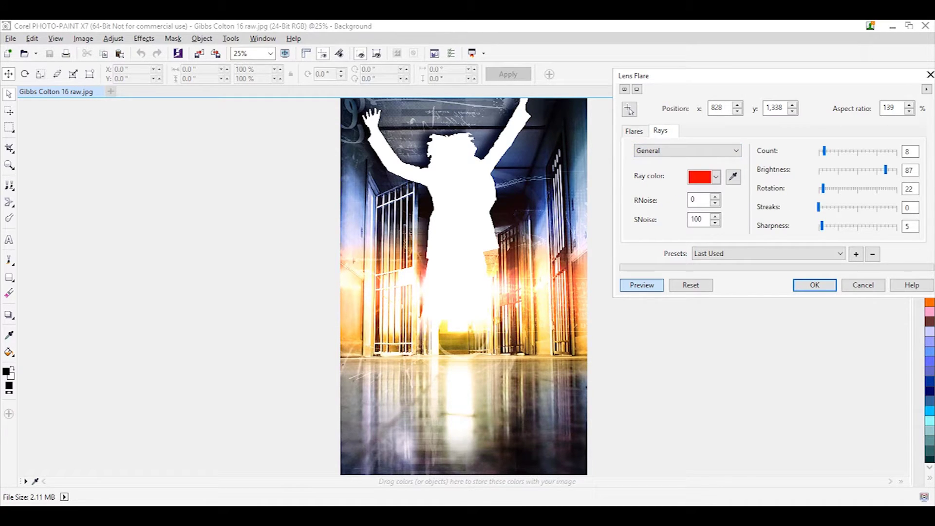
left_click_drag(824, 151, 869, 151)
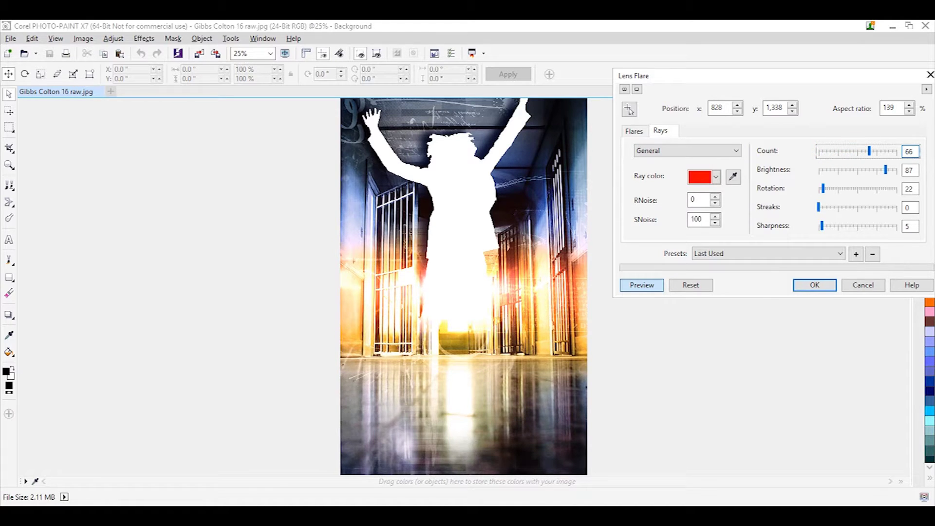
left_click(840, 188)
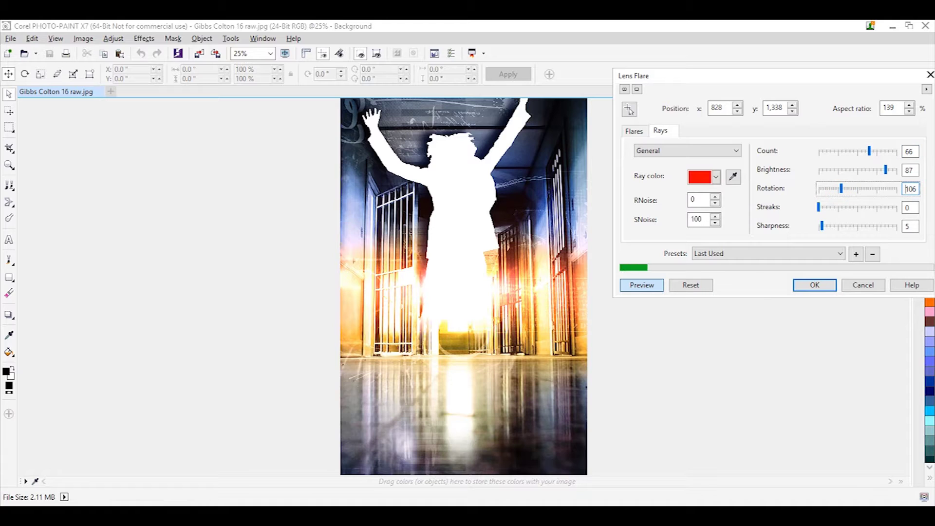
left_click(854, 207)
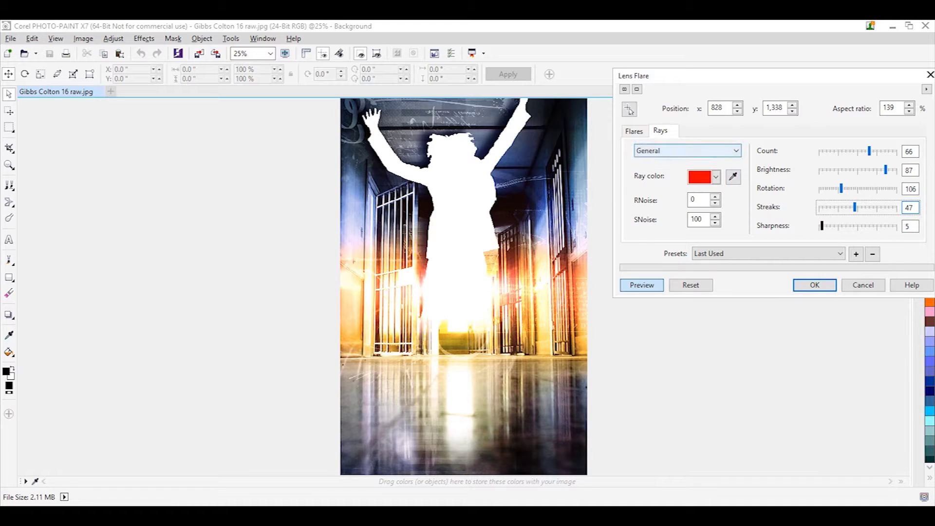
left_click(634, 130)
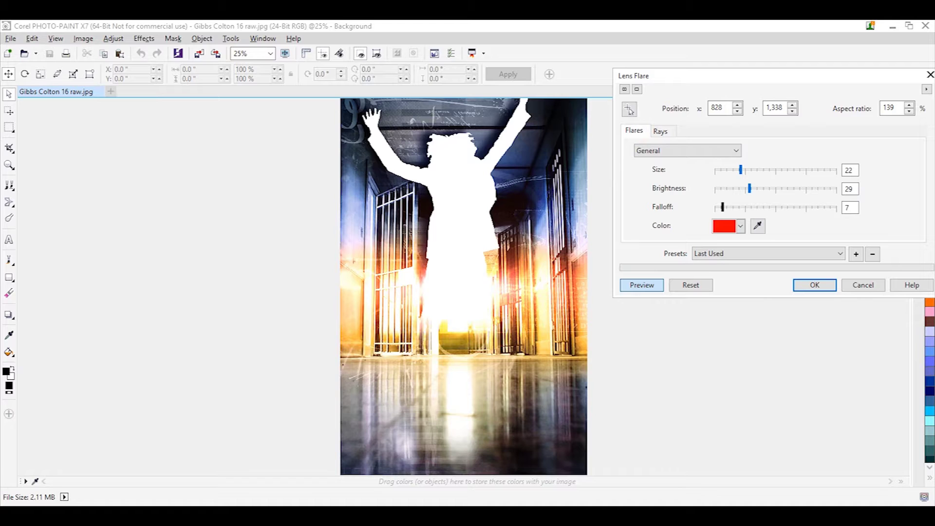
left_click(799, 188)
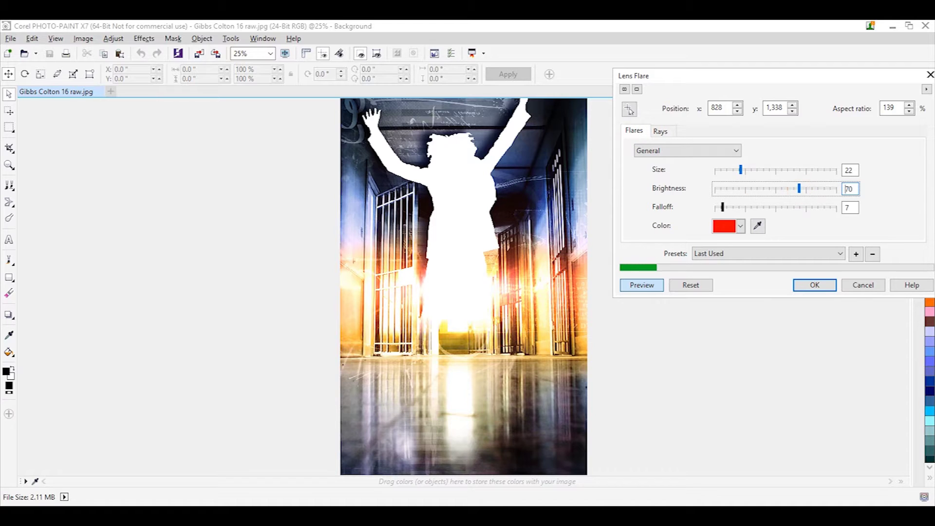
left_click(781, 188)
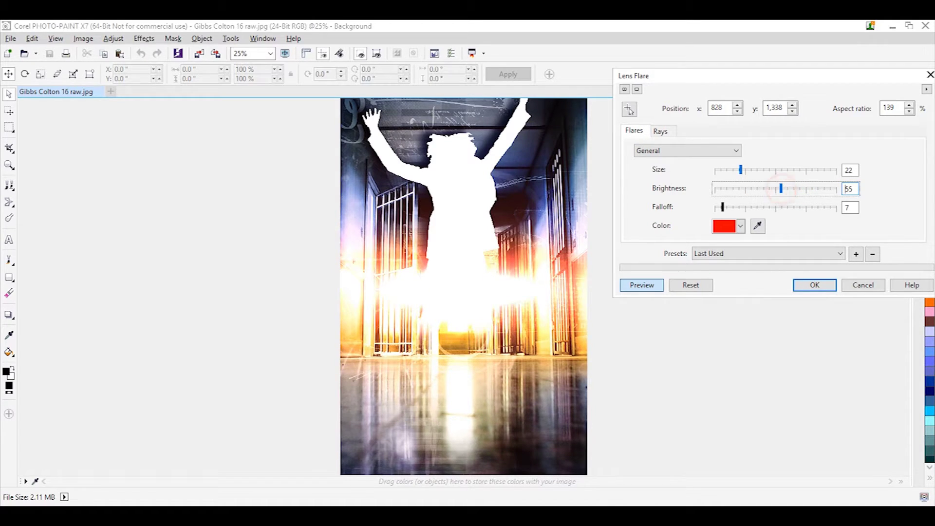
left_click(758, 169)
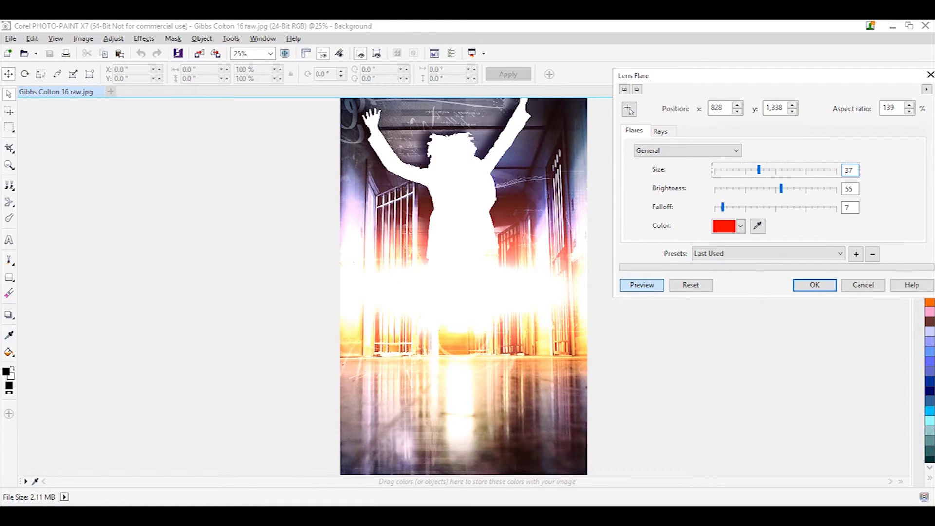
left_click(744, 207)
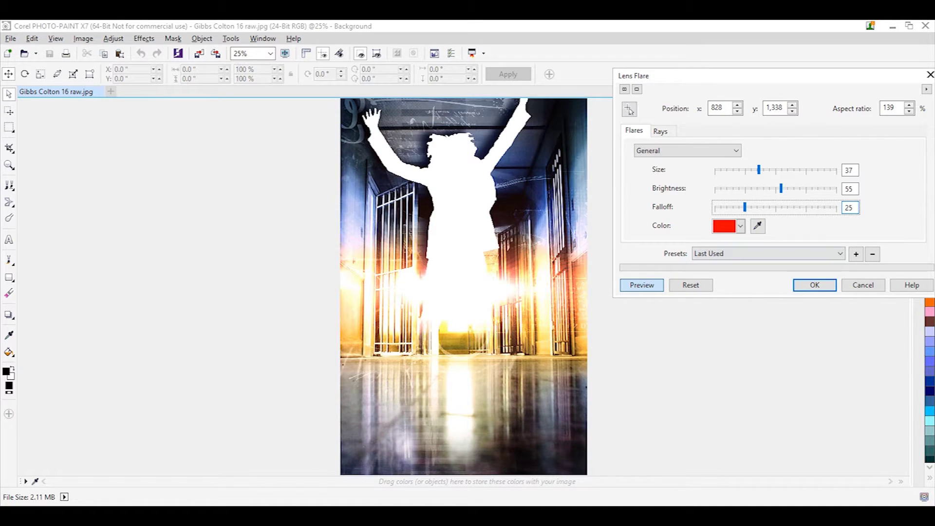
left_click(858, 286)
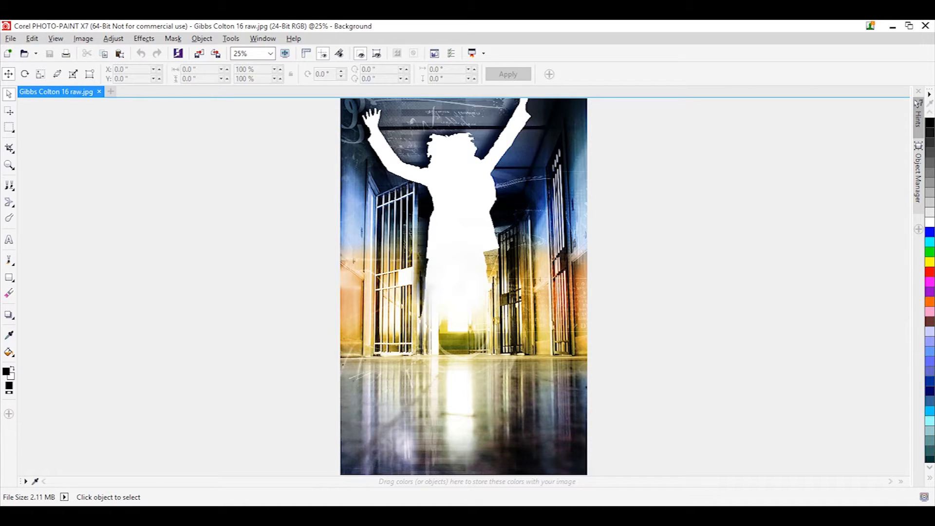
left_click(99, 91)
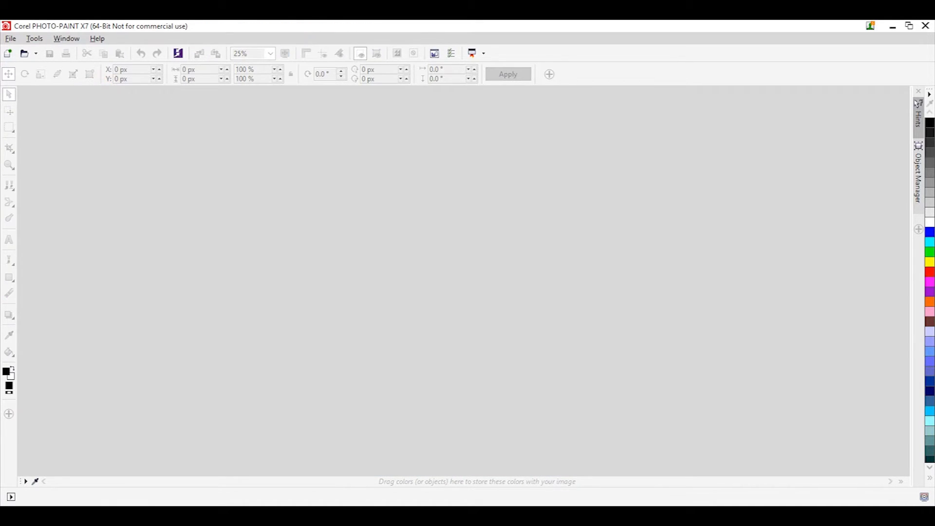
left_click(925, 25)
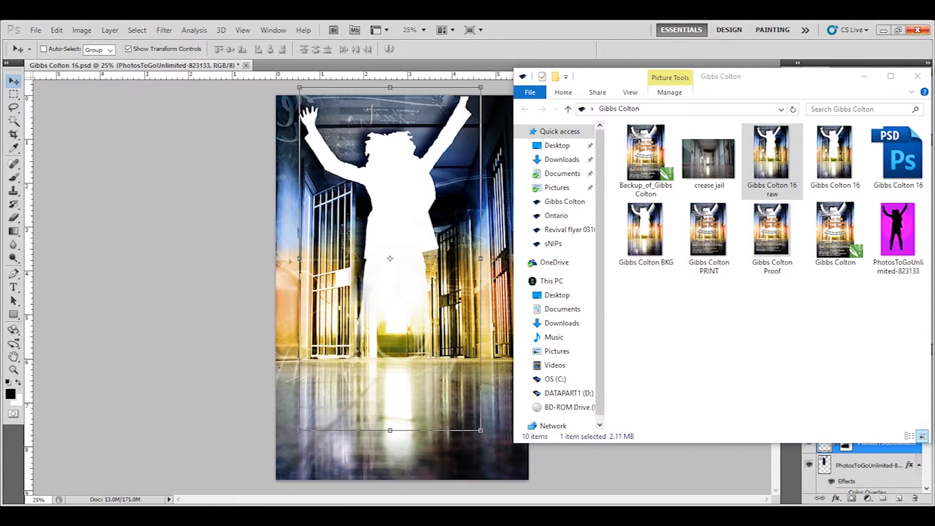
left_click(793, 359)
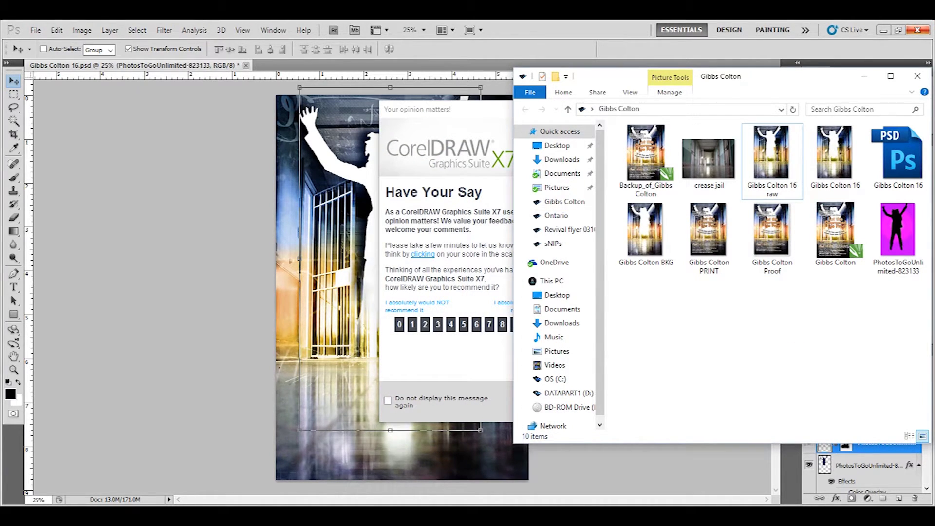
left_click(465, 110)
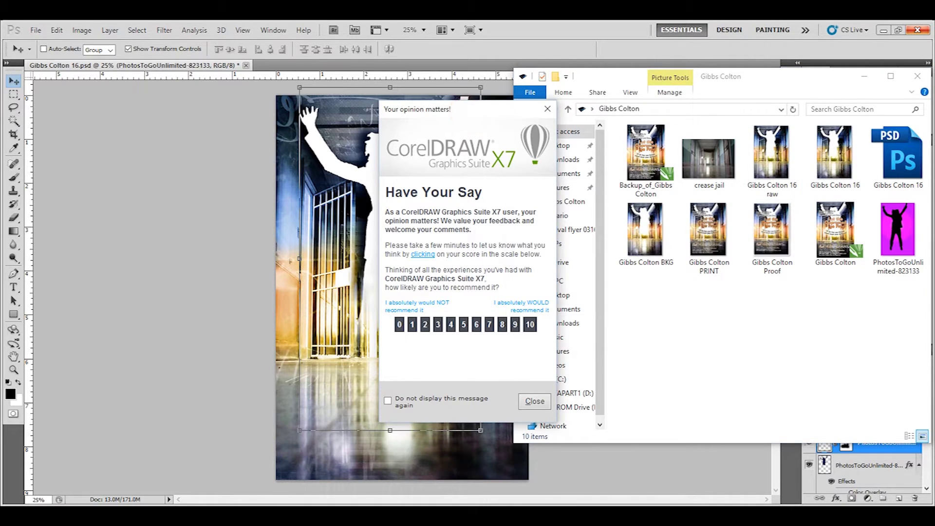
left_click(534, 400)
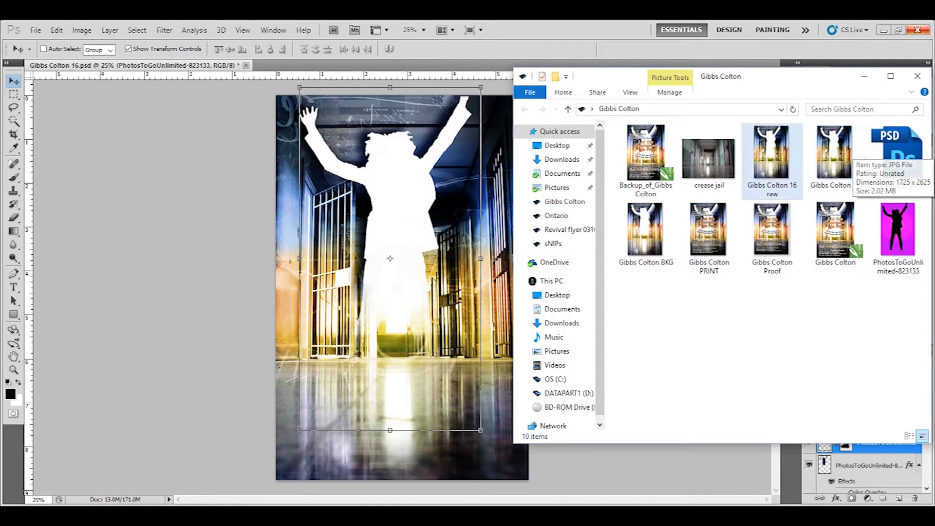
double_click(834, 154)
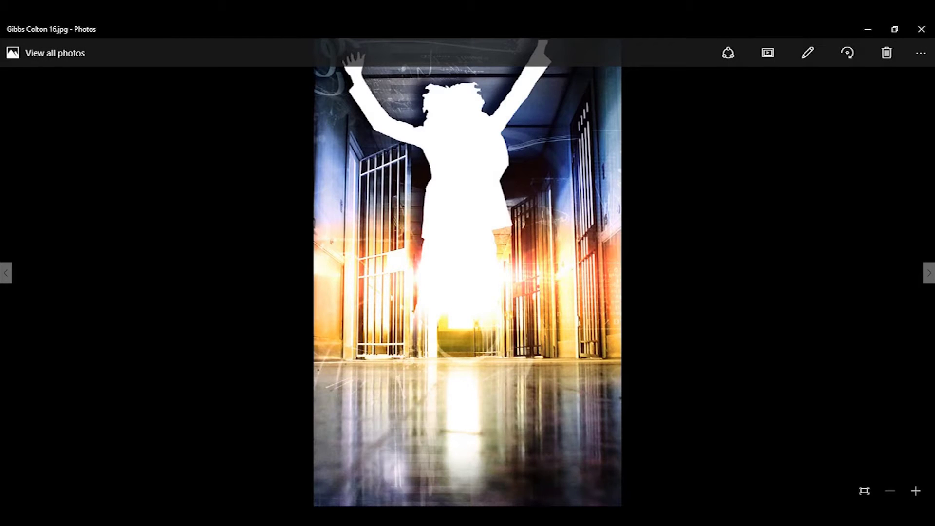
key("alt+Tab")
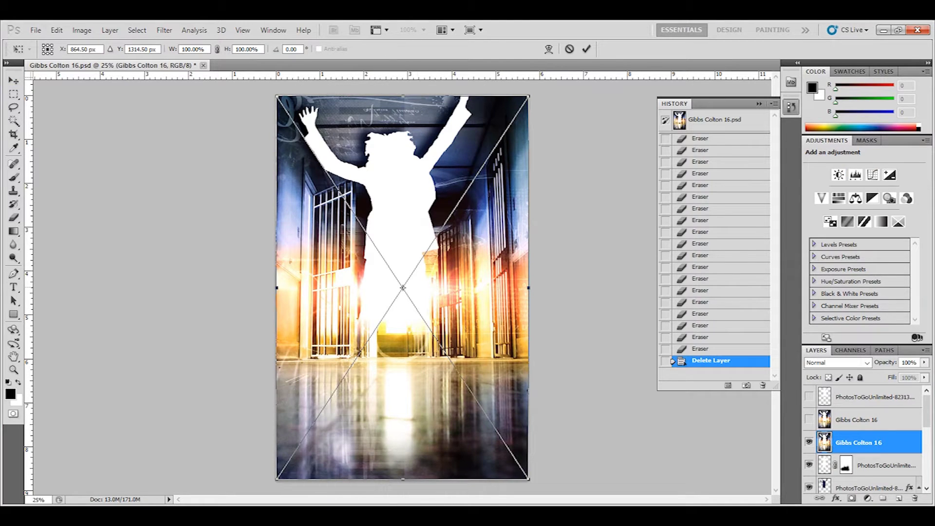
key("Return")
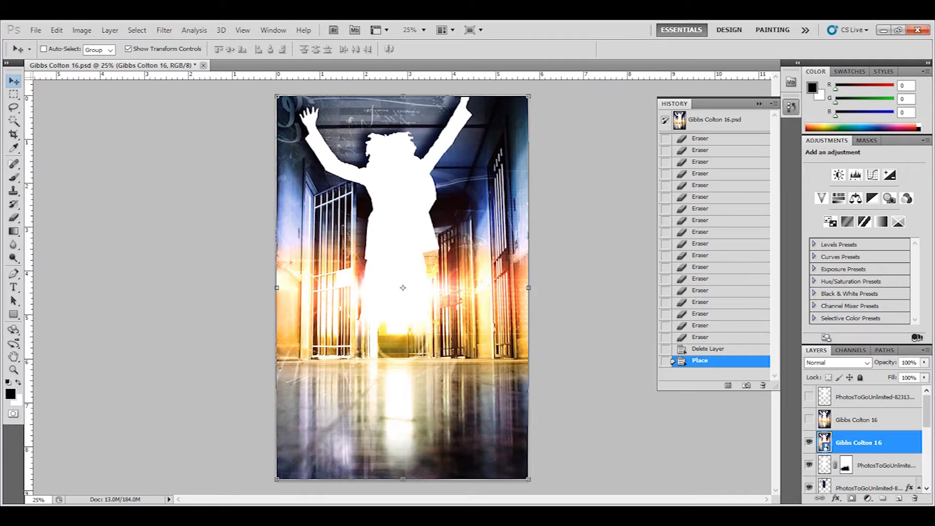
right_click(877, 439)
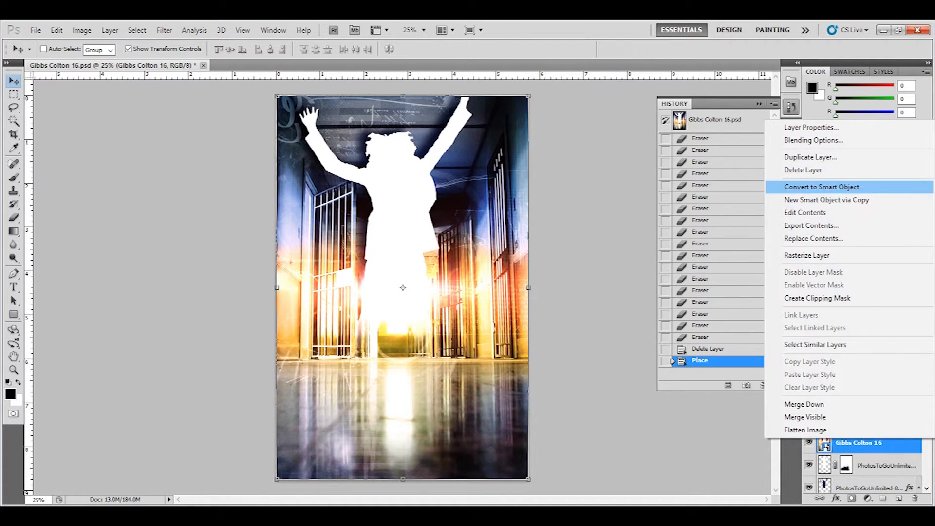
left_click(838, 168)
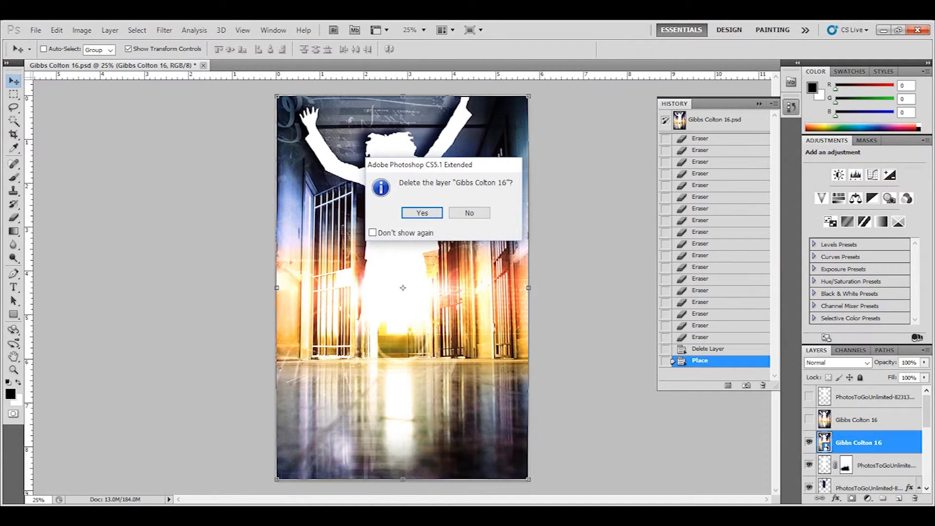
left_click(423, 213)
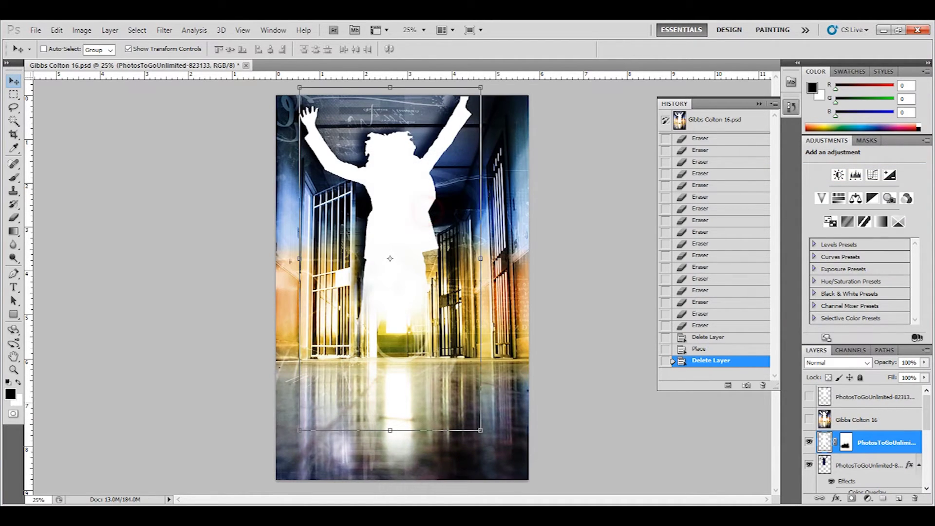
left_click(809, 420)
left_click(808, 419)
left_click(808, 419)
left_click(808, 419)
left_click(808, 420)
left_click(809, 419)
left_click(809, 419)
left_click(808, 419)
left_click(808, 419)
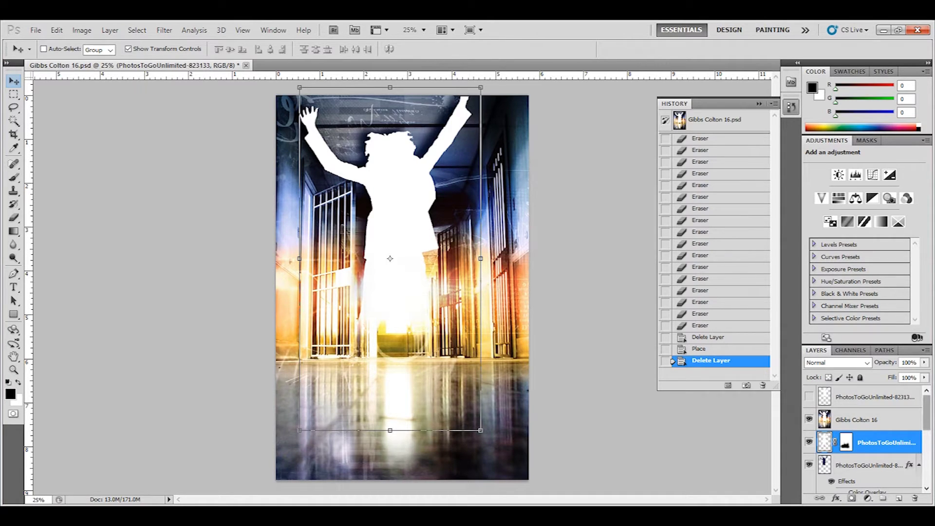
Step: Load the figure layer's Mask channel as a selection, then deselect
left_click(137, 30)
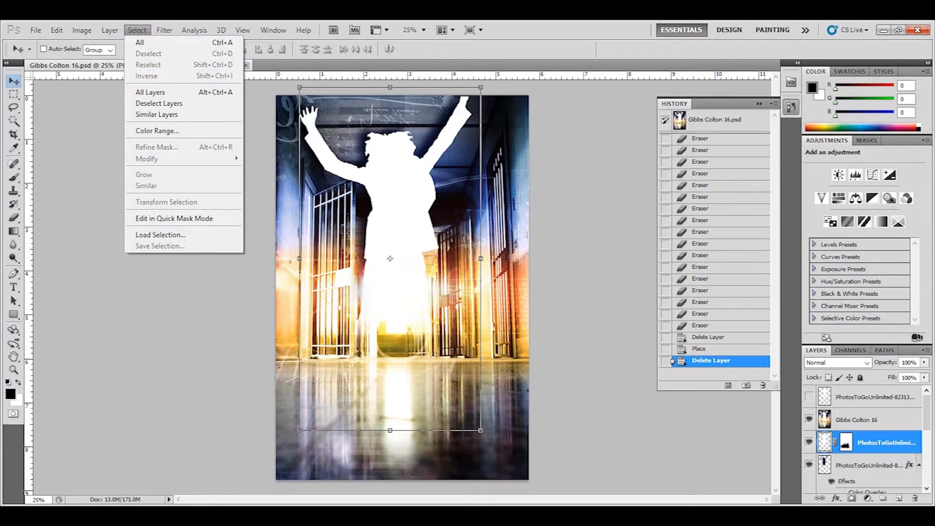
left_click(160, 234)
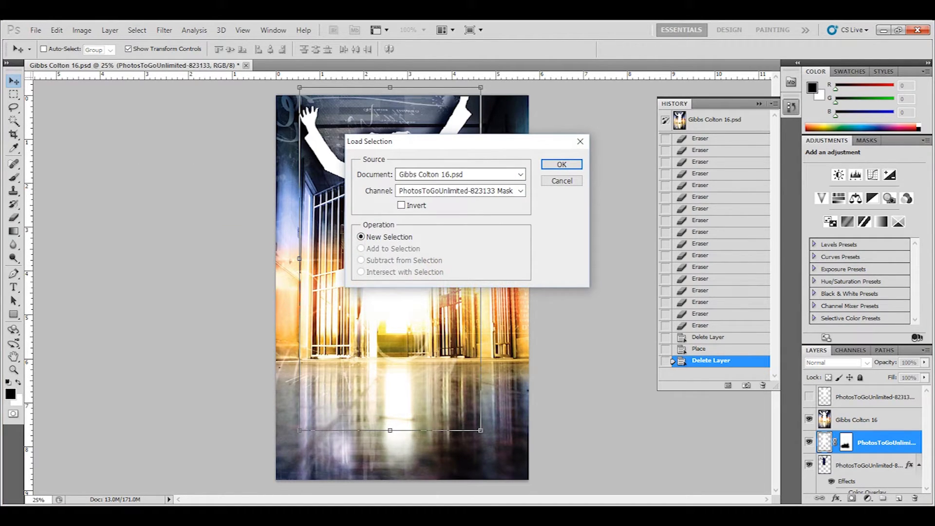
left_click(520, 190)
left_click(487, 202)
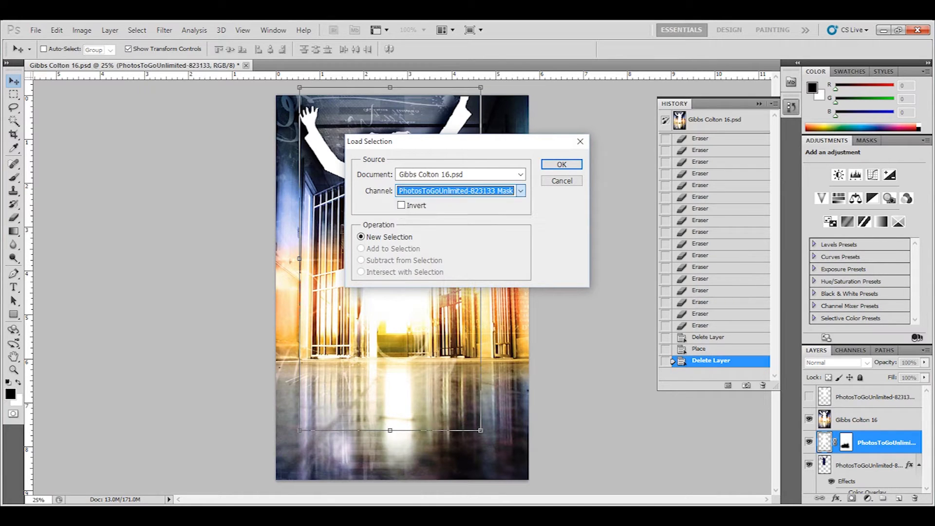
left_click(560, 164)
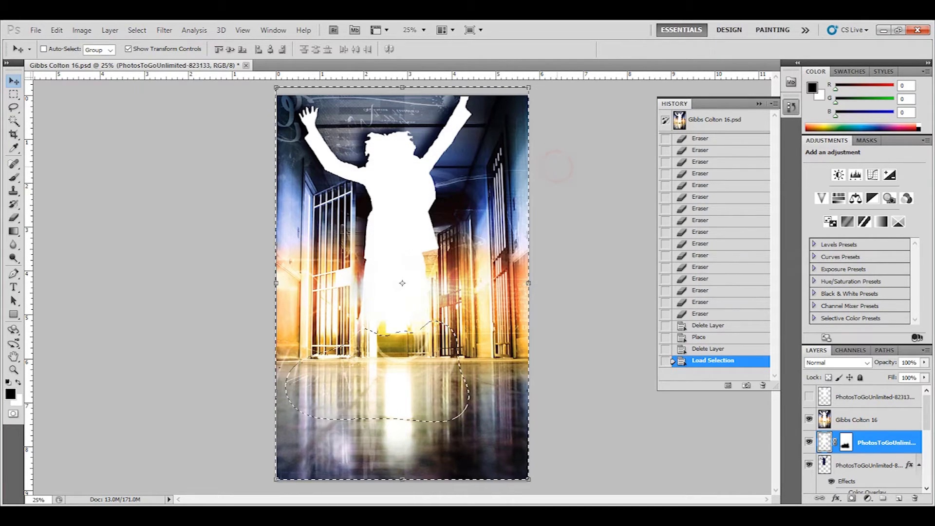
key("ctrl+d")
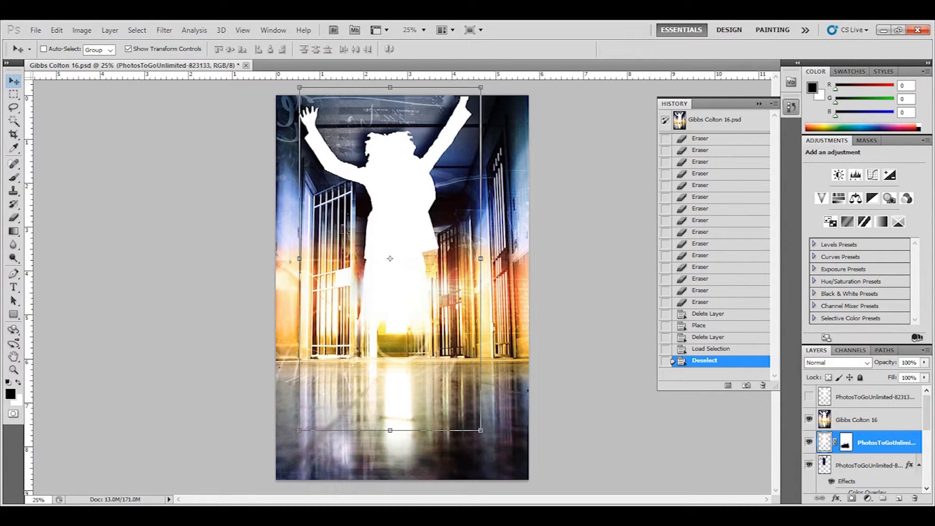
left_click(808, 420)
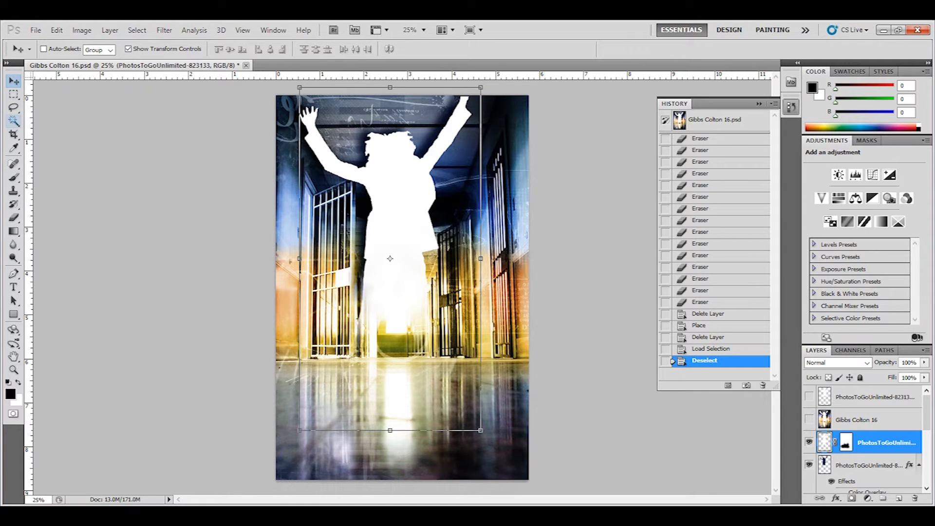
left_click(14, 120)
left_click(385, 199)
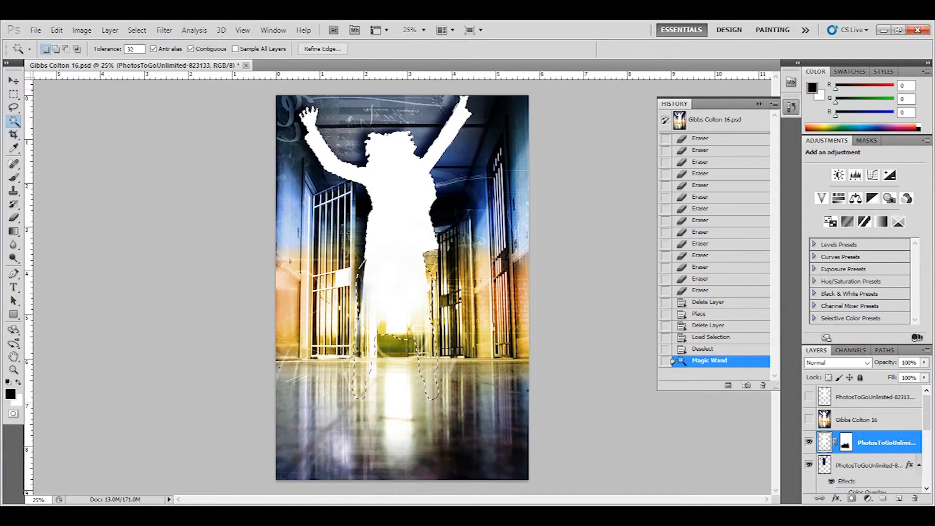
key("ctrl+d")
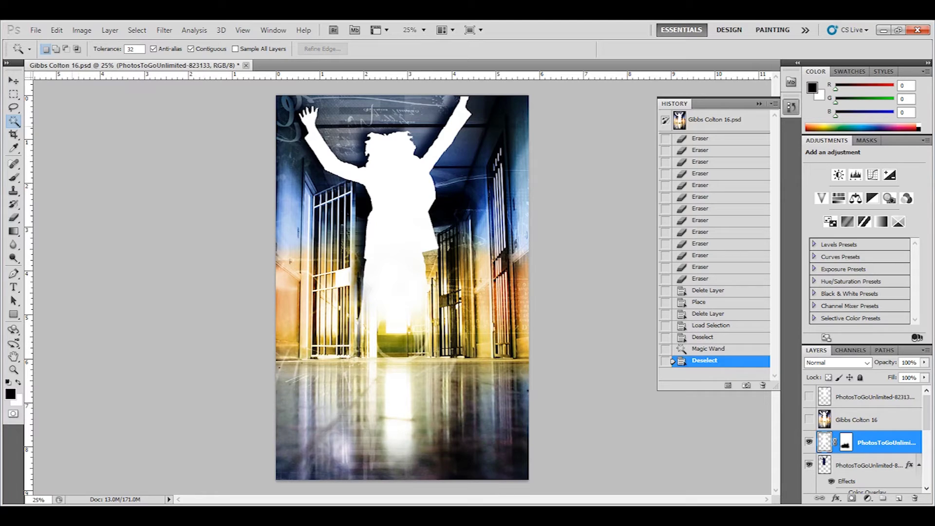
left_click(14, 81)
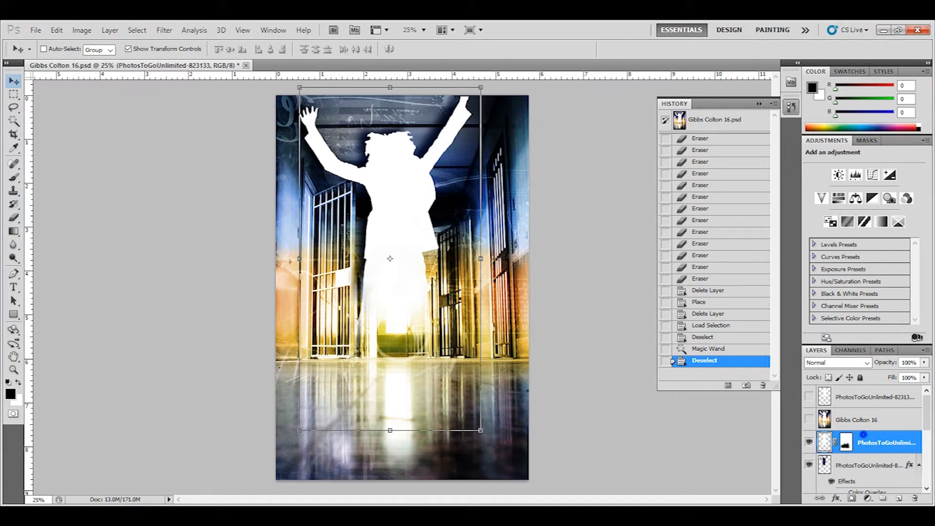
right_click(864, 441)
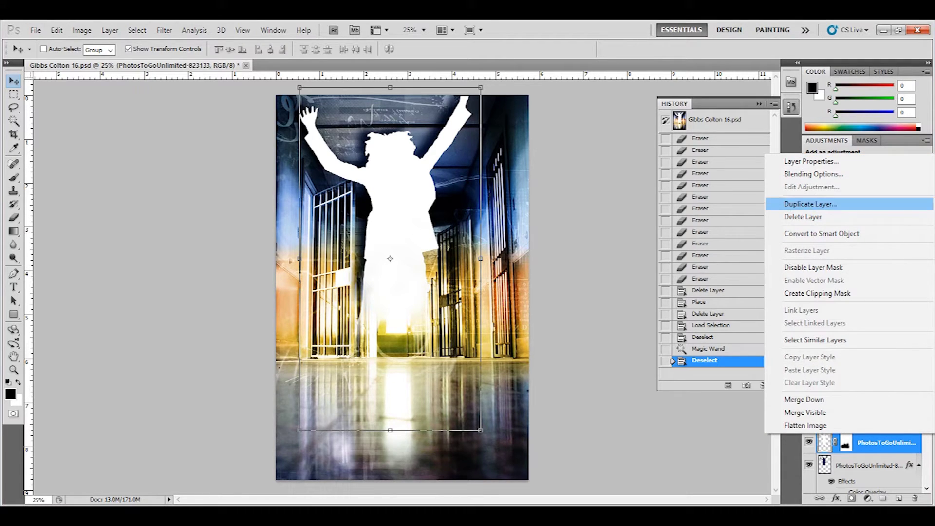
key("Escape")
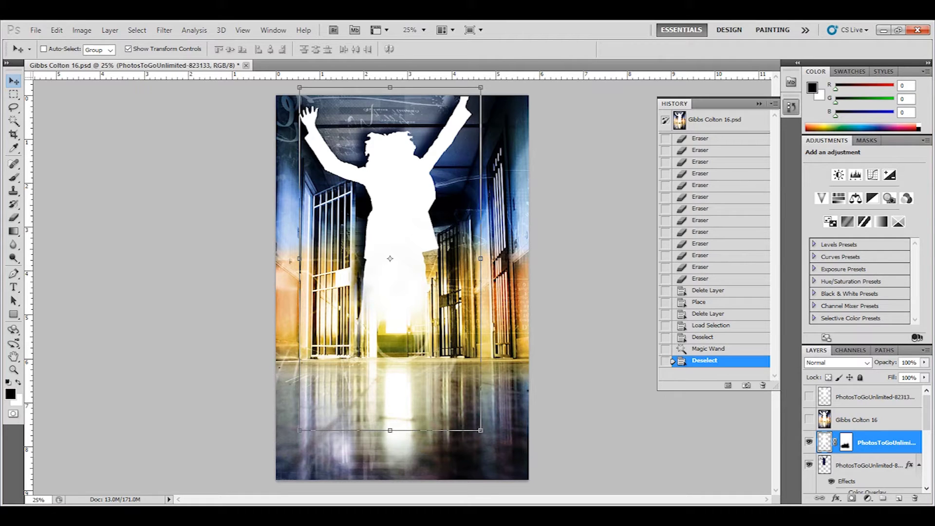
left_click(808, 419)
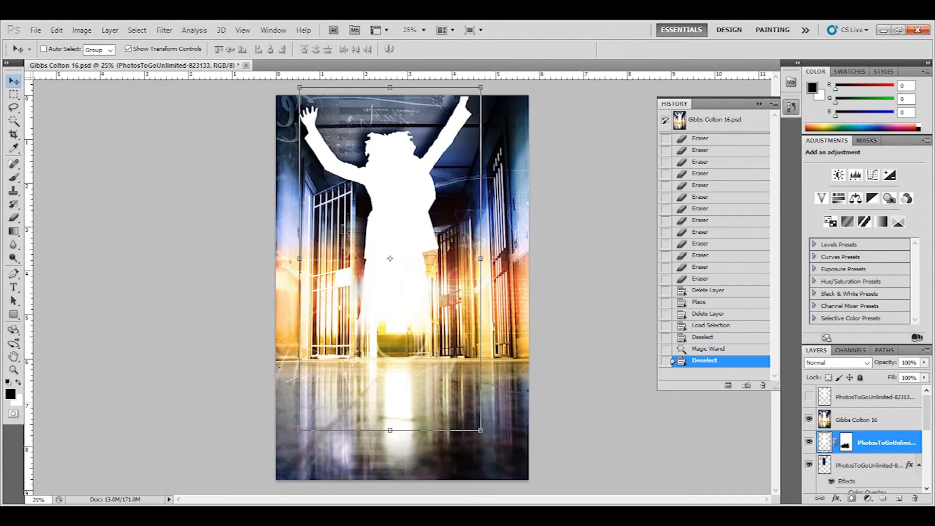
left_click(808, 396)
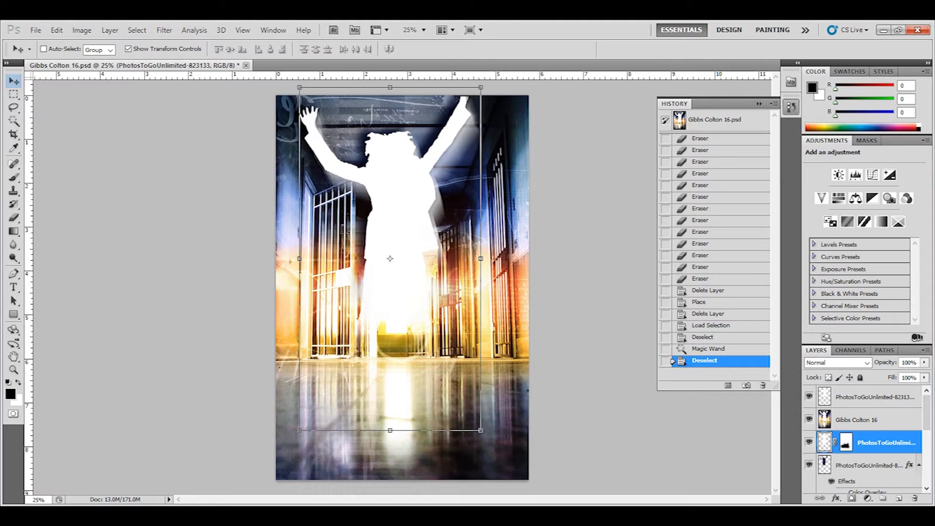
right_click(885, 438)
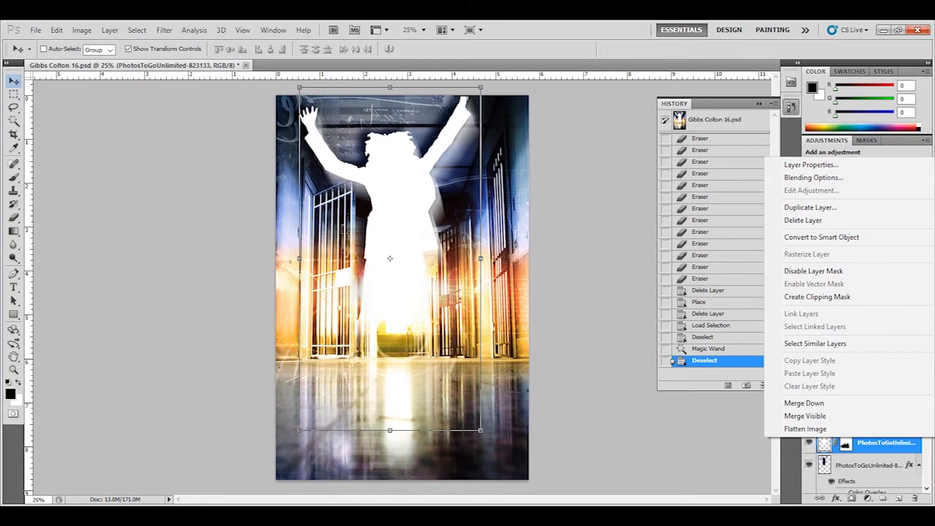
left_click(810, 207)
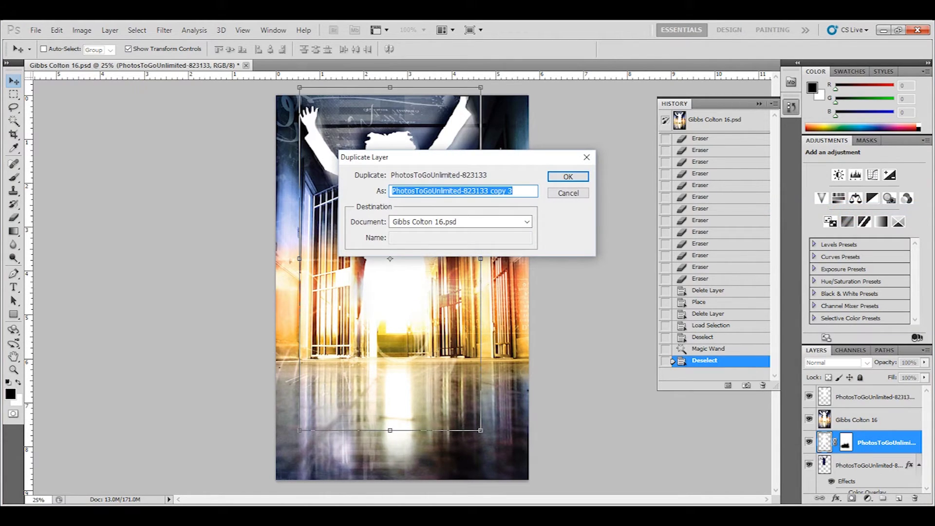
left_click(568, 176)
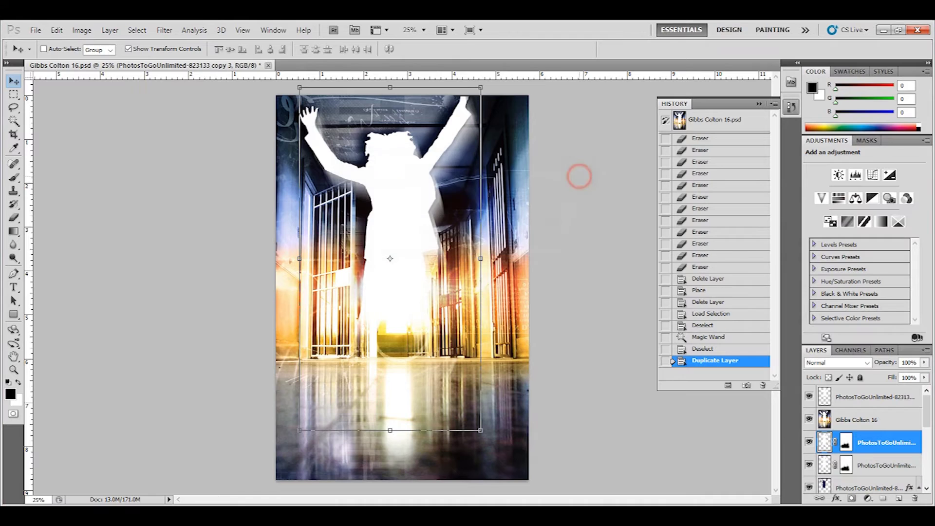
left_click(809, 396)
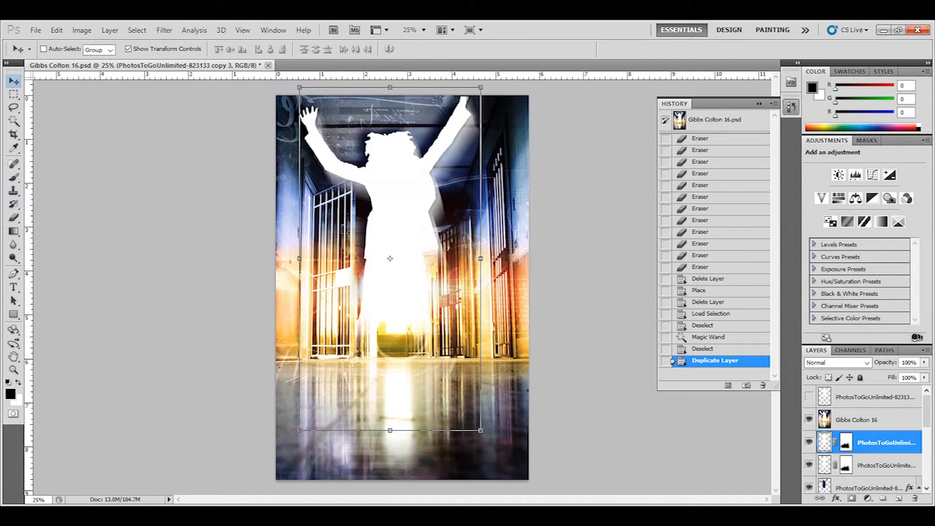
left_click_drag(896, 444, 896, 420)
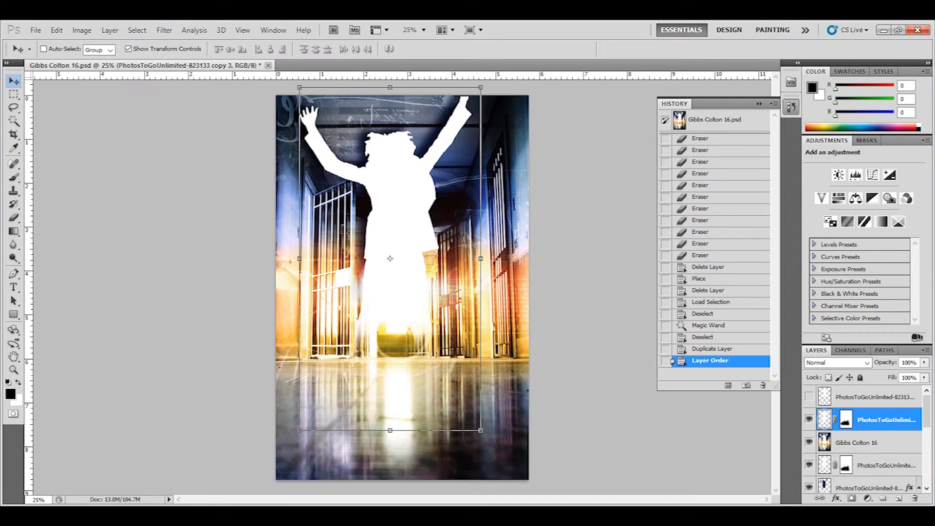
right_click(848, 420)
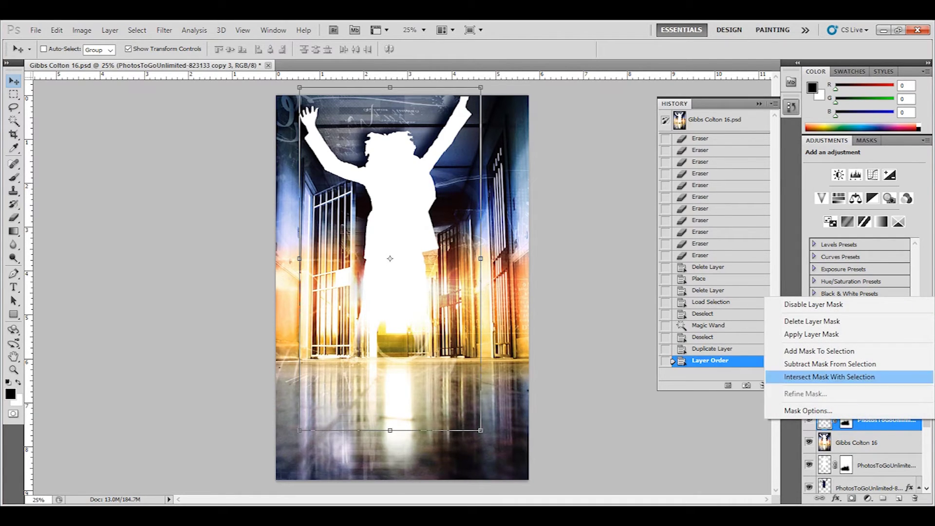
left_click(846, 306)
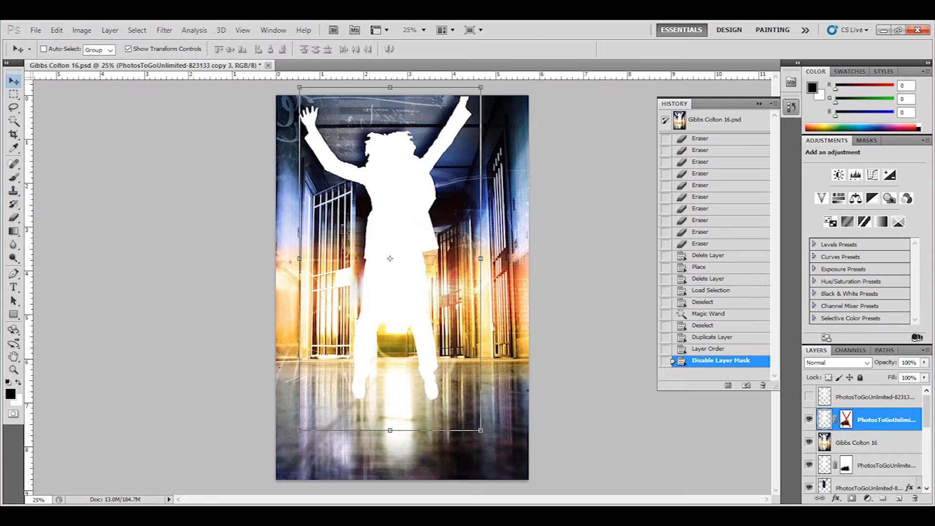
Step: Apply Motion Blur with angle -63° and distance 144 pixels to the copy 3 silhouette layer
left_click(164, 29)
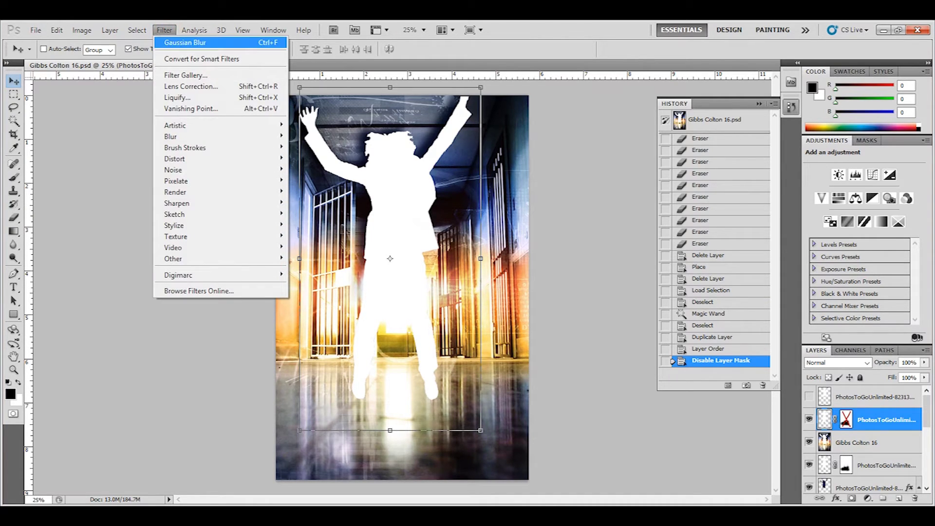
mouse_move(195, 159)
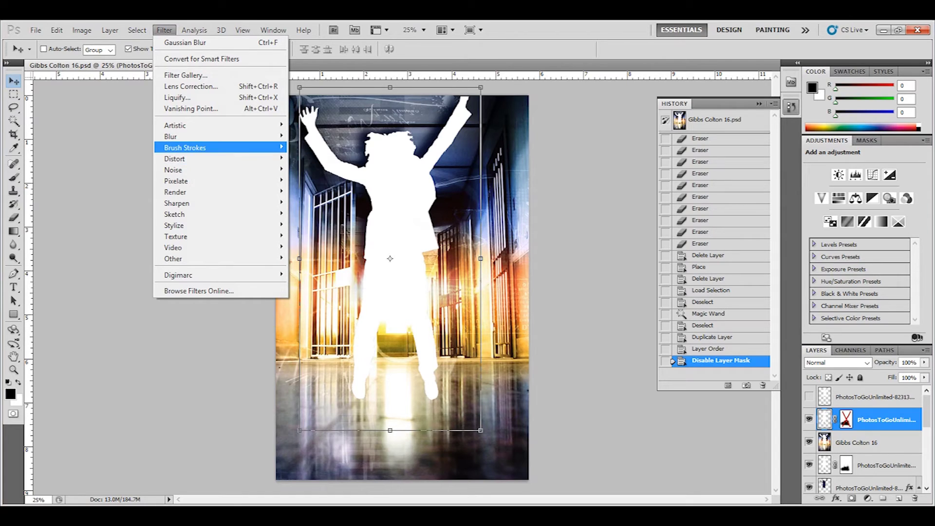
mouse_move(195, 136)
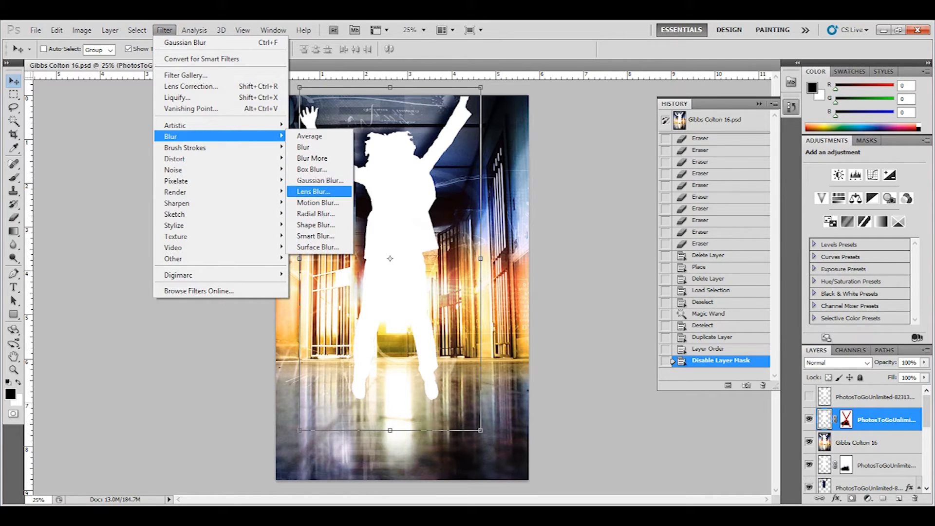
left_click(321, 203)
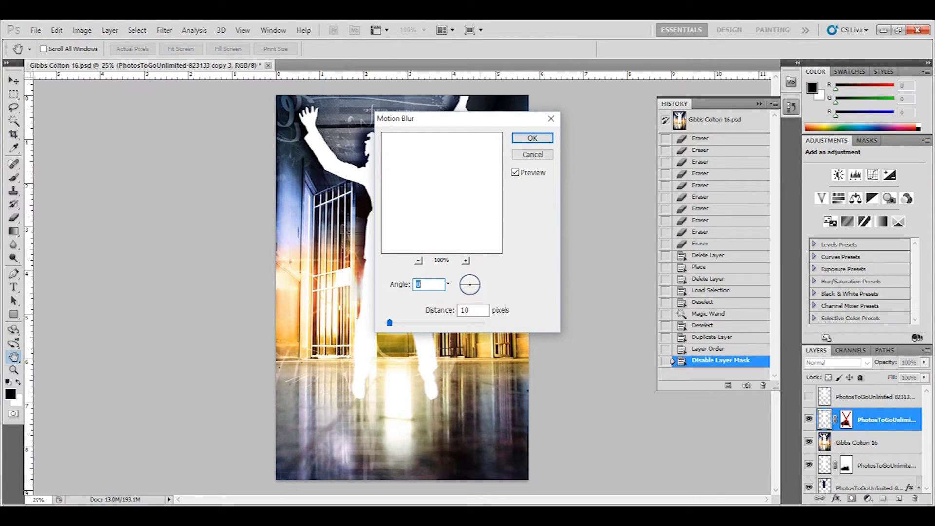
left_click_drag(480, 118, 611, 143)
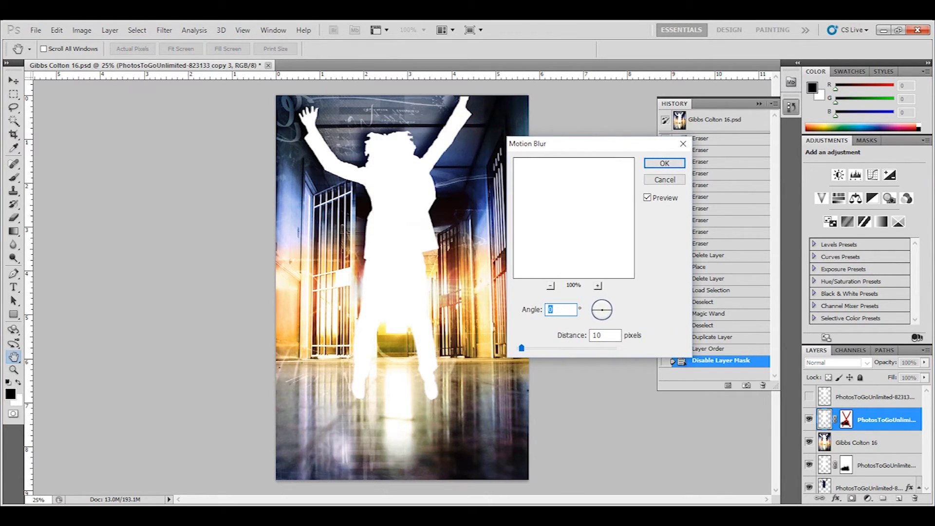
left_click_drag(521, 348, 547, 348)
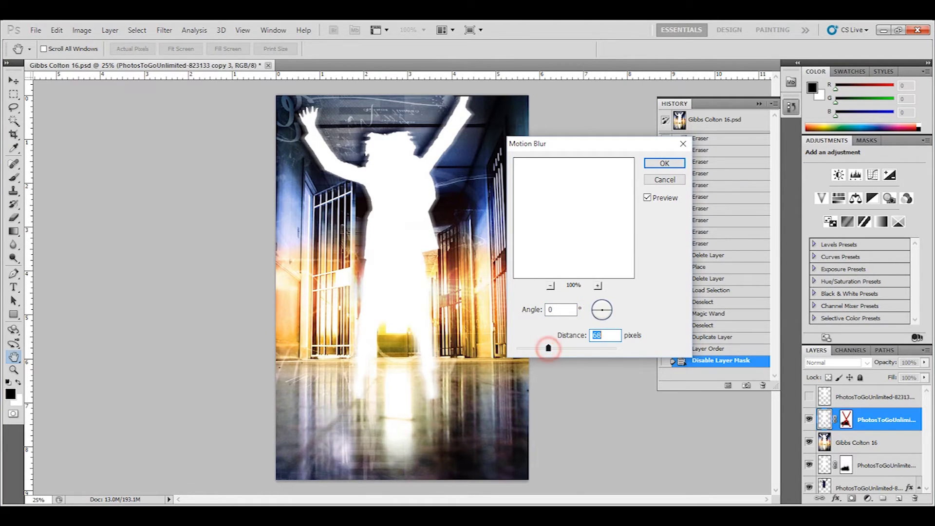
left_click_drag(604, 304, 598, 302)
mouse_move(549, 348)
left_mouse_down()
mouse_move(571, 347)
mouse_move(562, 348)
left_mouse_up()
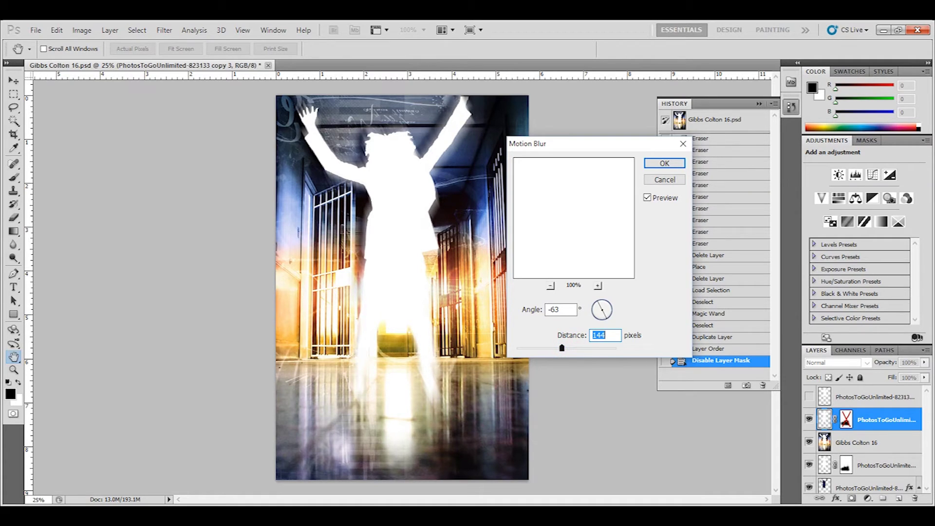
left_click(664, 163)
key("v")
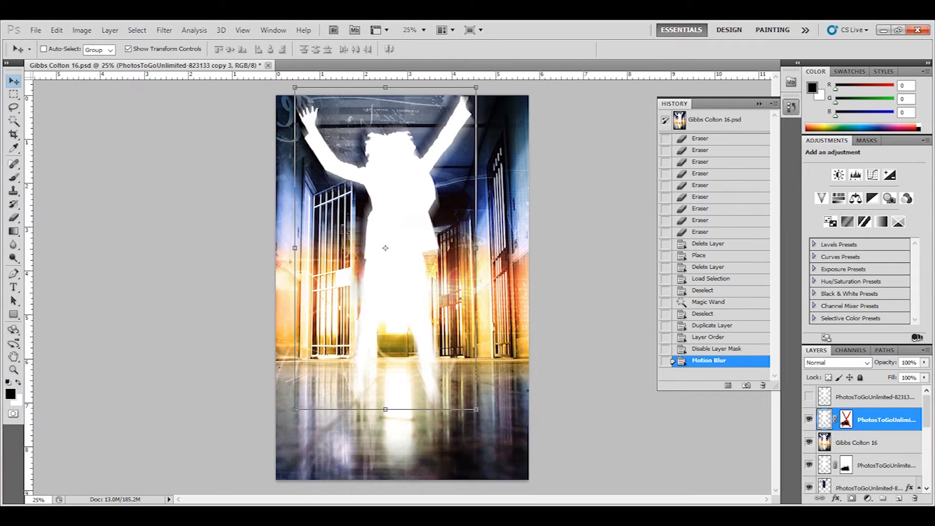
Step: Delete the glow layer's mask, nudge it up, and erase the legs at 30%
right_click(847, 418)
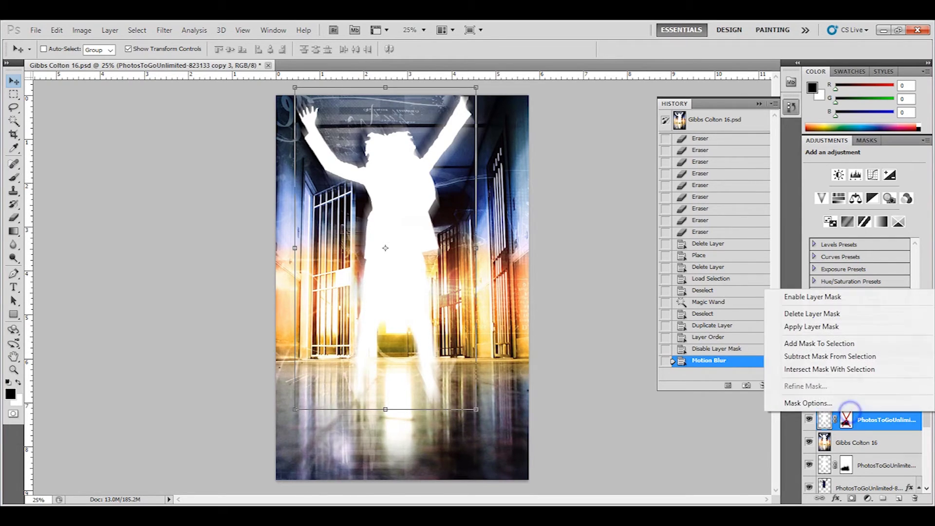
left_click(863, 313)
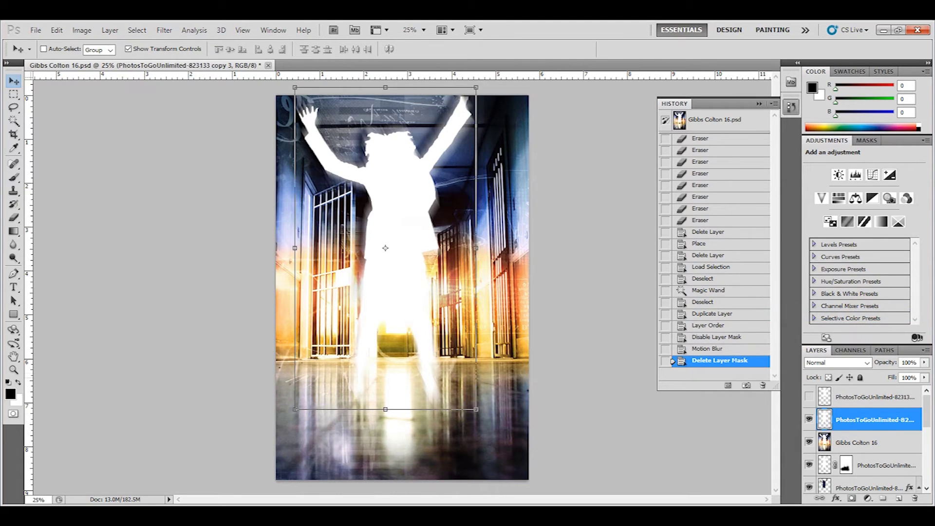
left_click(407, 192)
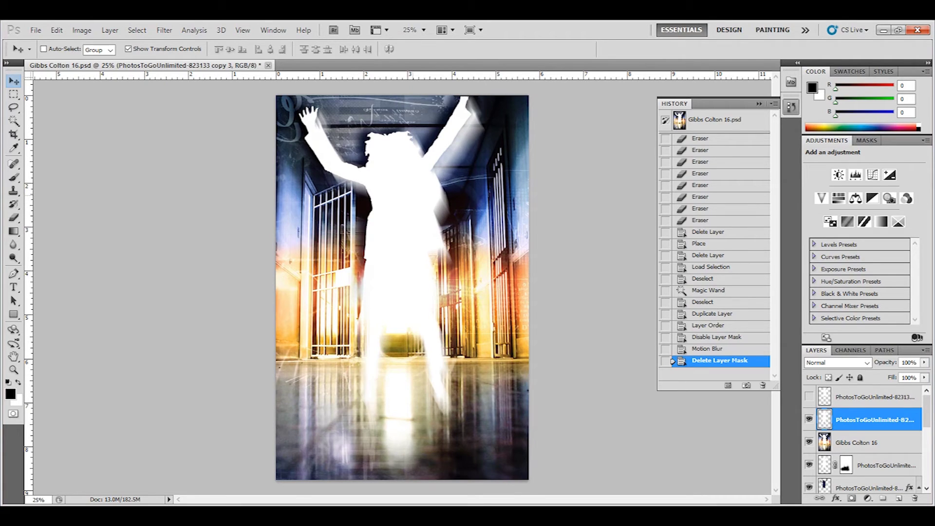
key("Up")
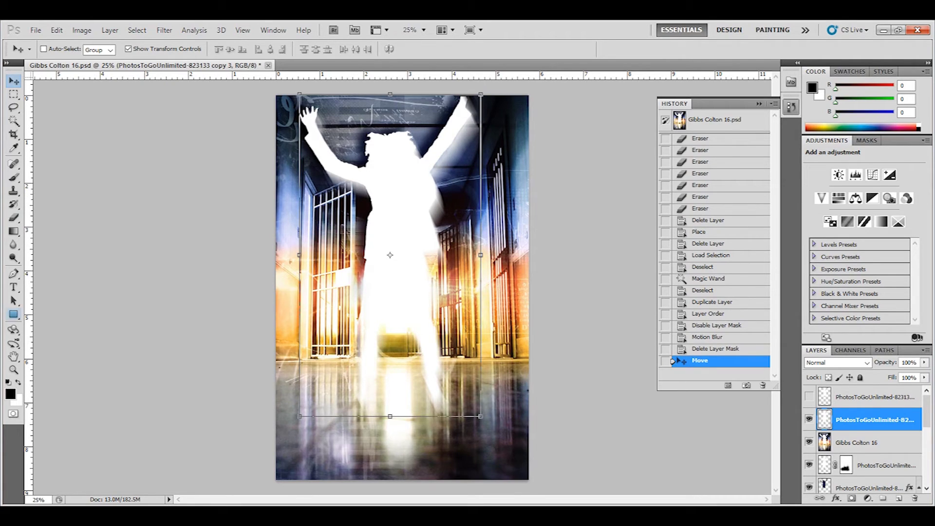
left_click(14, 232)
left_click(13, 217)
mouse_move(435, 387)
left_mouse_down()
mouse_move(473, 375)
mouse_move(363, 397)
mouse_move(431, 350)
mouse_move(432, 332)
mouse_move(365, 344)
left_mouse_up()
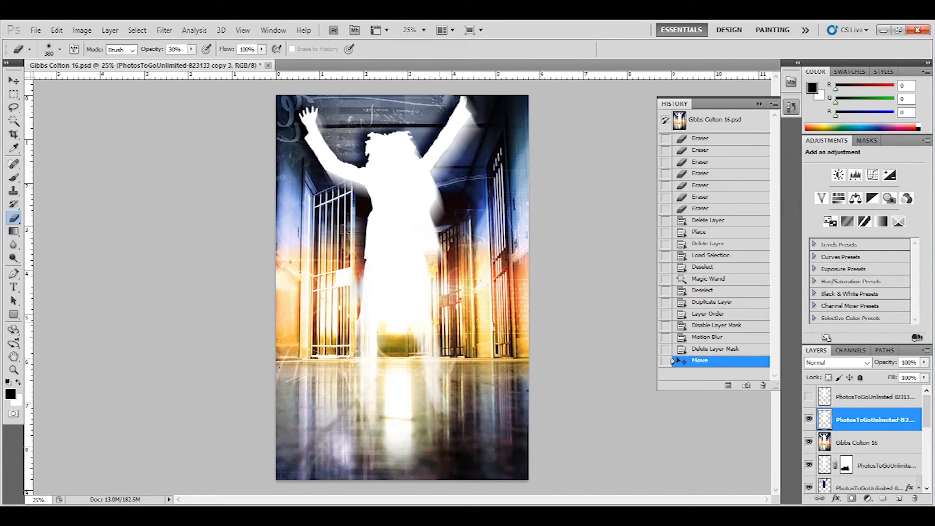
Step: Delete the blurred PhotosToGoUnlimited-823133 copy 3 layer
right_click(853, 414)
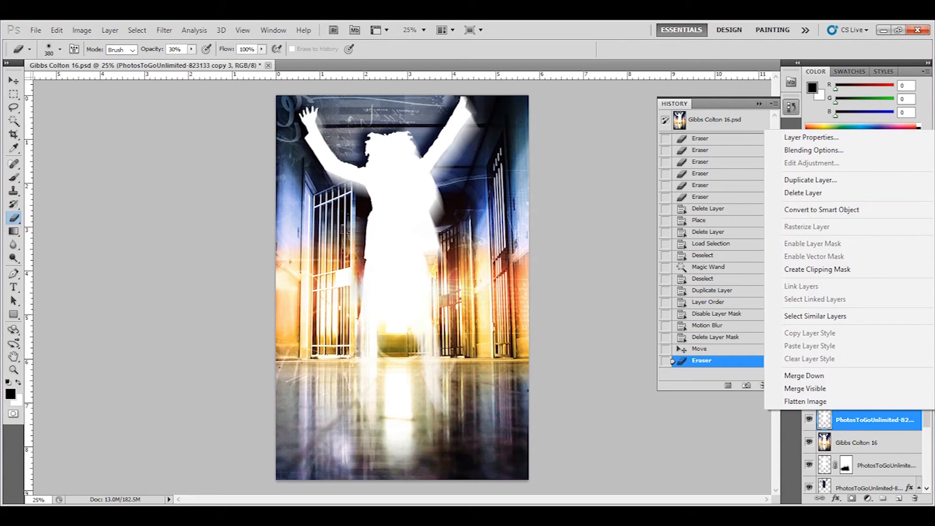
left_click(803, 193)
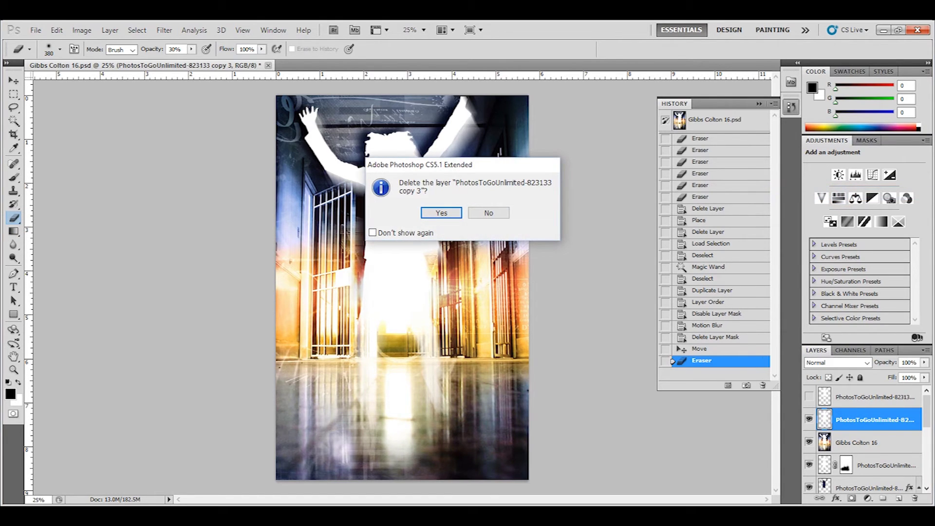
left_click(446, 212)
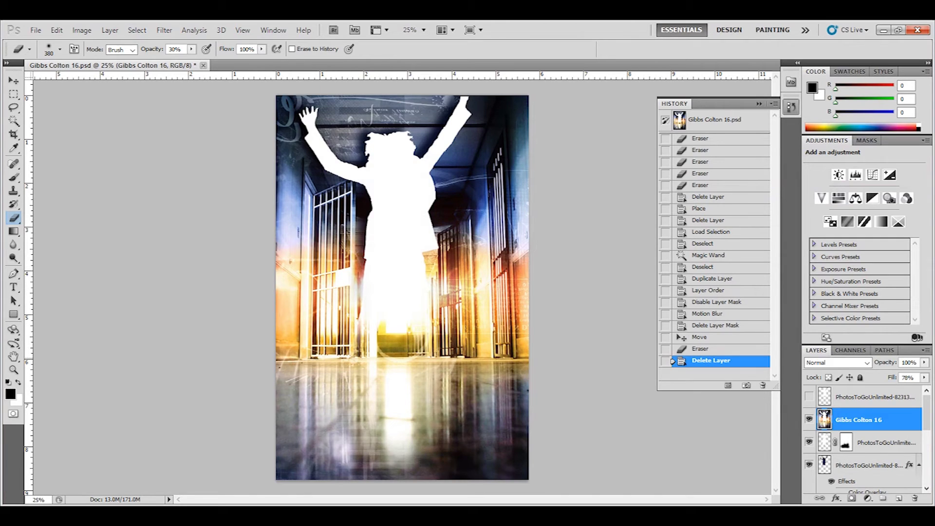
left_click(809, 396)
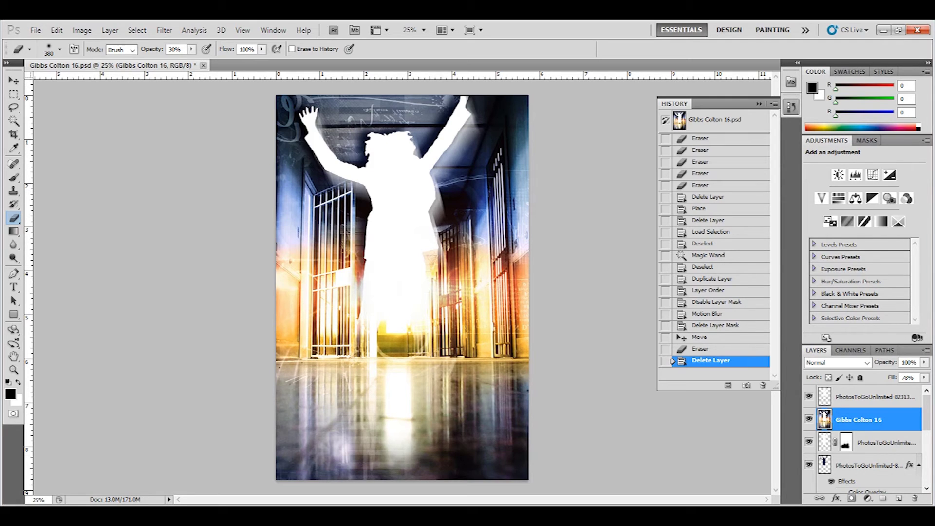
left_click(300, 516)
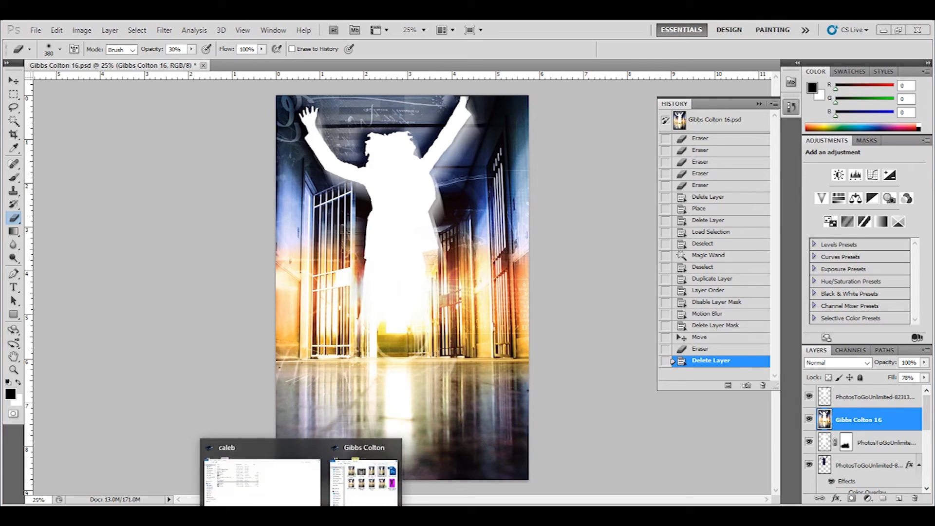
left_click(357, 502)
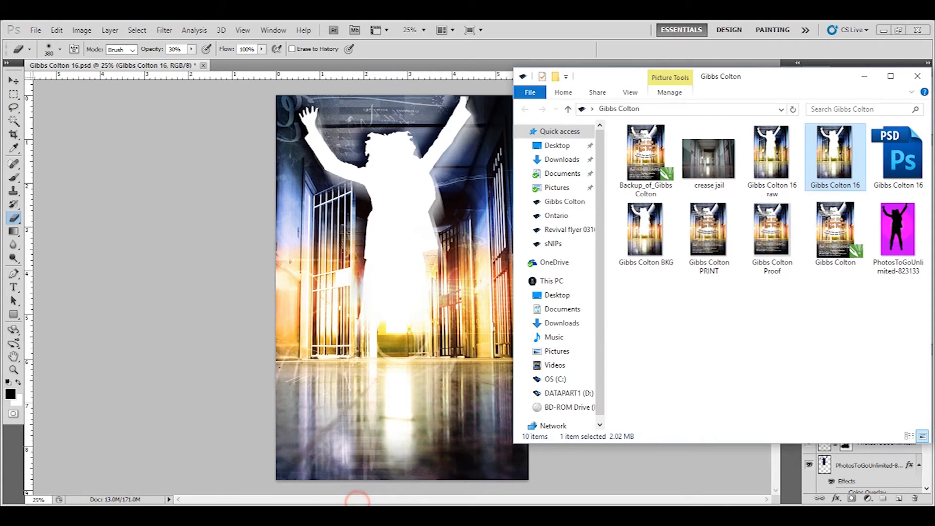
left_click(745, 337)
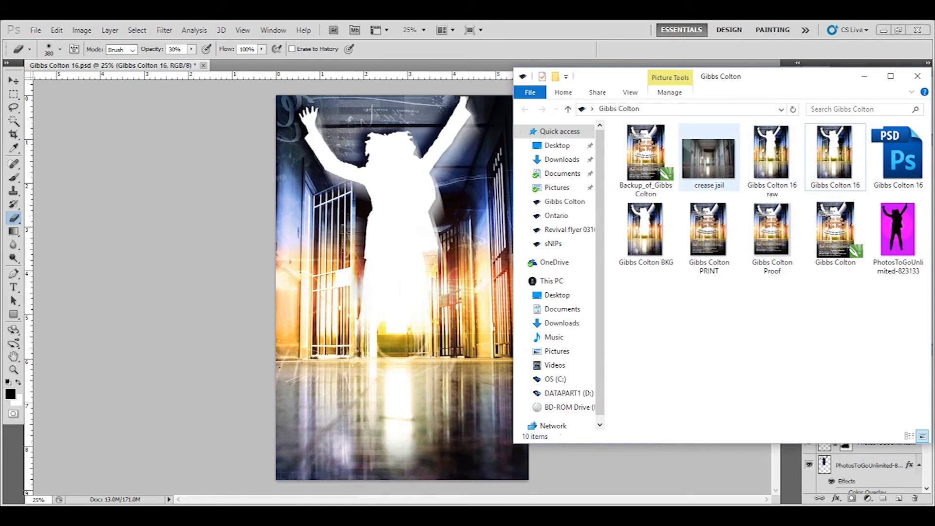
double_click(645, 228)
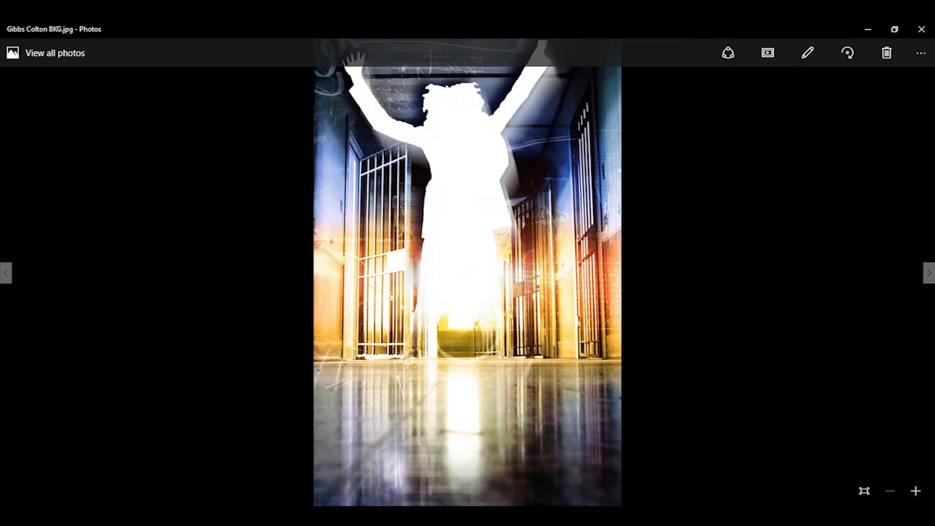
left_click(915, 491)
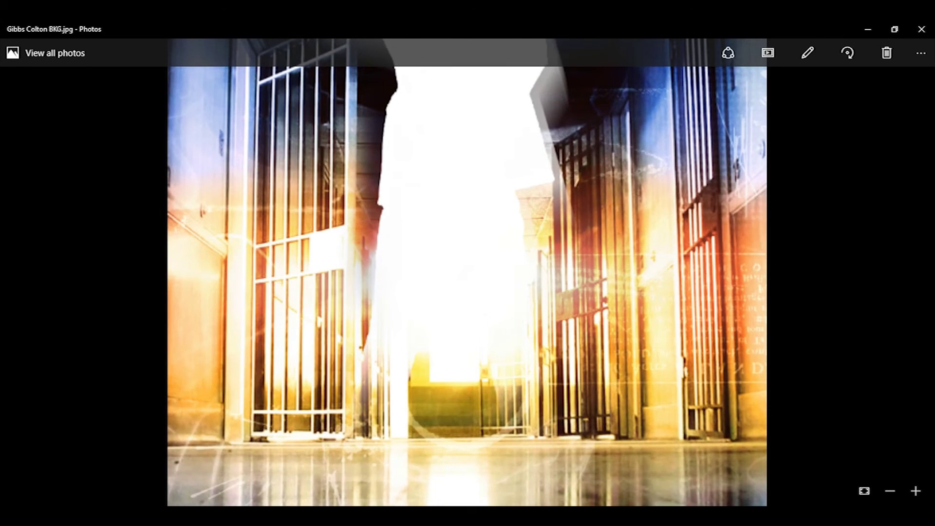
left_click_drag(660, 411, 660, 189)
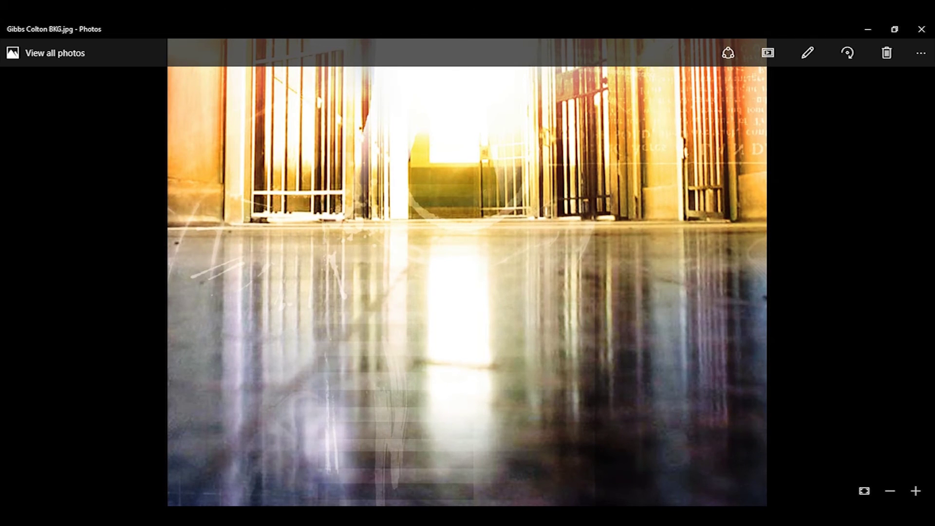
left_click_drag(631, 141, 631, 271)
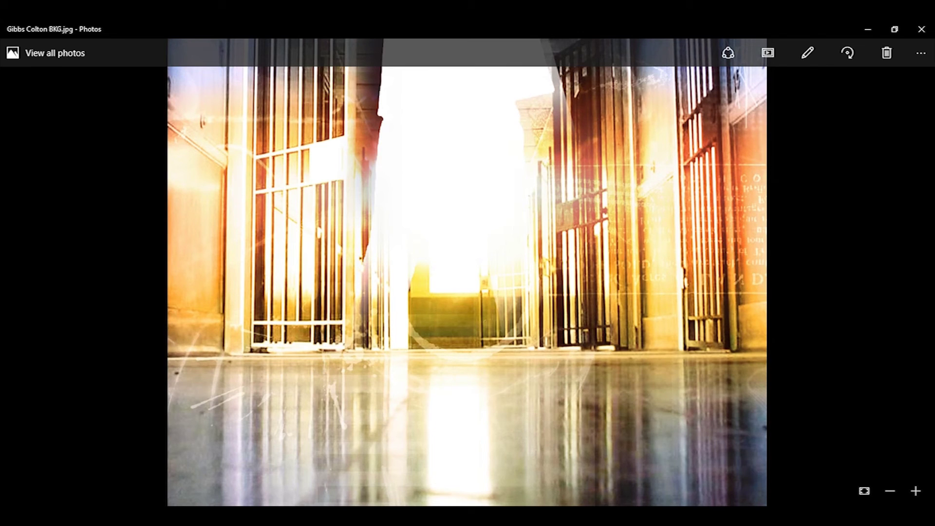
left_click_drag(509, 146, 509, 263)
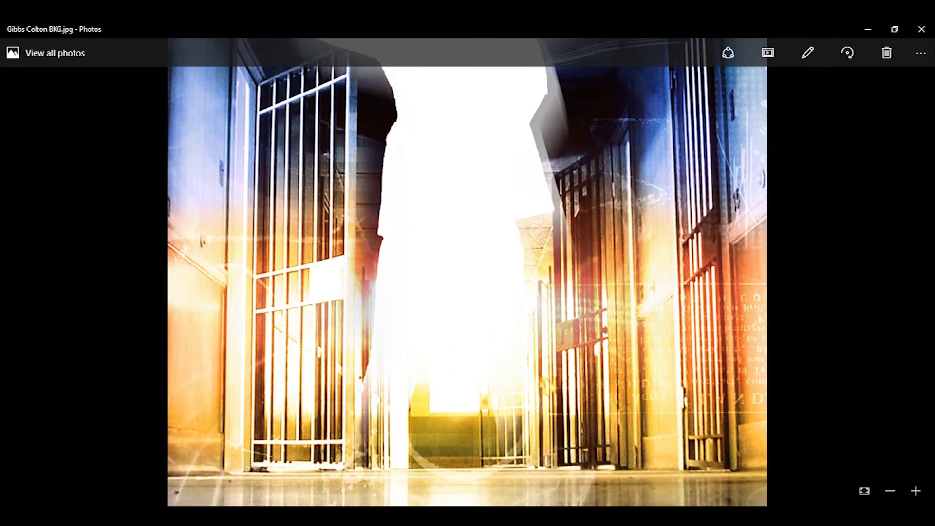
left_click_drag(488, 68, 488, 225)
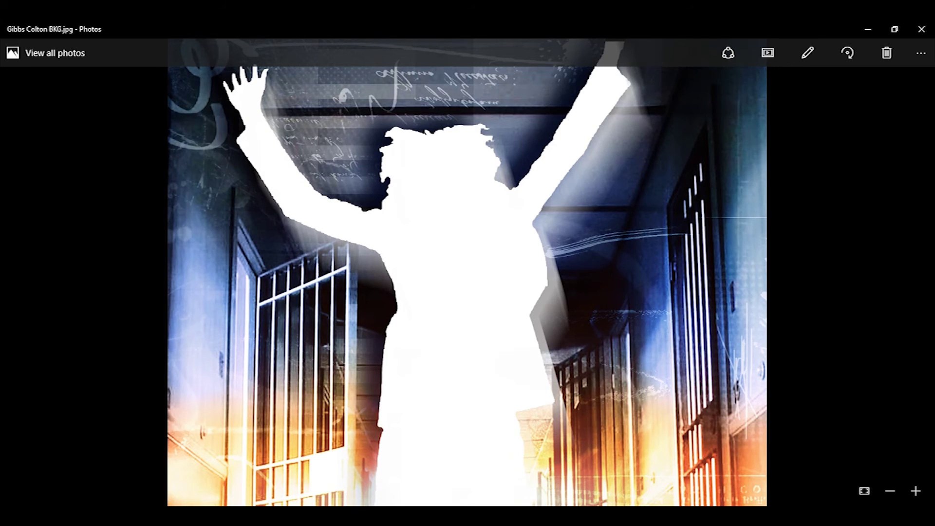
left_click(863, 491)
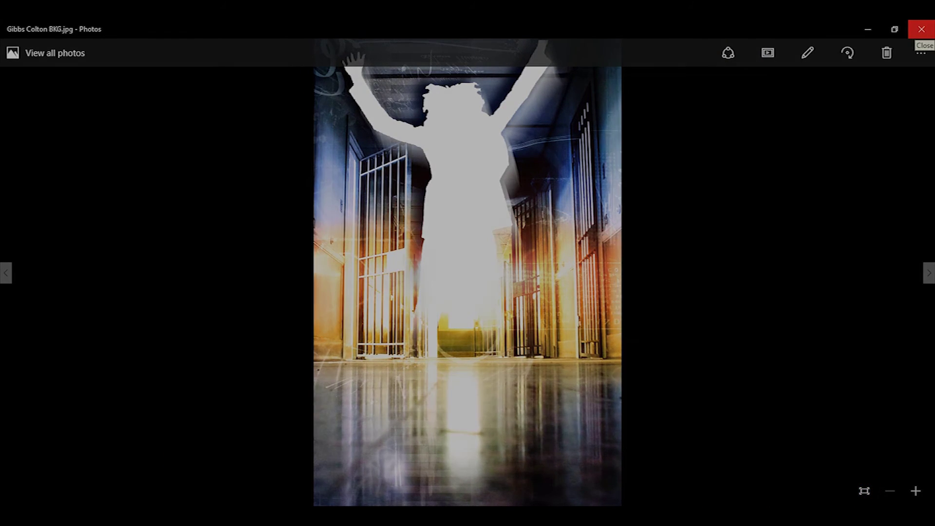
left_click(921, 33)
left_click(195, 149)
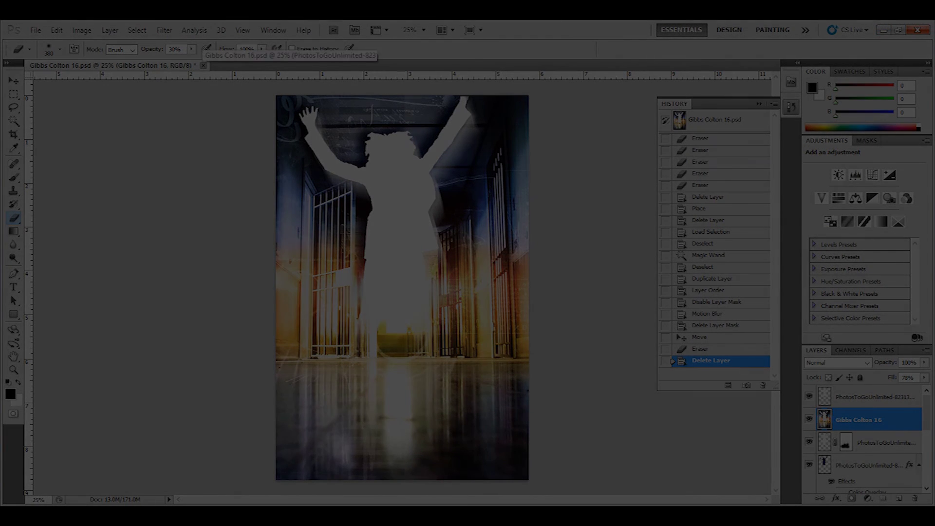
key("ctrl+w")
key("n")
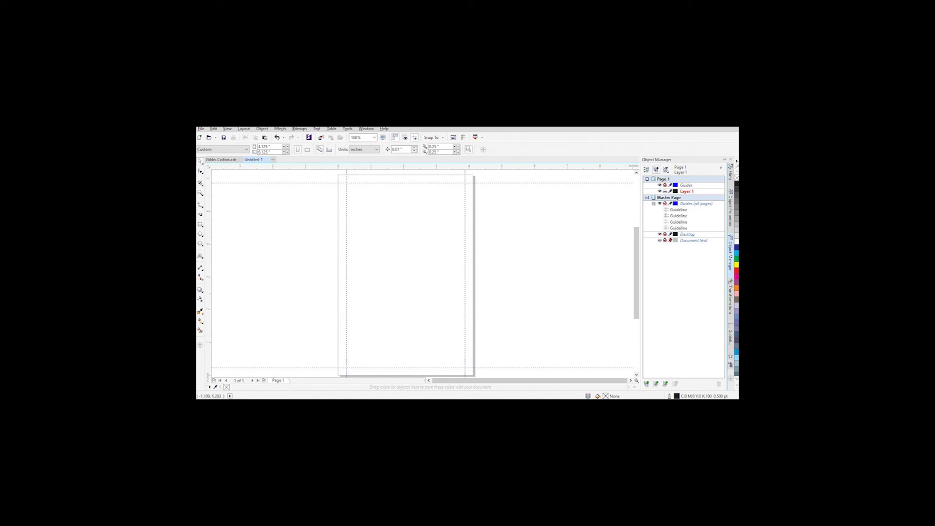
left_click_drag(285, 211, 383, 276)
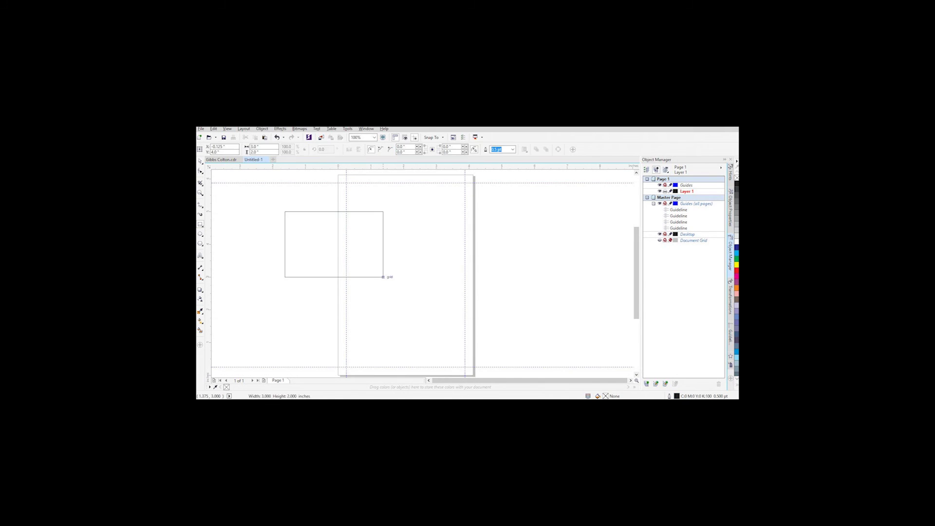
key("Delete")
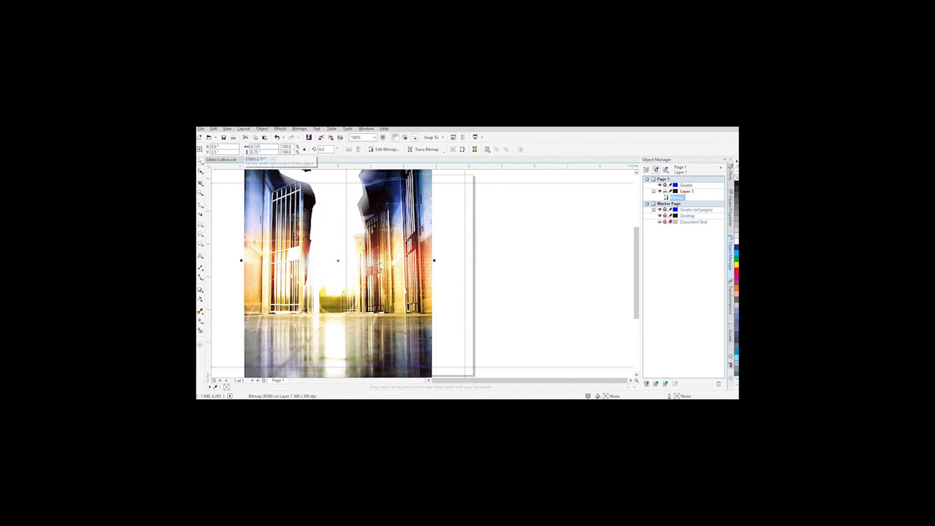
right_click(668, 196)
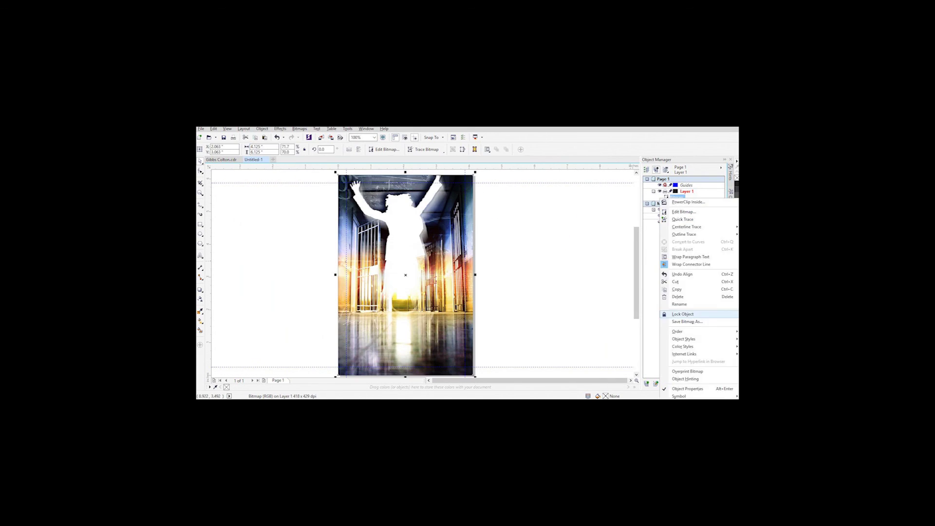